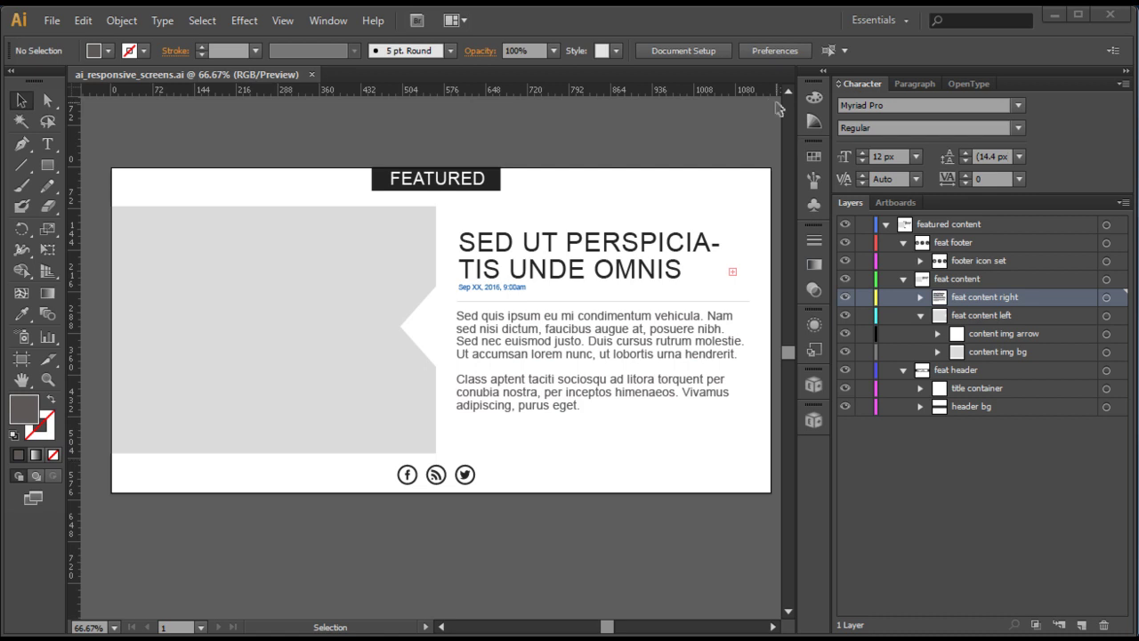
# Step: Create a new top-level layer above "featured content" and name it ${css|screen:default}
pyautogui.click(772, 626)
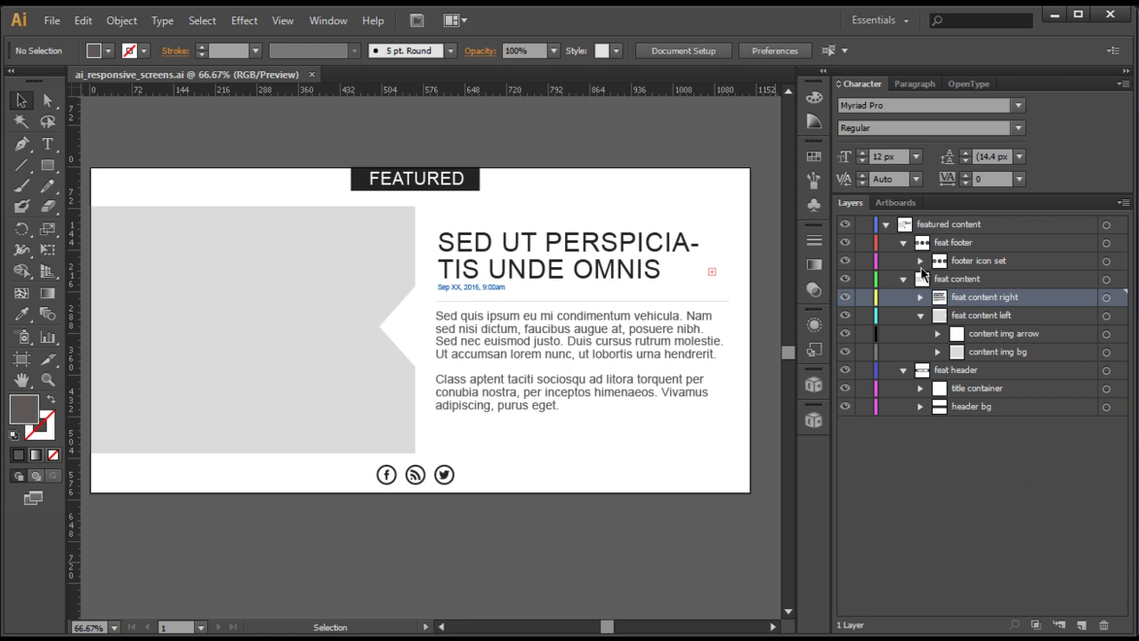
pyautogui.click(977, 229)
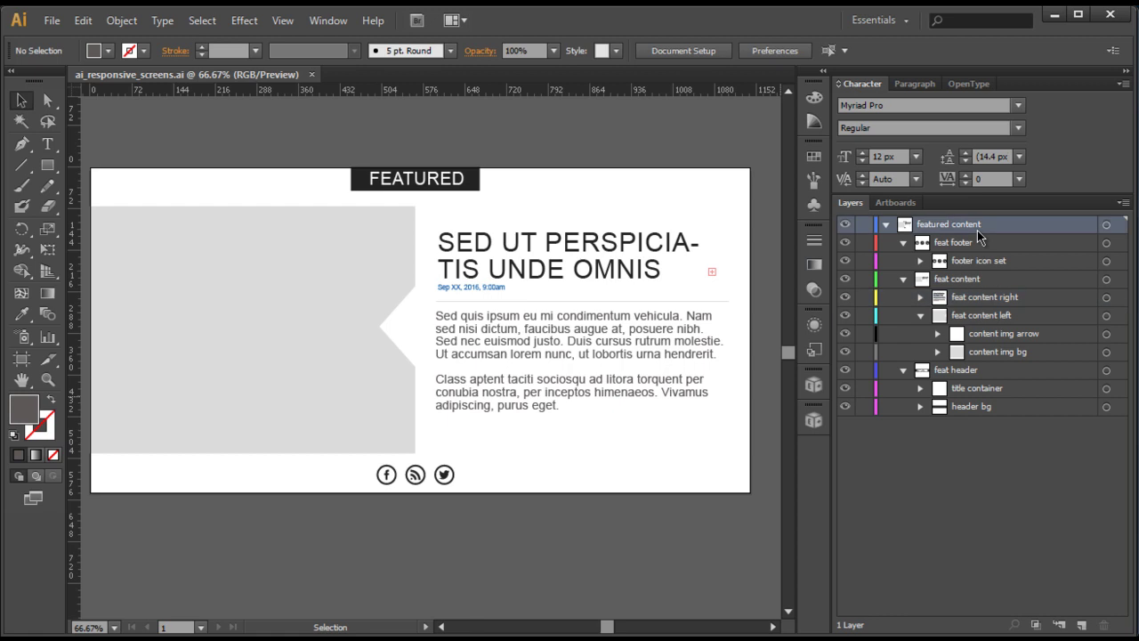
pyautogui.click(1081, 625)
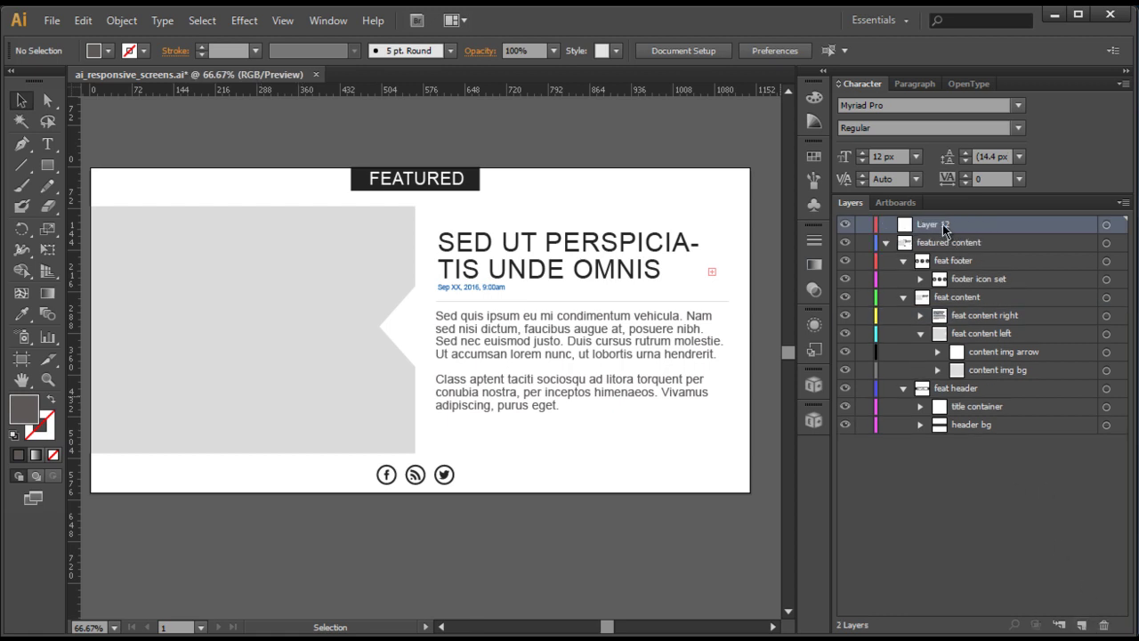
pyautogui.doubleClick(941, 229)
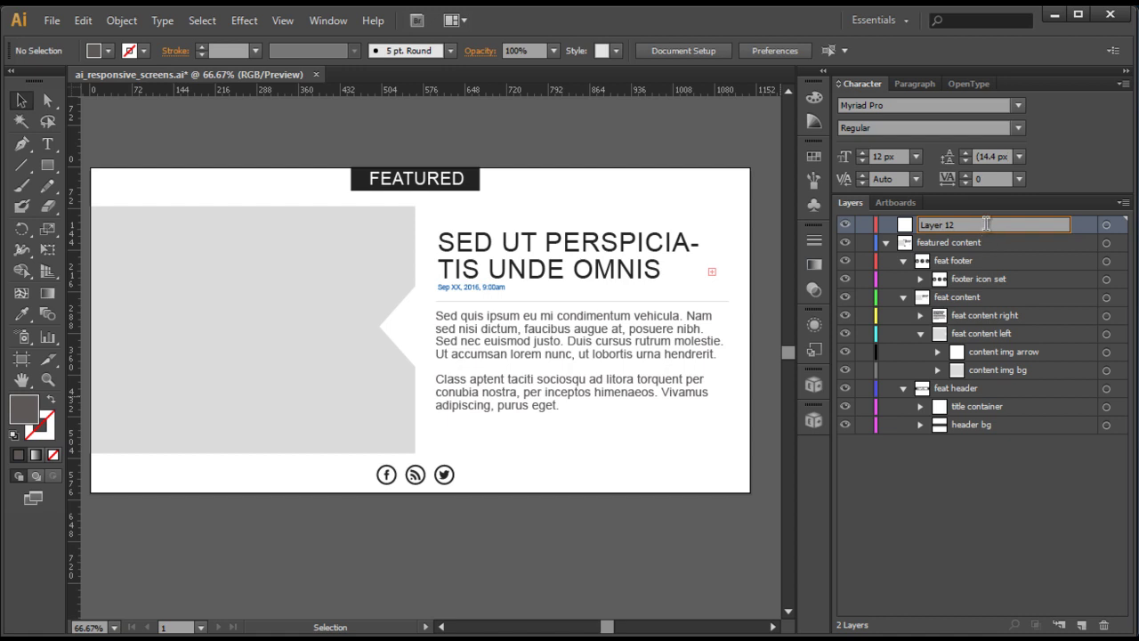
pyautogui.write('ss|screen:default}')
pyautogui.press('Return')
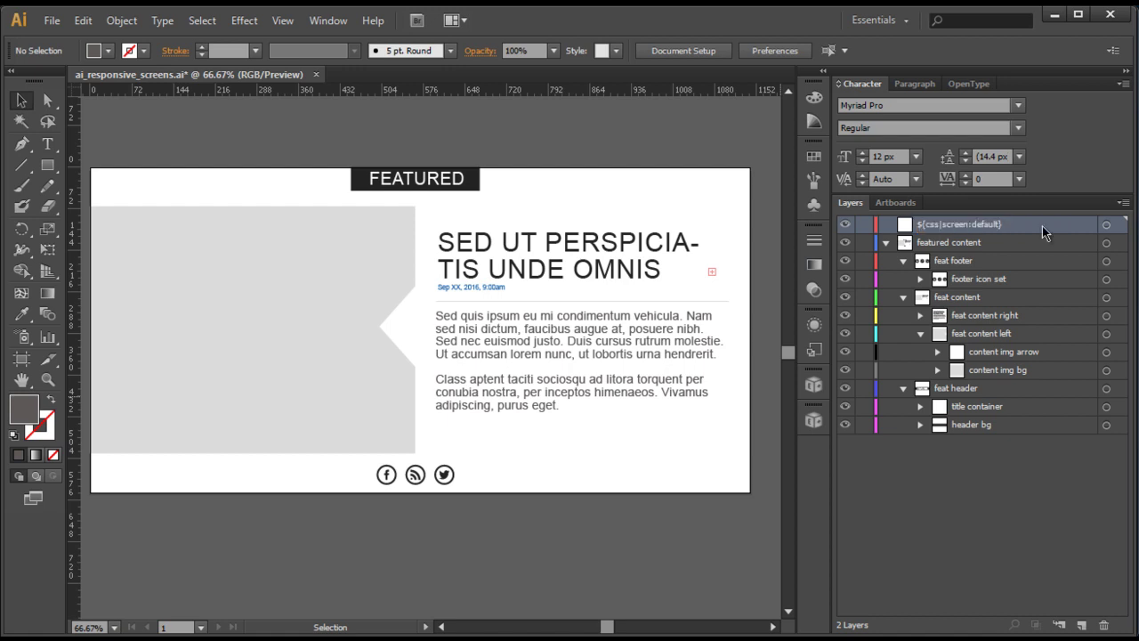
# Step: Append the label "Desktop" to the name of the ${css|screen:default} layer
pyautogui.doubleClick(1007, 225)
pyautogui.press('Return')
pyautogui.doubleClick(990, 227)
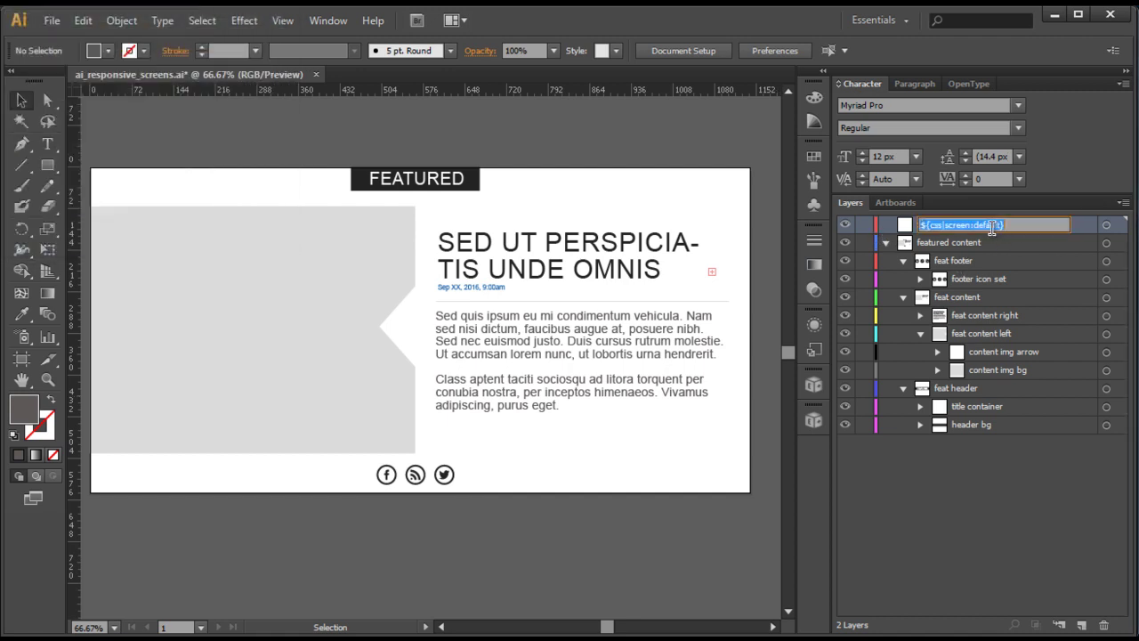
pyautogui.click(992, 227)
pyautogui.press('Return')
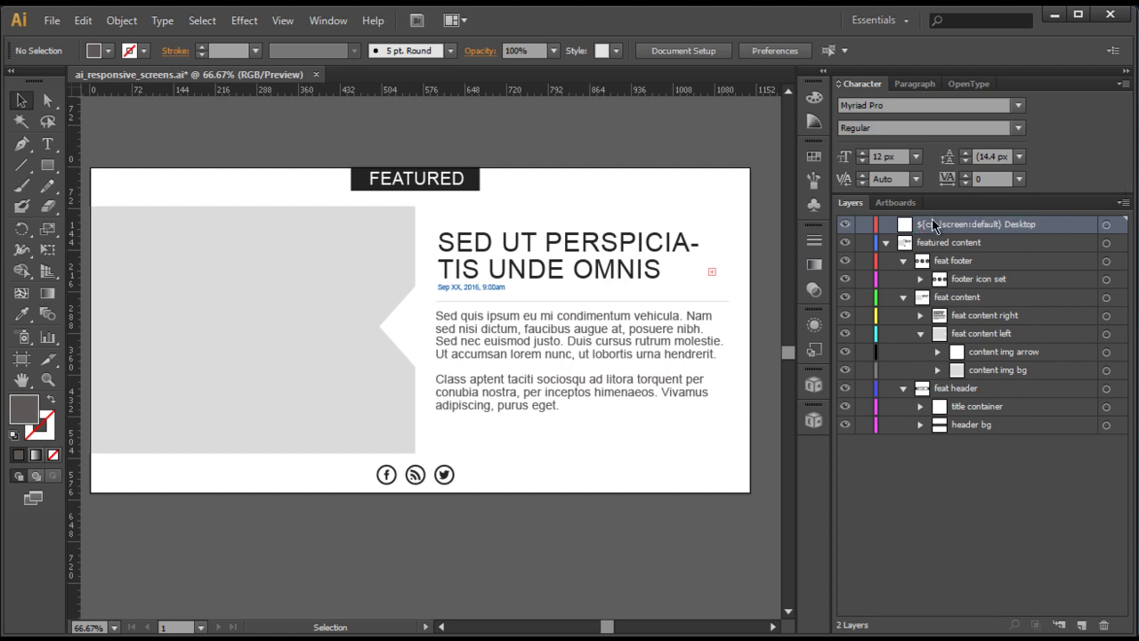
# Step: Nest the "featured content" layer inside the ${css|screen:default} Desktop layer
pyautogui.click(925, 243)
pyautogui.moveTo(920, 246); pyautogui.dragTo(952, 225)
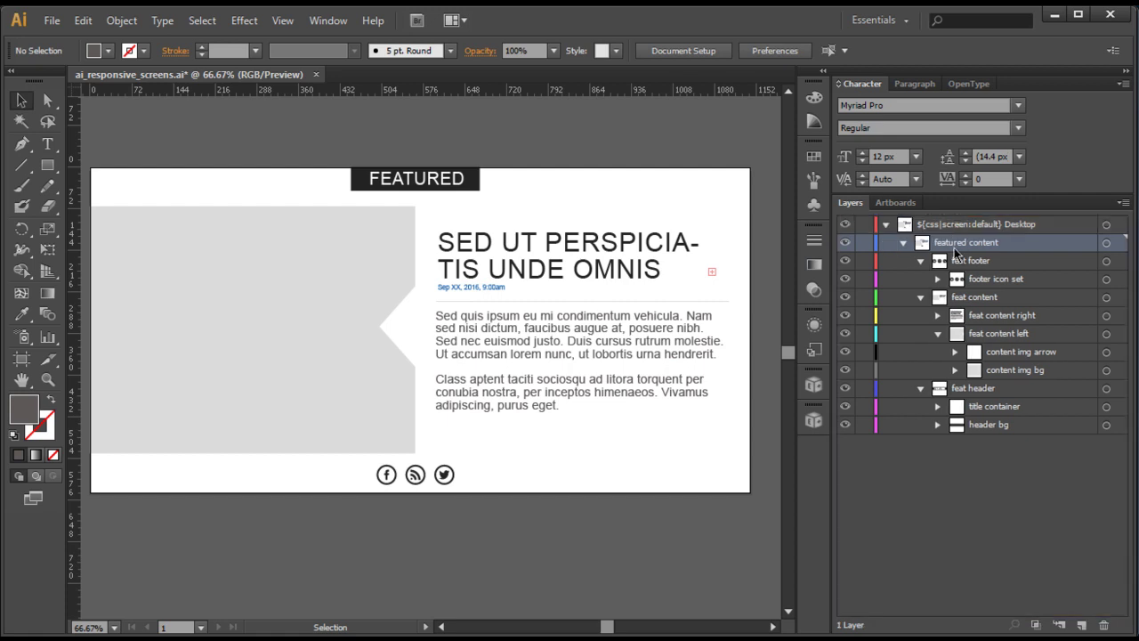
pyautogui.click(904, 241)
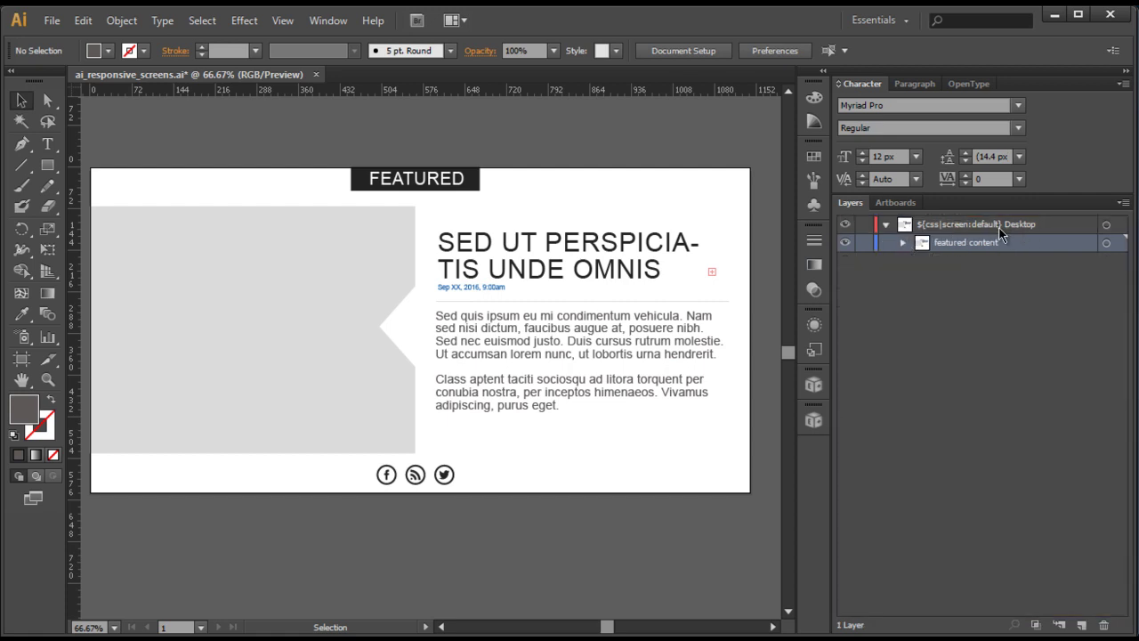
pyautogui.click(904, 242)
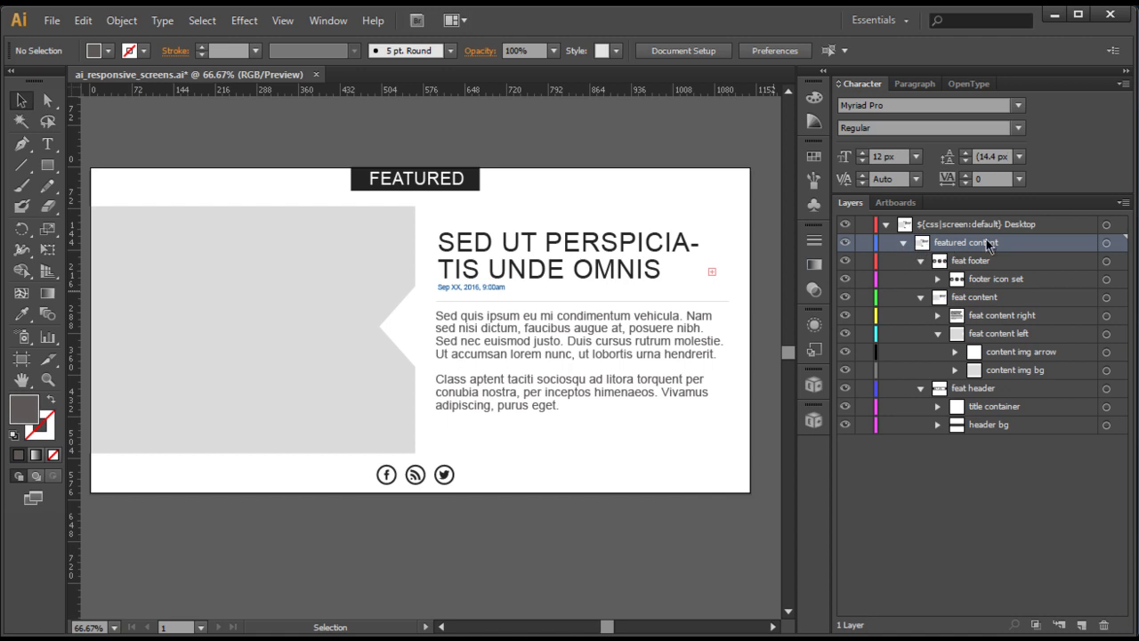
pyautogui.doubleClick(968, 244)
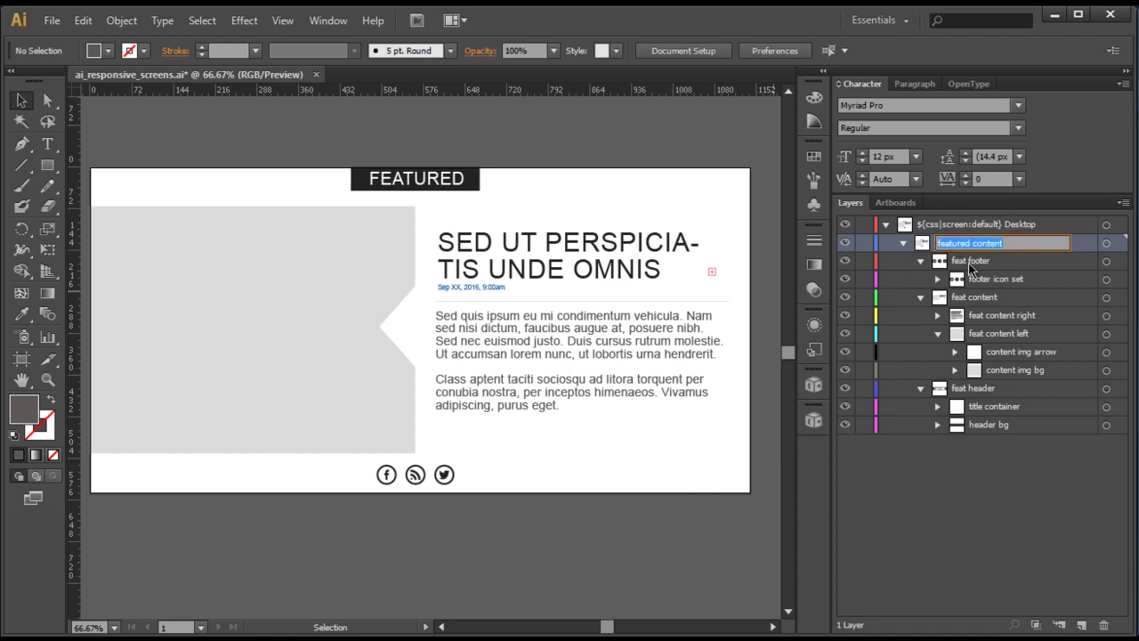
pyautogui.click(969, 244)
pyautogui.doubleClick(968, 244)
pyautogui.write('desktop')
pyautogui.hotkey('shift', 'Home')
pyautogui.press('Escape')
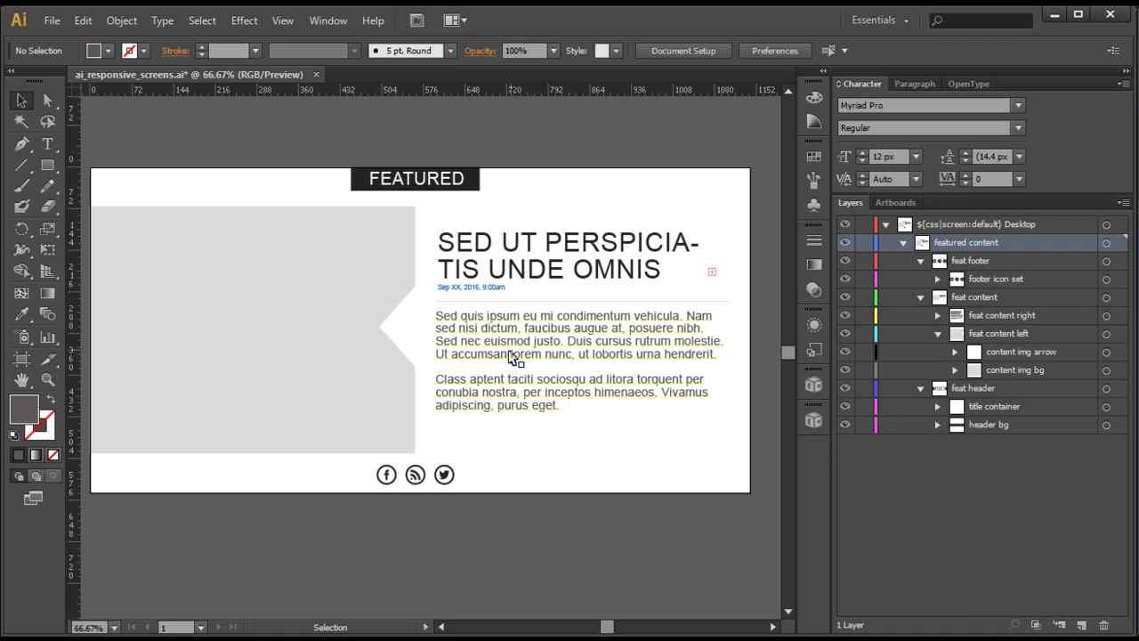
pyautogui.moveTo(68, 156); pyautogui.dragTo(506, 176)
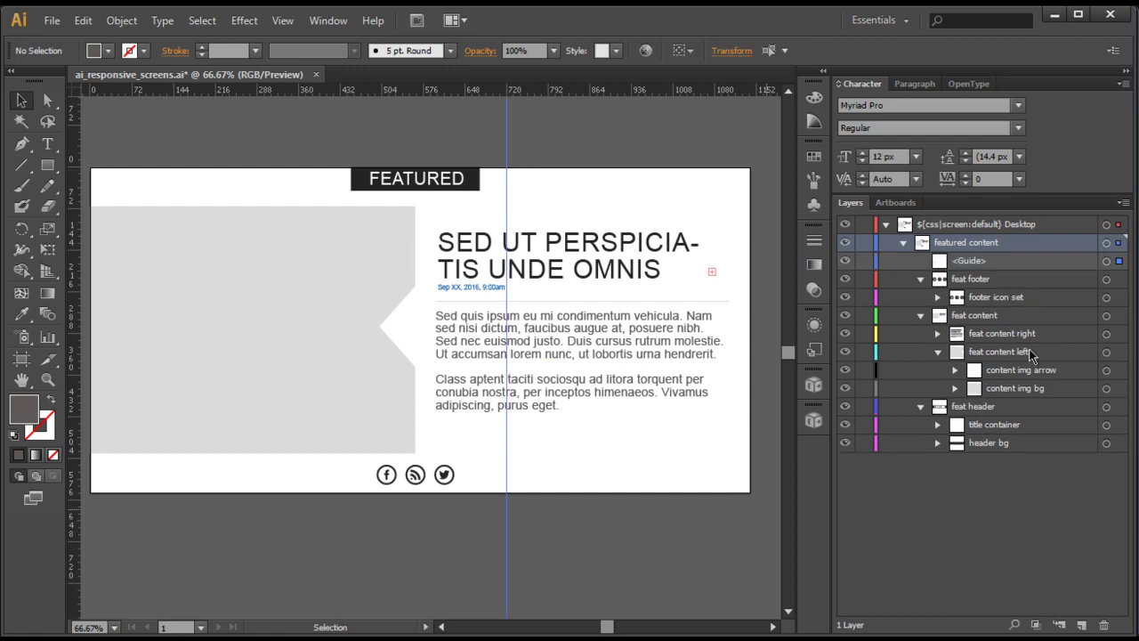
pyautogui.press('Delete')
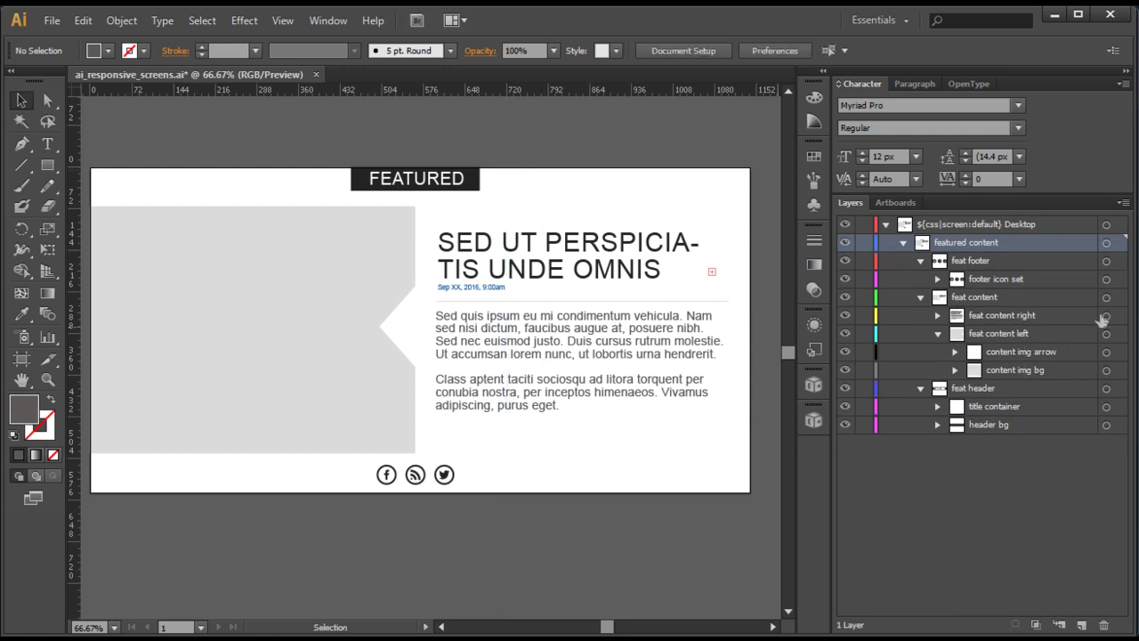
# Step: Duplicate the ${css|screen:default} Desktop layer with all of its sublayers
pyautogui.click(948, 226)
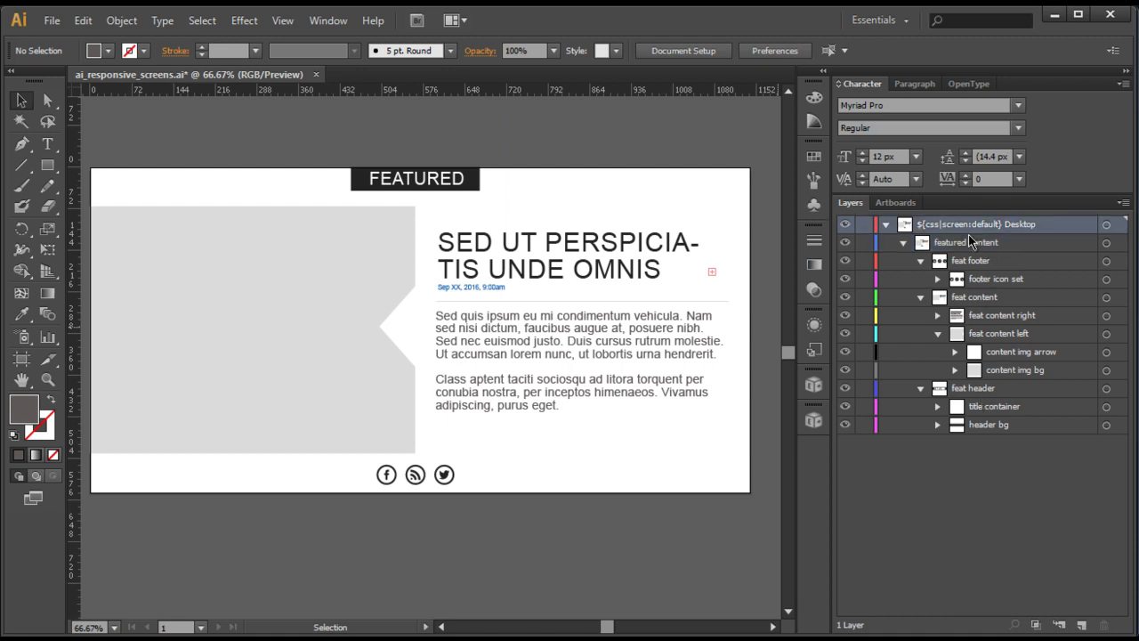
pyautogui.click(1124, 203)
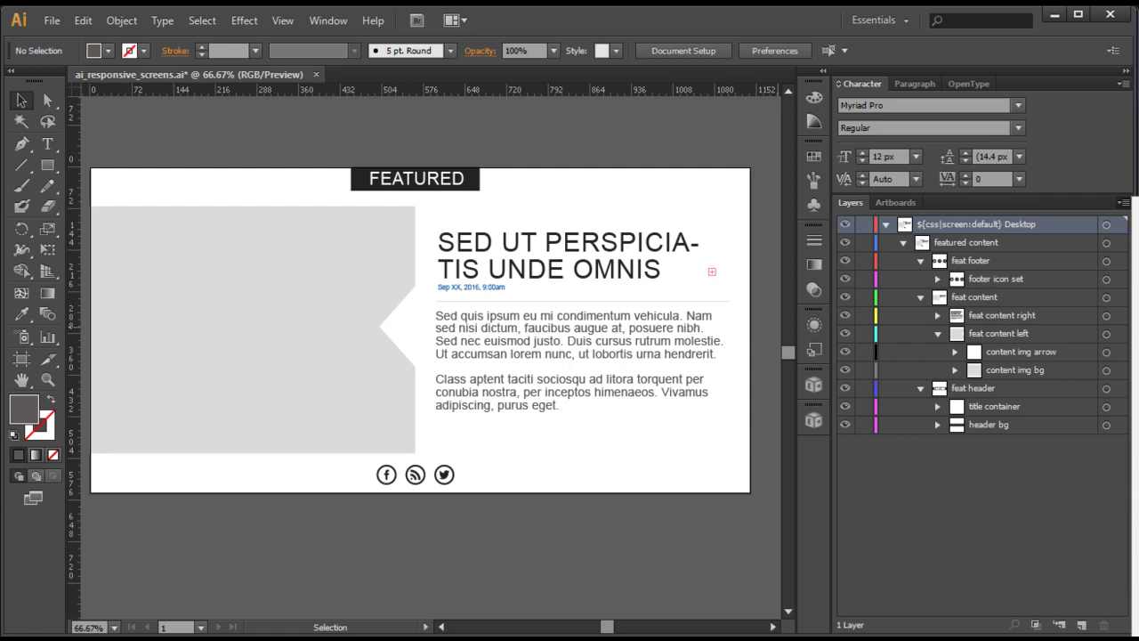
pyautogui.click(1134, 253)
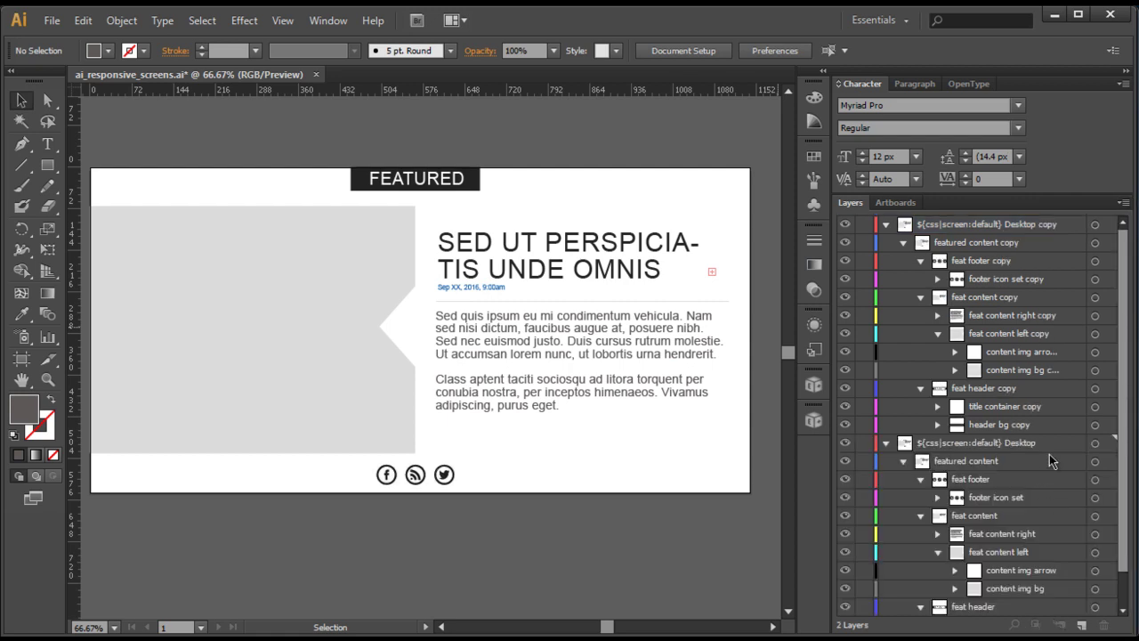
# Step: Remove the "copy" suffix from the duplicated Desktop layer's name and collapse that layer
pyautogui.click(1040, 225)
pyautogui.doubleClick(1041, 225)
pyautogui.press('BackSpace')
pyautogui.press('BackSpace')
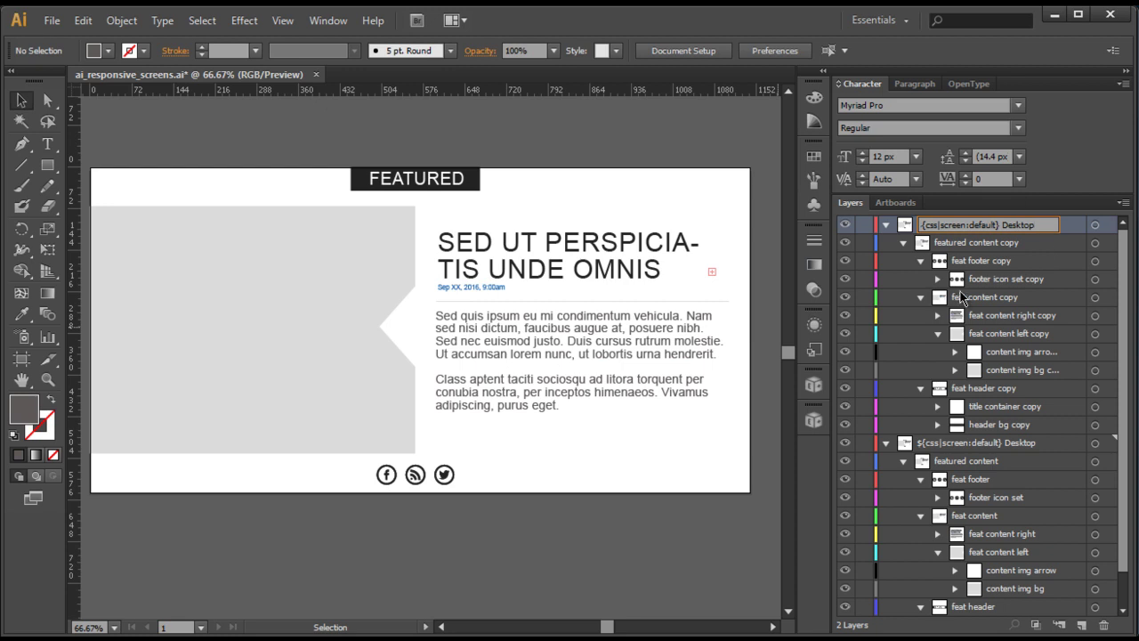
pyautogui.click(968, 448)
pyautogui.click(886, 224)
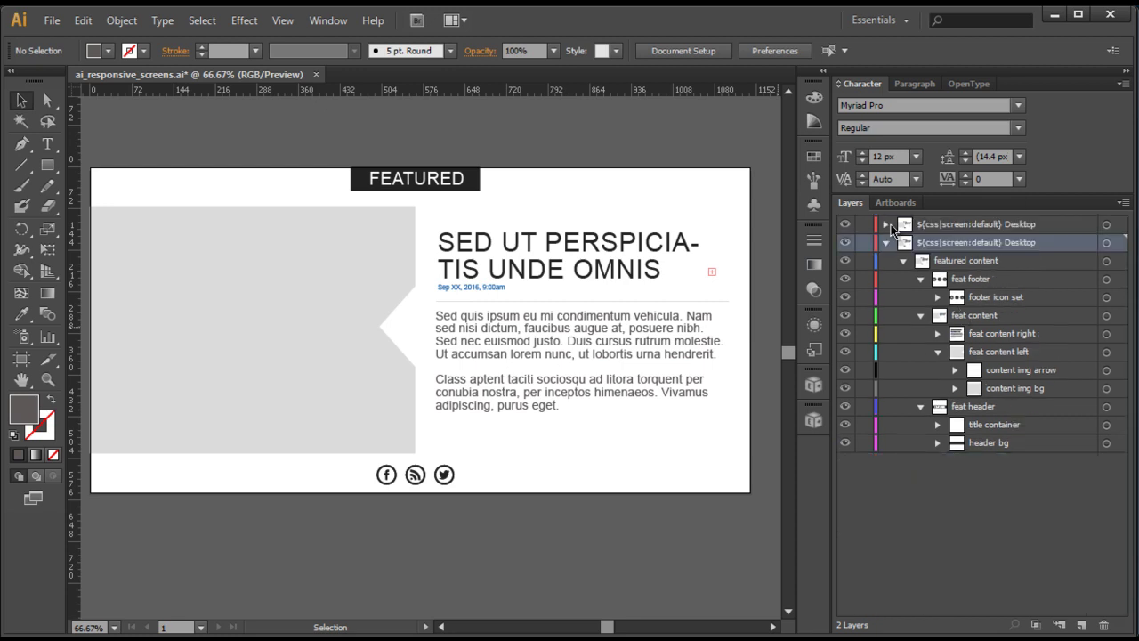
# Step: Change the screen value in the lower Desktop layer's name from default to 720, giving ${css|screen:720} Desktop
pyautogui.doubleClick(996, 242)
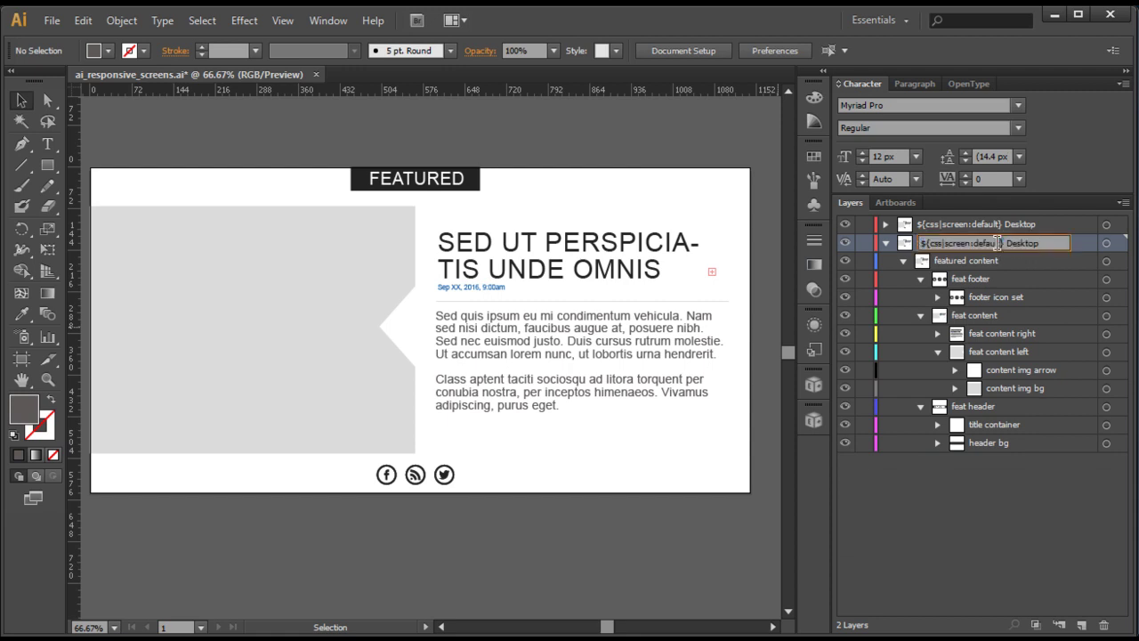
pyautogui.press('BackSpace')
pyautogui.press('BackSpace')
pyautogui.press('BackSpace')
pyautogui.press('BackSpace')
pyautogui.press('BackSpace')
pyautogui.press('BackSpace')
pyautogui.write('?70')
pyautogui.press('Return')
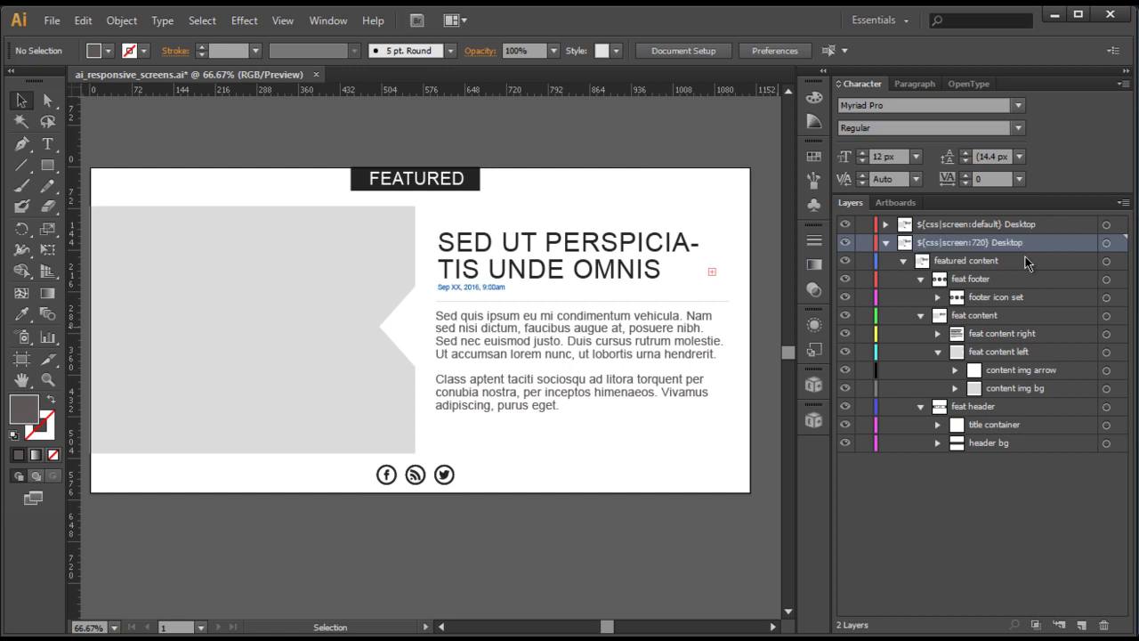
# Step: Replace the Desktop label of the 720 layer so its name reads ${css|screen:720} Tablet
pyautogui.doubleClick(976, 242)
pyautogui.press('Right')
pyautogui.press('BackSpace')
pyautogui.press('BackSpace')
pyautogui.press('BackSpace')
pyautogui.press('BackSpace')
pyautogui.press('BackSpace')
pyautogui.press('BackSpace')
pyautogui.press('BackSpace')
pyautogui.write('Tablet')
pyautogui.press('Return')
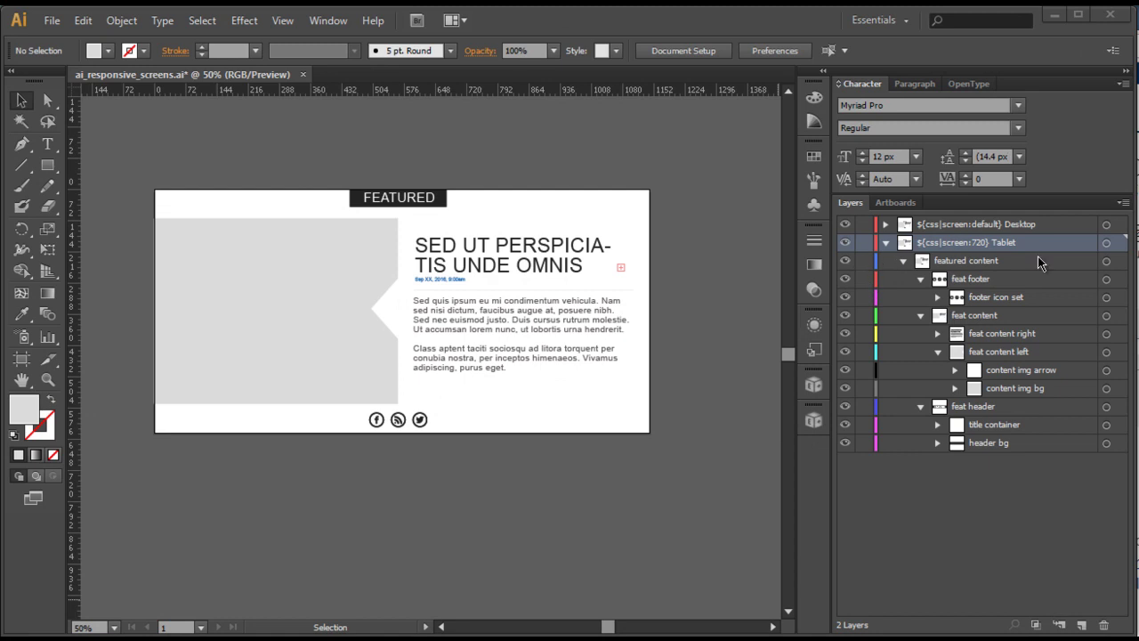
# Step: Hide the ${css|screen:default} Desktop layer and stretch the tablet header background's right edge to about 720 px
pyautogui.click(846, 225)
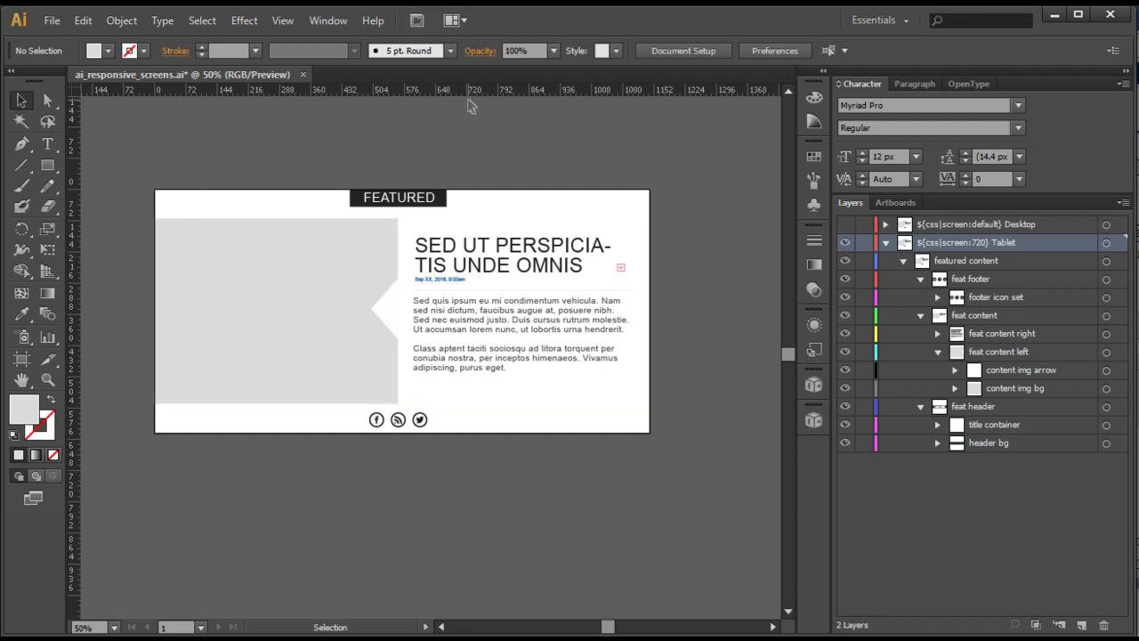
pyautogui.click(449, 203)
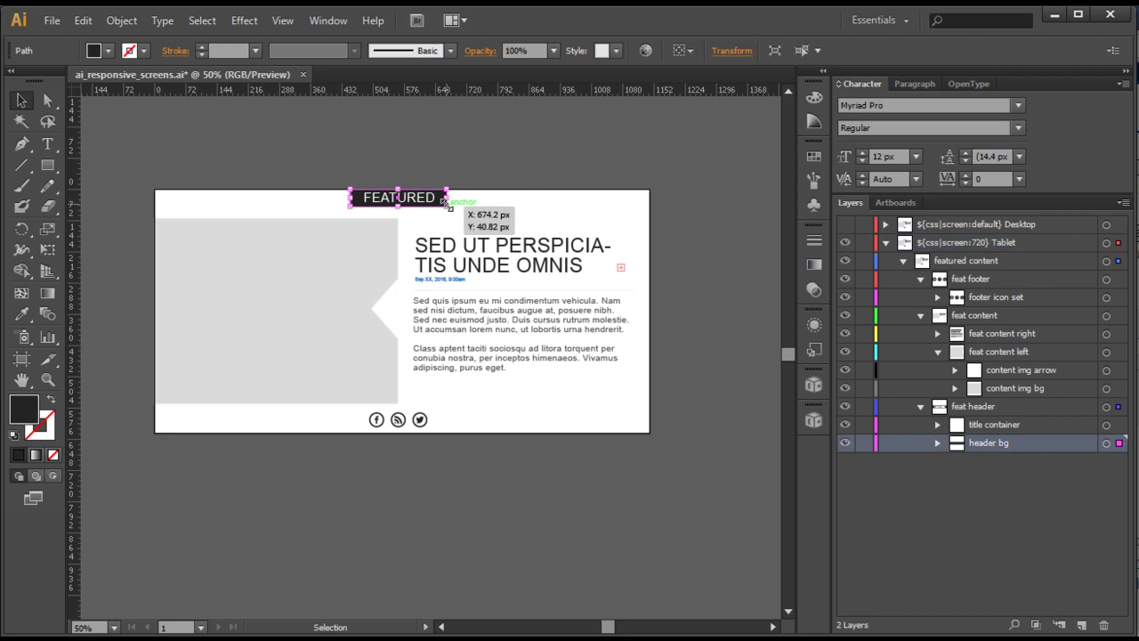
pyautogui.hscroll(-1, 457, 201)
pyautogui.scroll(-1, 549, 207)
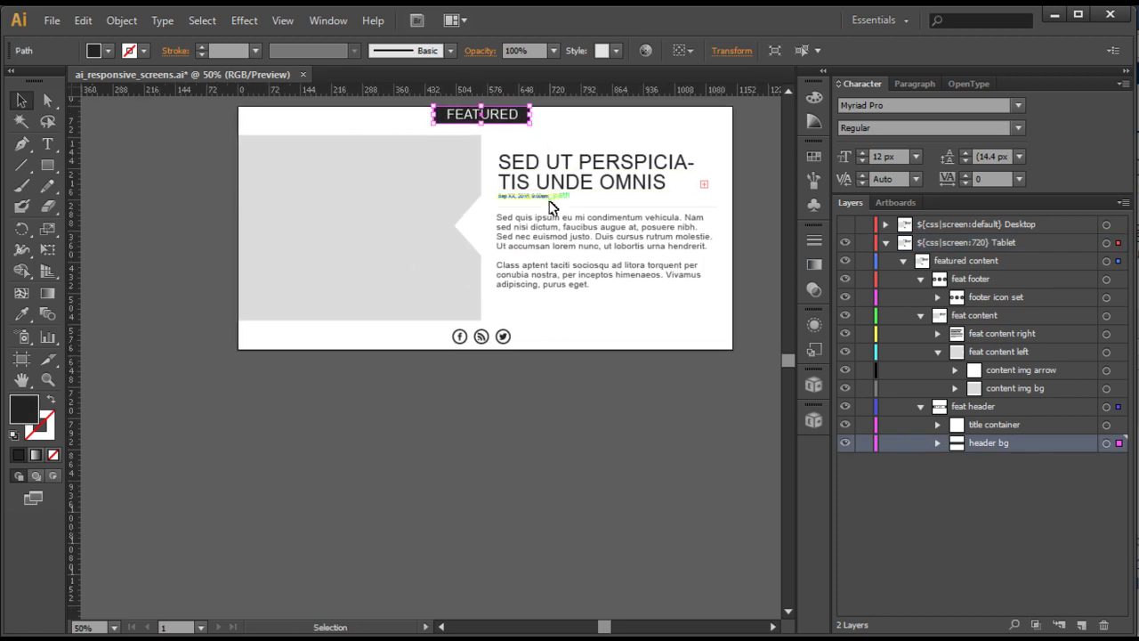
pyautogui.scroll(2, 549, 207)
pyautogui.hscroll(-9, 564, 204)
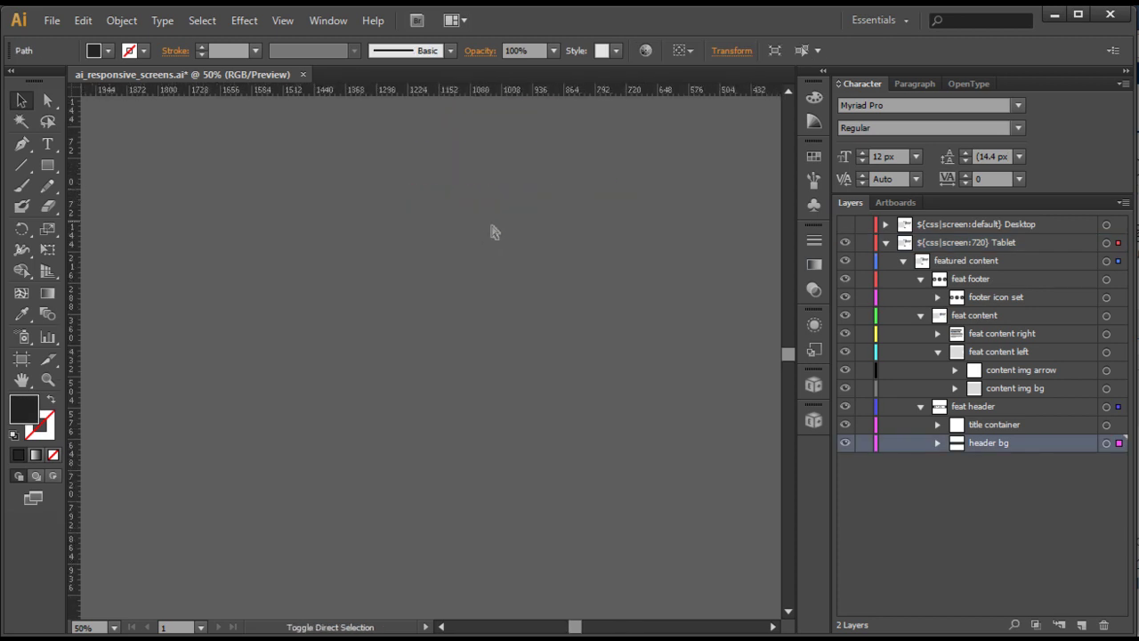
pyautogui.hscroll(9, 622, 355)
pyautogui.scroll(-2, 765, 516)
pyautogui.moveTo(725, 627); pyautogui.dragTo(615, 628)
pyautogui.scroll(1, 622, 421)
pyautogui.scroll(5, 622, 421)
pyautogui.scroll(2, 351, 400)
pyautogui.scroll(3, 330, 374)
pyautogui.scroll(-2, 267, 311)
pyautogui.scroll(1, 223, 351)
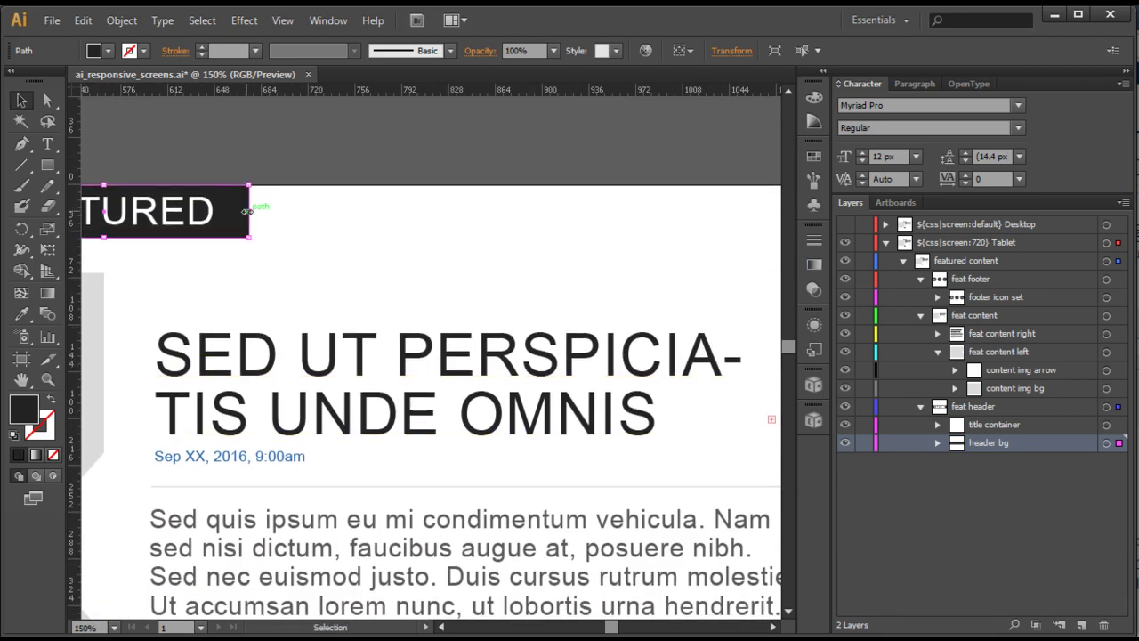
pyautogui.moveTo(248, 211); pyautogui.dragTo(311, 230)
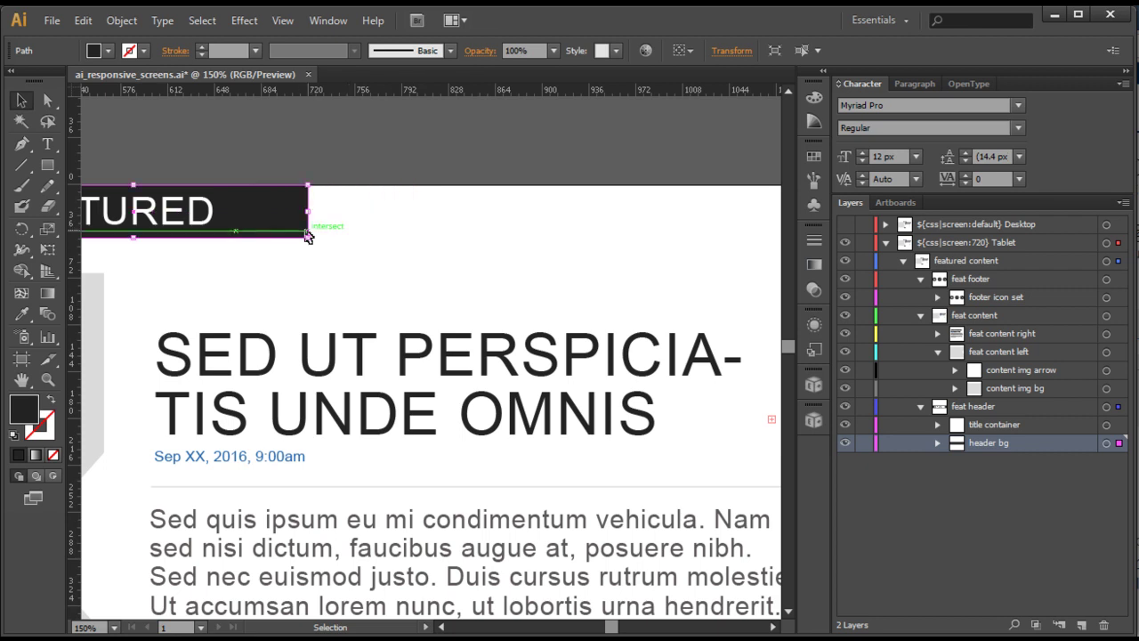
# Step: Extend the tablet header background's left edge to the artboard's left edge at 0 px
pyautogui.scroll(-1, 283, 352)
pyautogui.scroll(-2, 283, 352)
pyautogui.scroll(3, 178, 334)
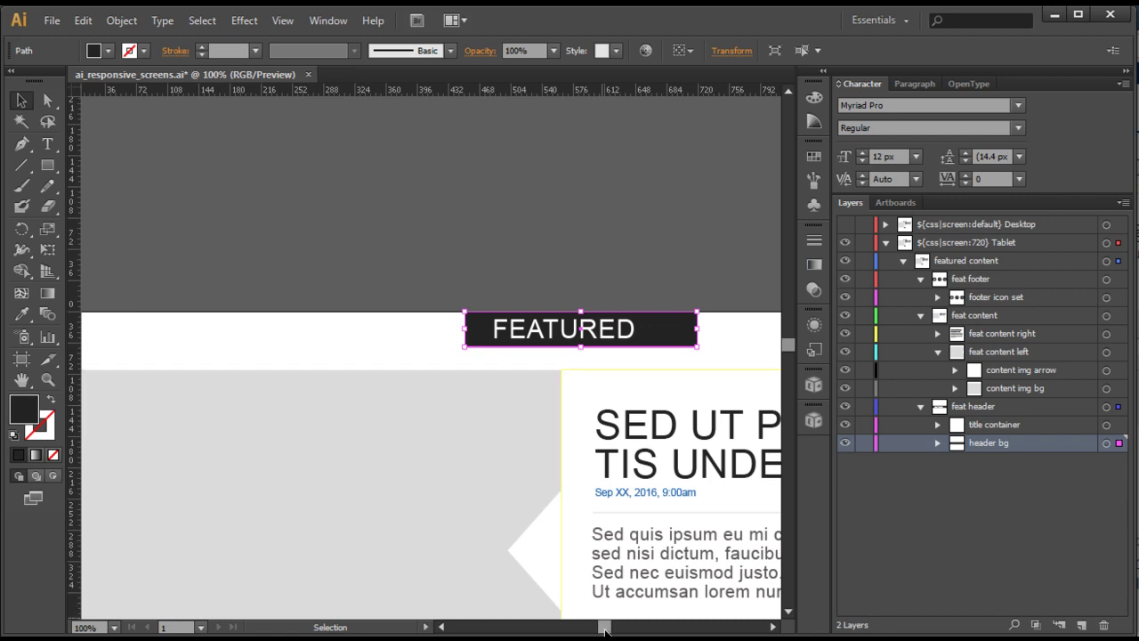
pyautogui.moveTo(605, 628); pyautogui.dragTo(599, 628)
pyautogui.moveTo(671, 326); pyautogui.dragTo(283, 326)
pyautogui.click(325, 237)
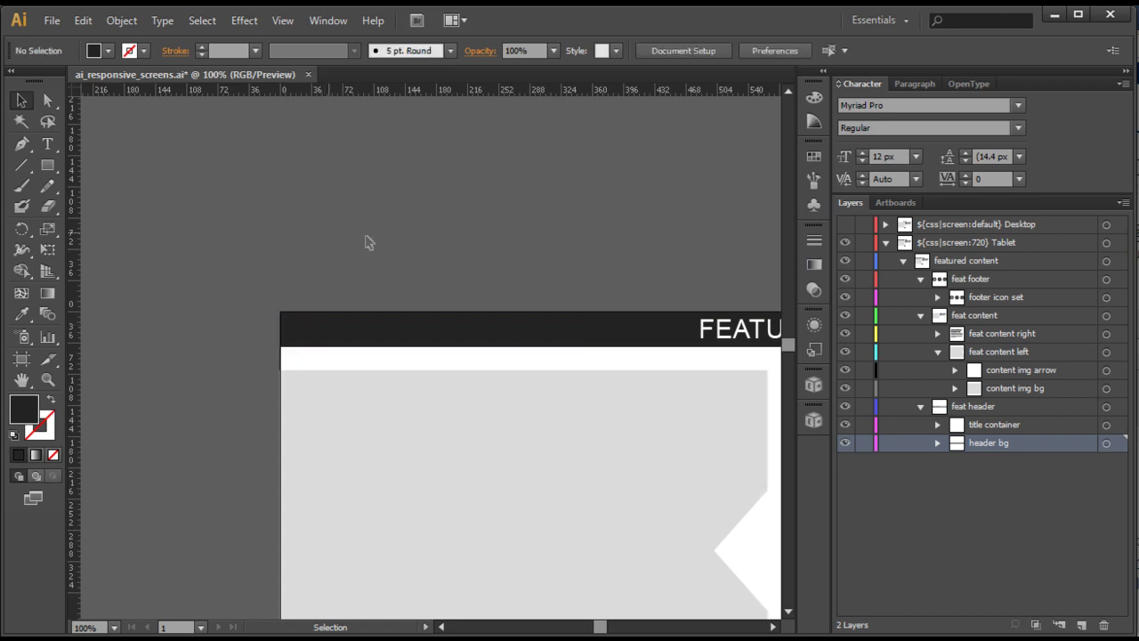
# Step: Move the FEATURED title horizontally to the centre of the widened tablet header bar
pyautogui.scroll(-2, 603, 316)
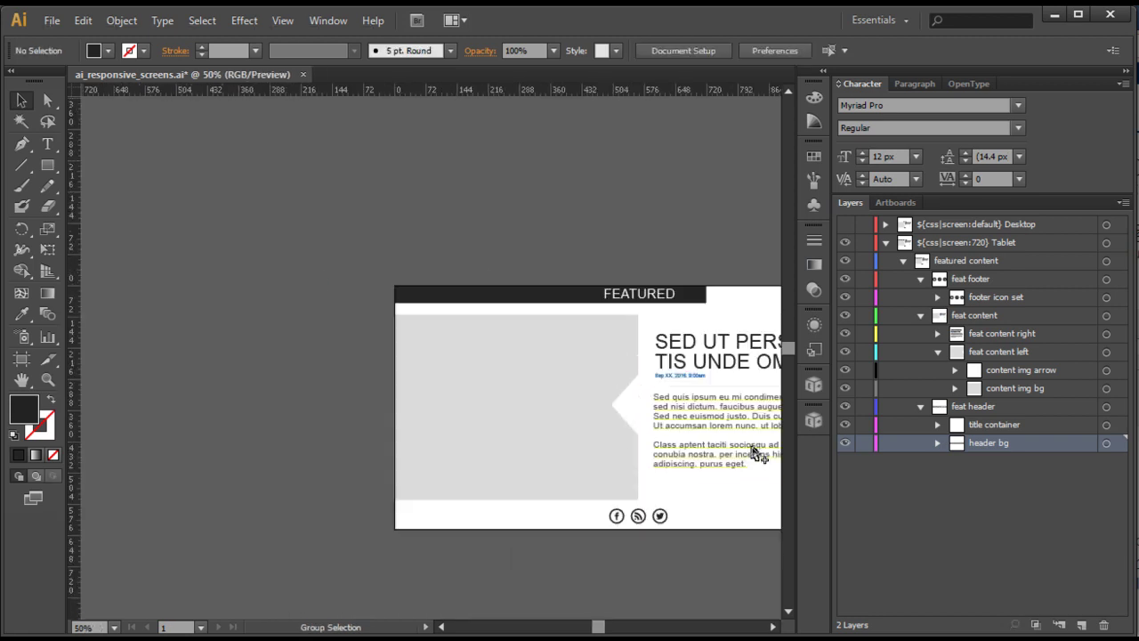
pyautogui.click(654, 300)
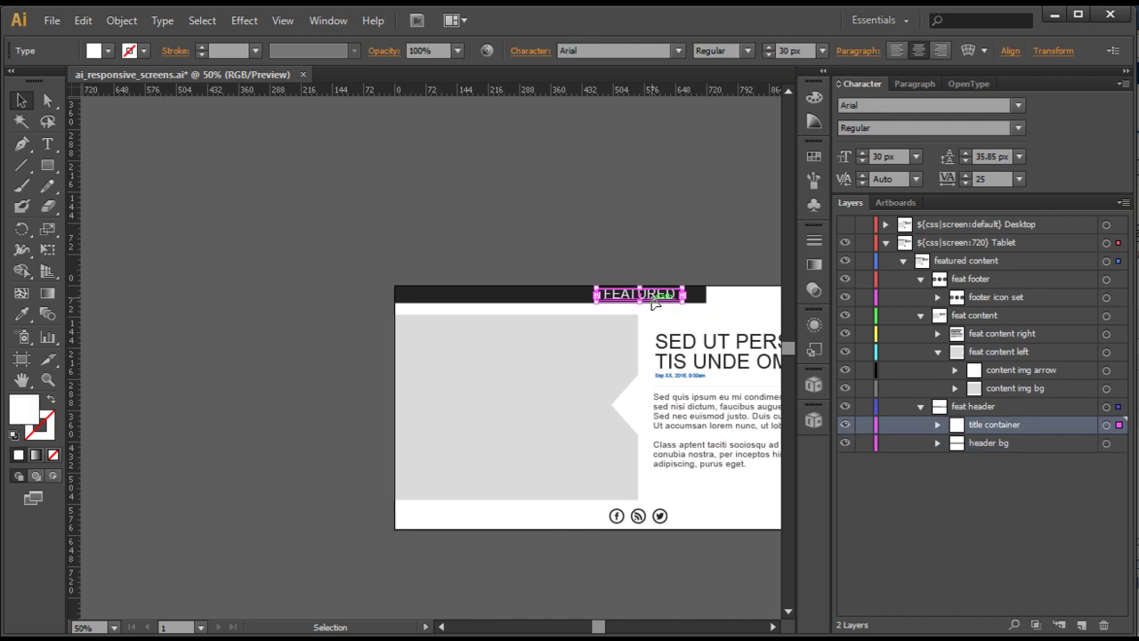
pyautogui.moveTo(655, 301); pyautogui.dragTo(564, 307)
pyautogui.click(685, 309)
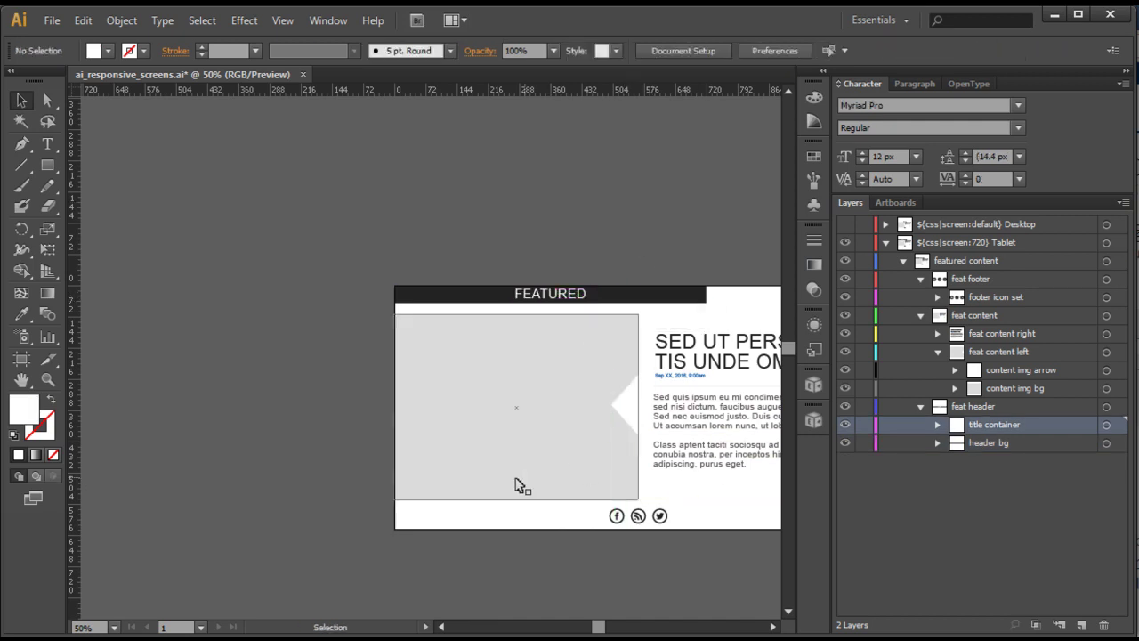
pyautogui.scroll(-2, 752, 583)
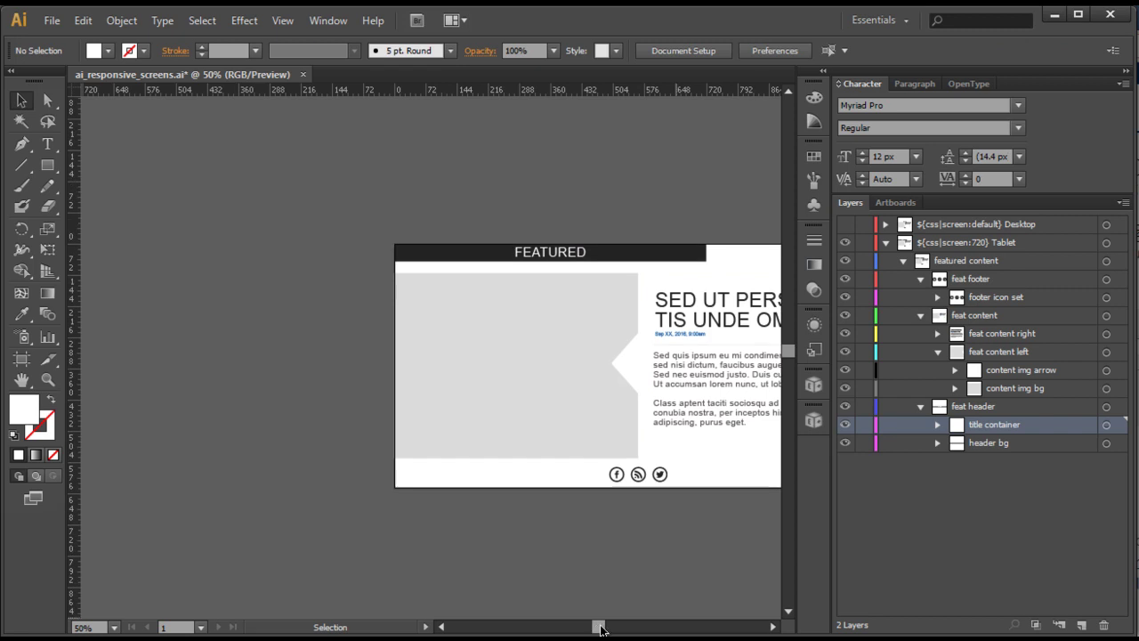
pyautogui.moveTo(599, 628); pyautogui.dragTo(605, 628)
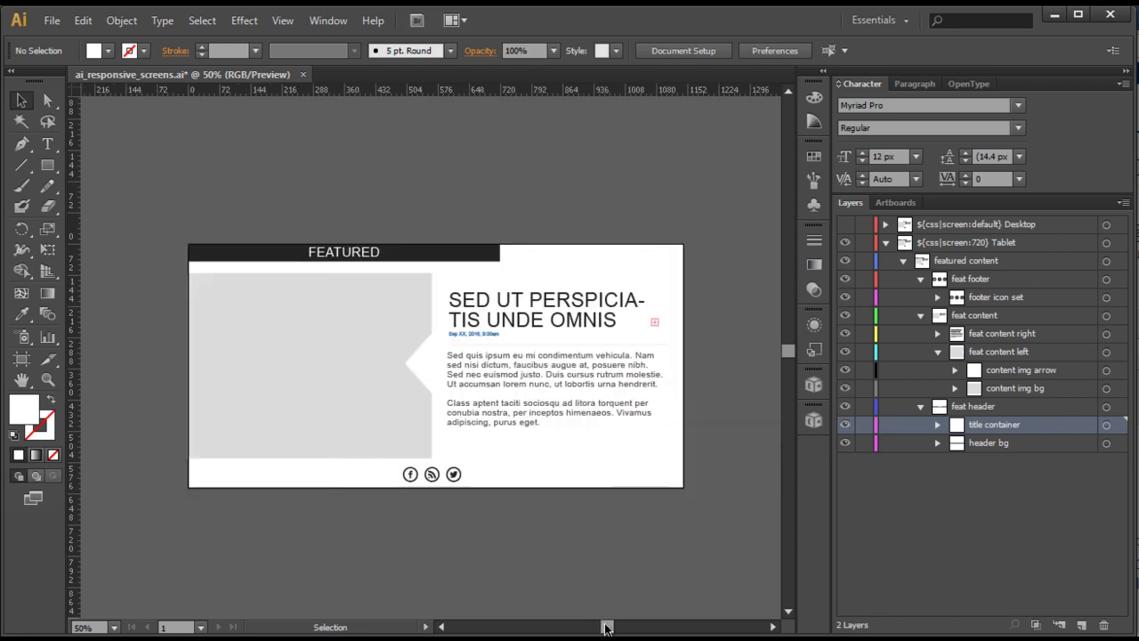
# Step: Try to move the article text block beneath the grey image area, and undo the last placement
pyautogui.click(449, 281)
pyautogui.moveTo(485, 283)
pyautogui.mouseDown()
pyautogui.moveTo(554, 419)
pyautogui.moveTo(673, 453)
pyautogui.moveTo(486, 285)
pyautogui.mouseUp()
pyautogui.click(538, 358)
pyautogui.click(730, 518)
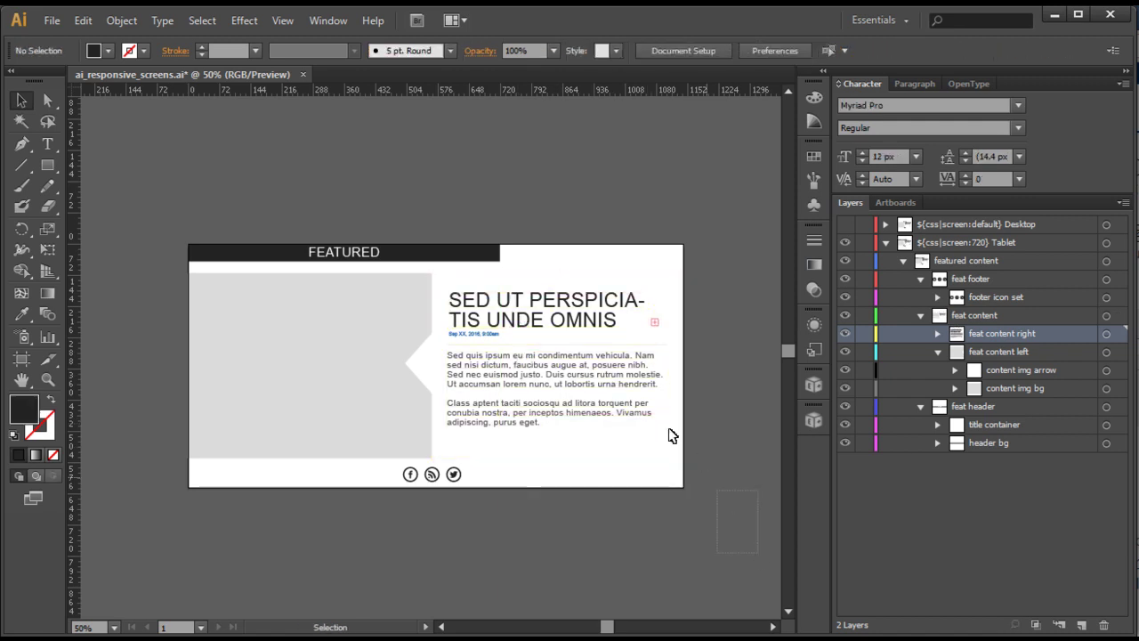
pyautogui.click(458, 285)
pyautogui.keyDown('shift'); pyautogui.click(432, 474); pyautogui.keyUp('shift')
pyautogui.keyDown('shift'); pyautogui.click(453, 473); pyautogui.keyUp('shift')
pyautogui.moveTo(525, 381); pyautogui.dragTo(291, 562)
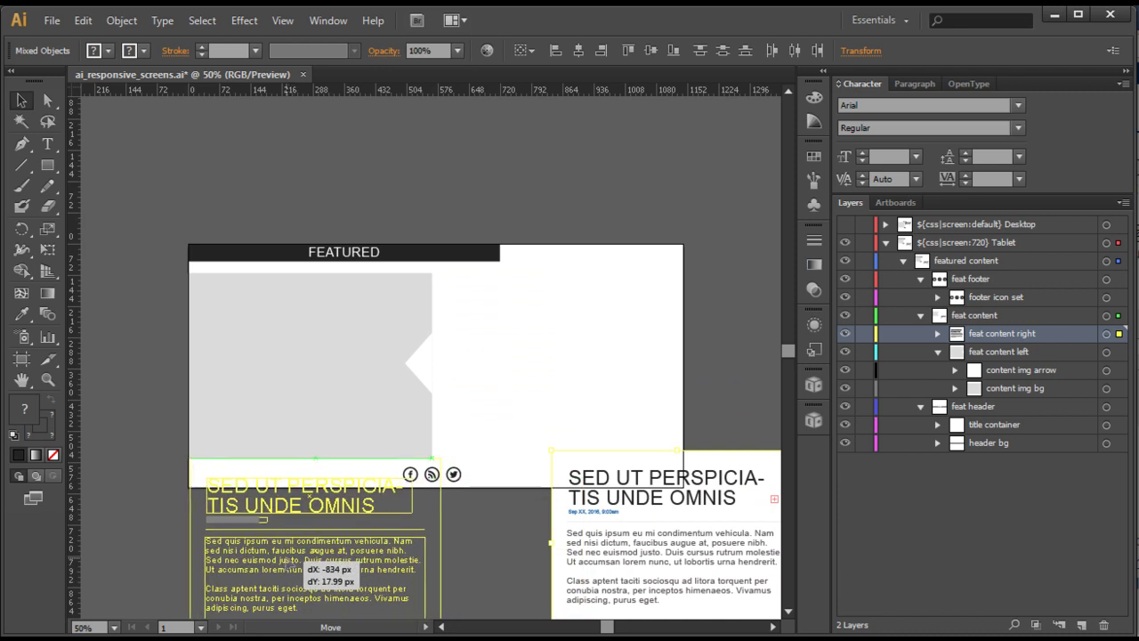
pyautogui.moveTo(313, 551); pyautogui.dragTo(316, 555)
pyautogui.click(505, 532)
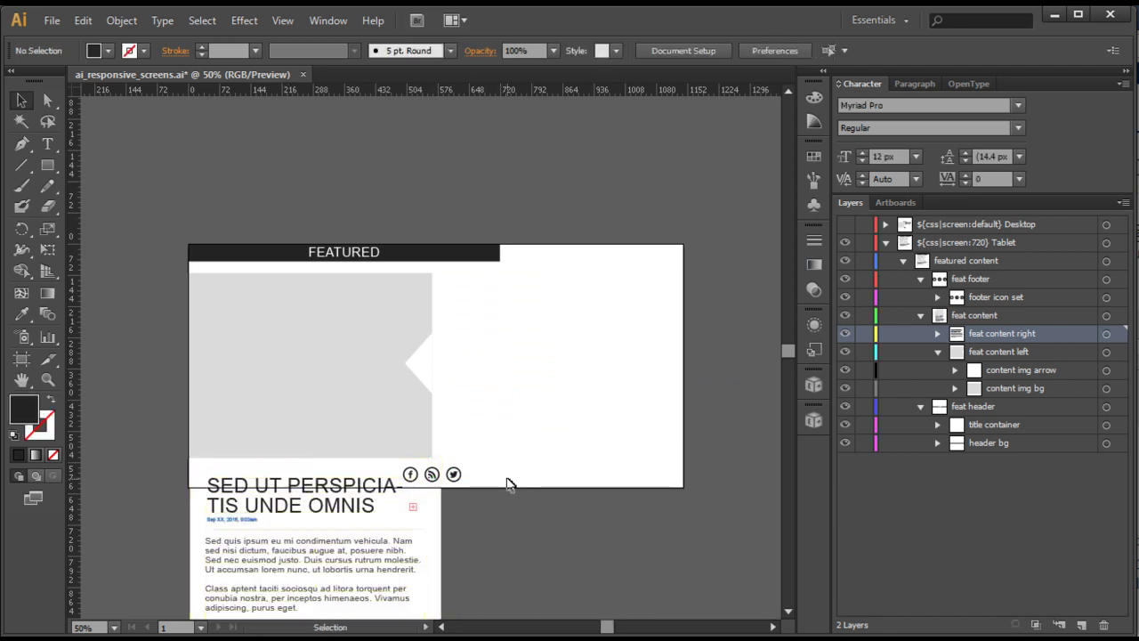
pyautogui.hotkey('ctrl', 'z')
# Step: Park the three social icons off the artboard beside its left edge and place the article text block directly beneath the grey image
pyautogui.scroll(-3, 480, 463)
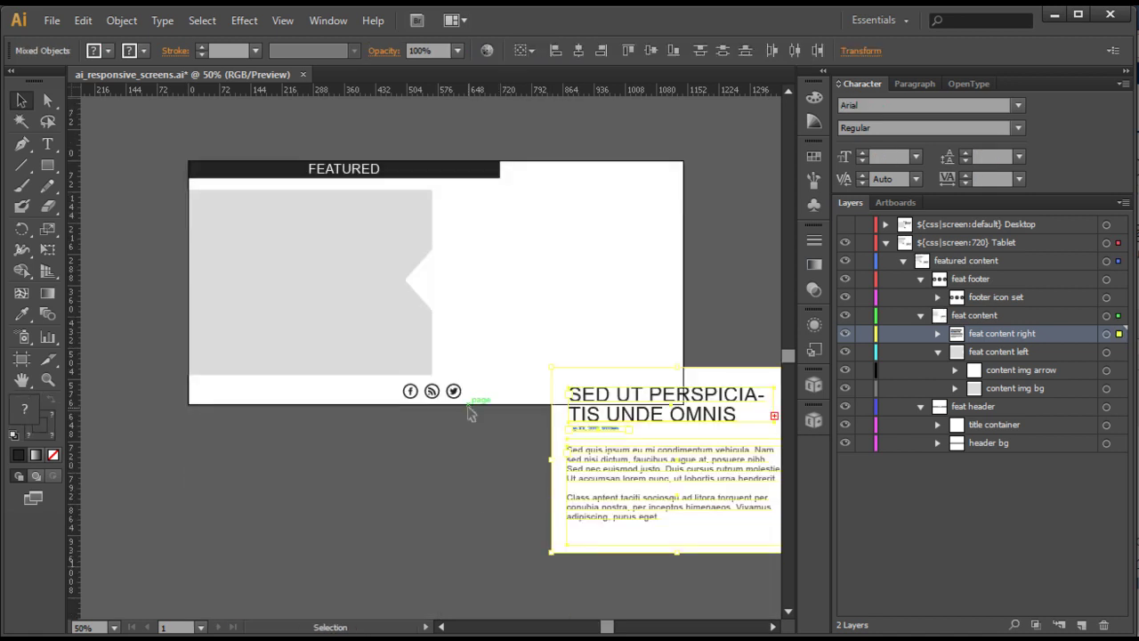
pyautogui.click(472, 418)
pyautogui.moveTo(478, 438); pyautogui.dragTo(125, 406)
pyautogui.click(358, 501)
pyautogui.moveTo(499, 354); pyautogui.dragTo(610, 630)
pyautogui.moveTo(691, 452); pyautogui.dragTo(326, 459)
# Step: Stretch the grey image background's right edge to 720 px and move the white arrow to that edge
pyautogui.click(406, 297)
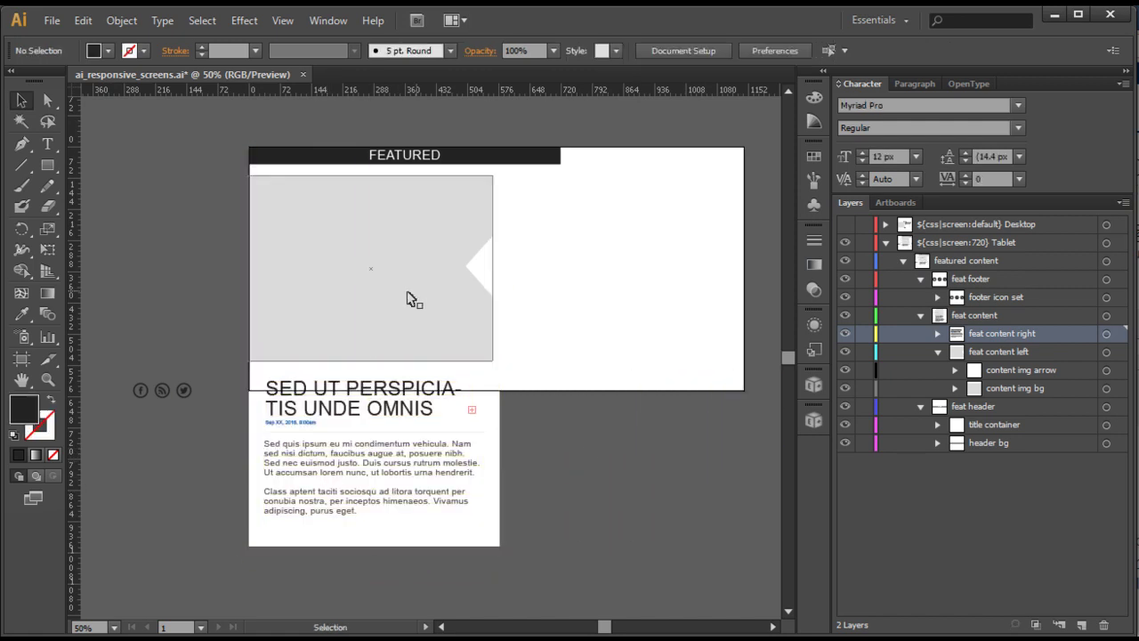
pyautogui.moveTo(492, 269); pyautogui.dragTo(561, 269)
pyautogui.click(482, 268)
pyautogui.moveTo(481, 268); pyautogui.dragTo(550, 268)
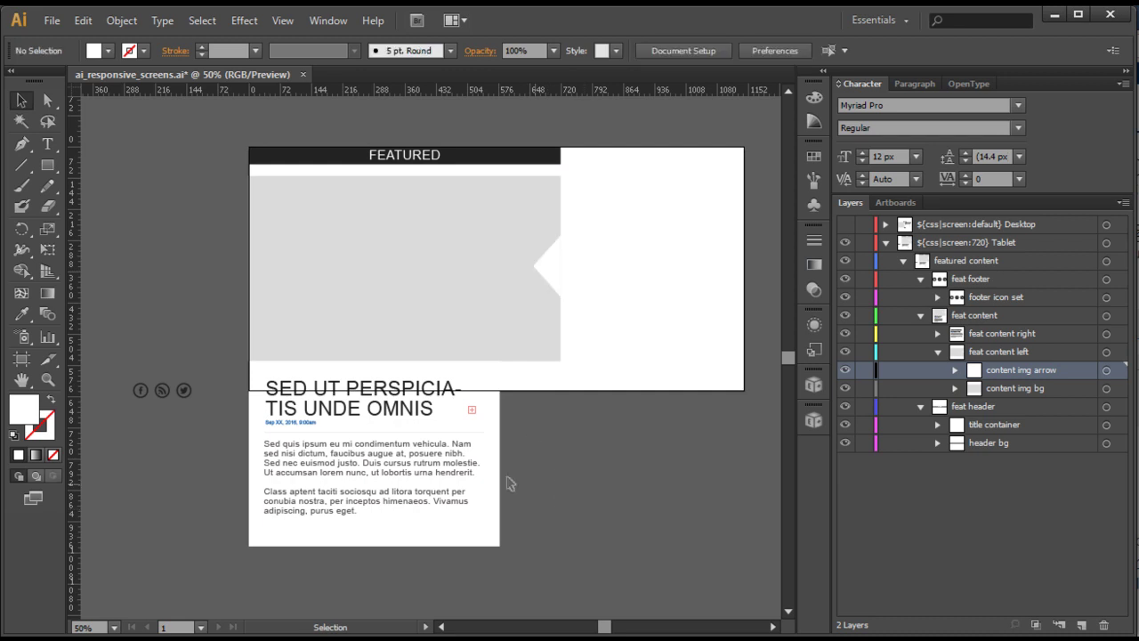
pyautogui.click(561, 499)
# Step: Widen the article block's white background so its right edge meets the image's edge at 720 px
pyautogui.moveTo(492, 455); pyautogui.dragTo(575, 528)
pyautogui.hotkey('ctrl', 'z')
pyautogui.click(359, 557)
pyautogui.click(466, 523)
pyautogui.moveTo(499, 456); pyautogui.dragTo(561, 457)
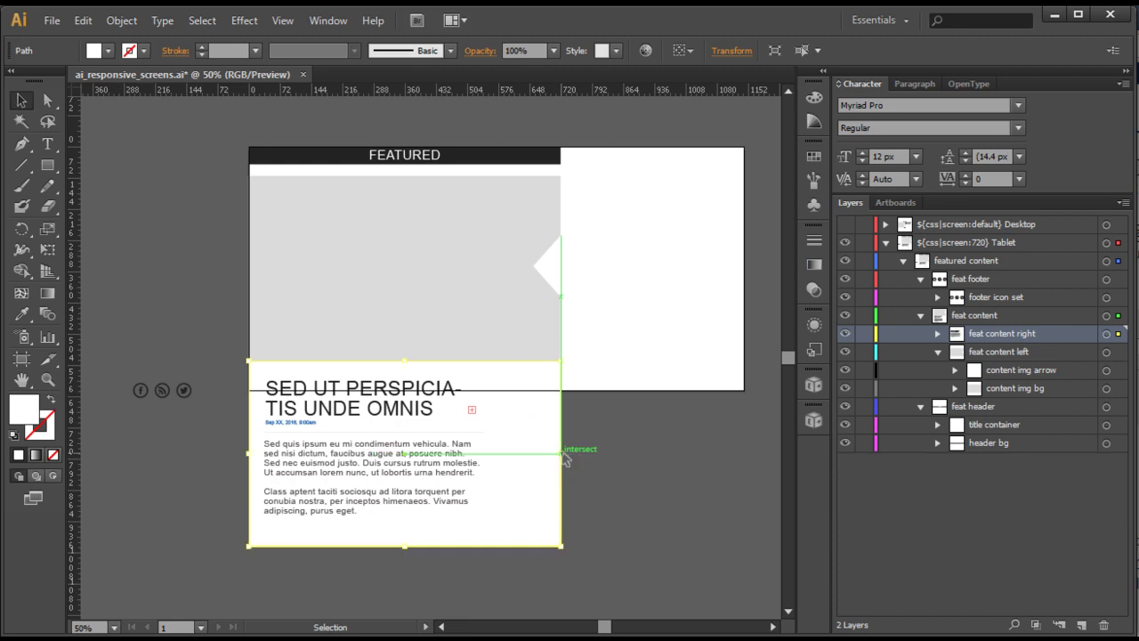
# Step: Widen the body text frame and the heading text frame to fill the widened article background, keeping a small right margin
pyautogui.click(386, 471)
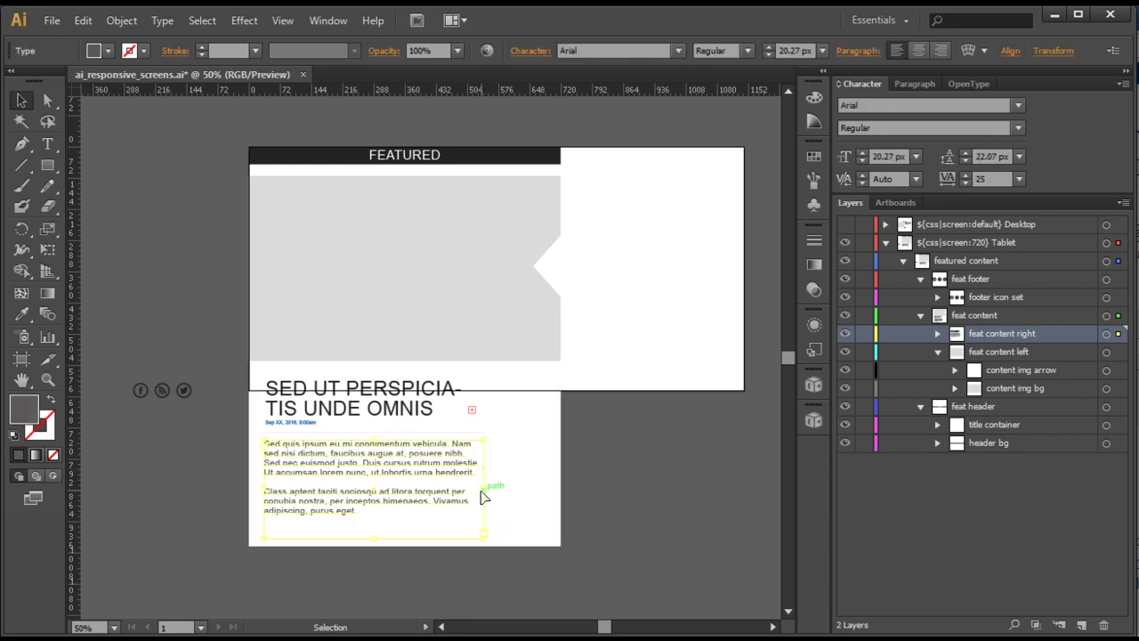
pyautogui.doubleClick(450, 502)
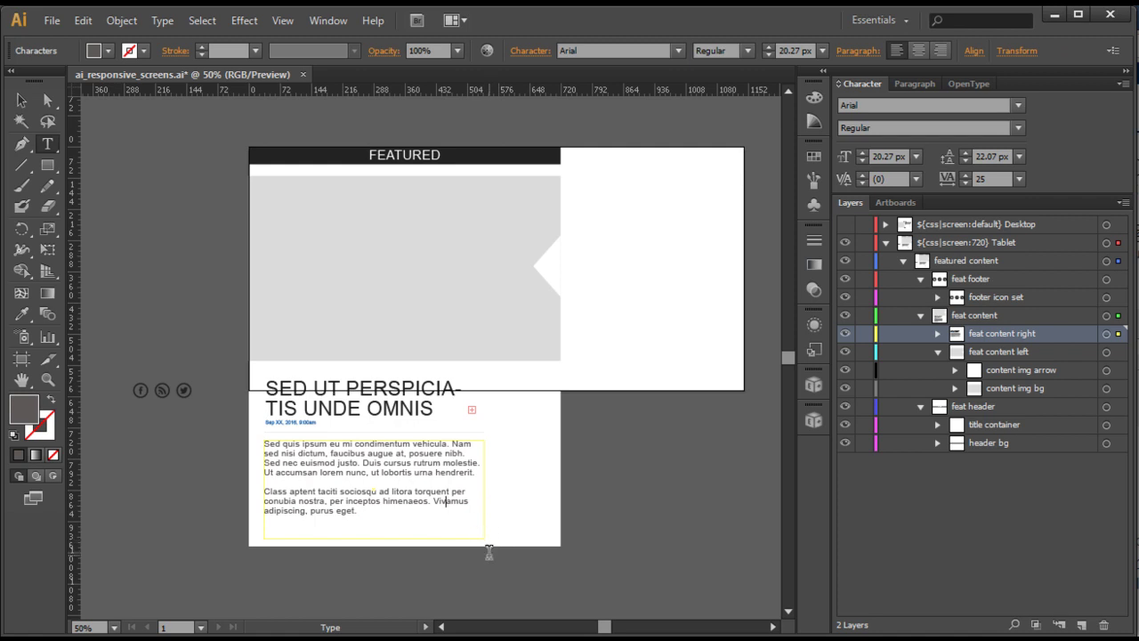
pyautogui.press('Escape')
pyautogui.moveTo(486, 538); pyautogui.dragTo(547, 534)
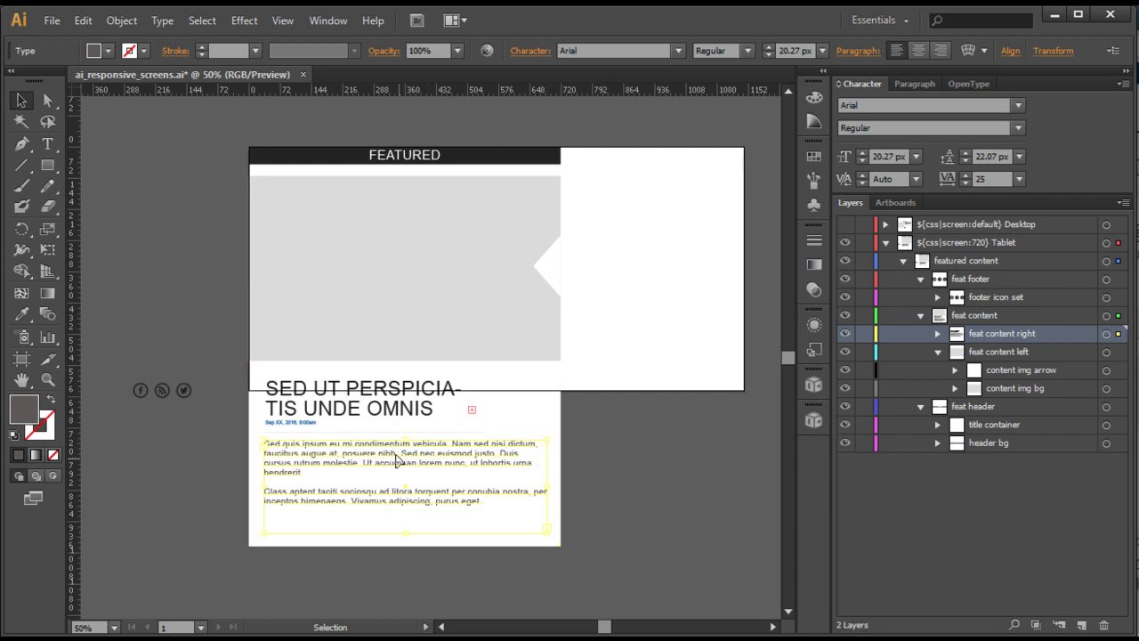
pyautogui.click(357, 415)
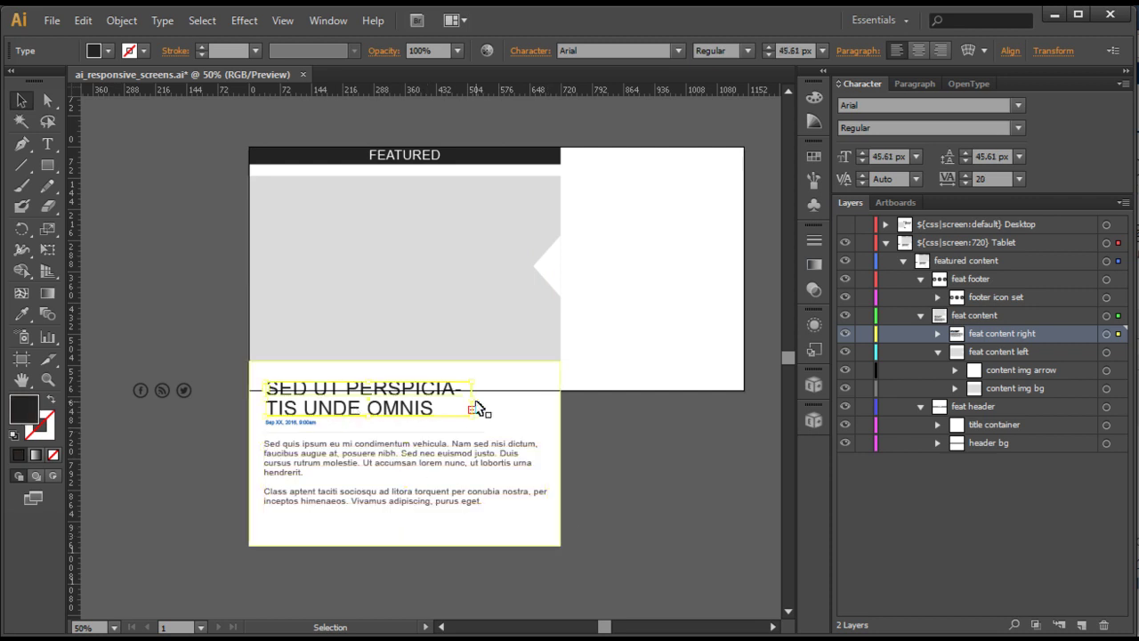
pyautogui.moveTo(469, 400); pyautogui.dragTo(548, 400)
pyautogui.click(660, 464)
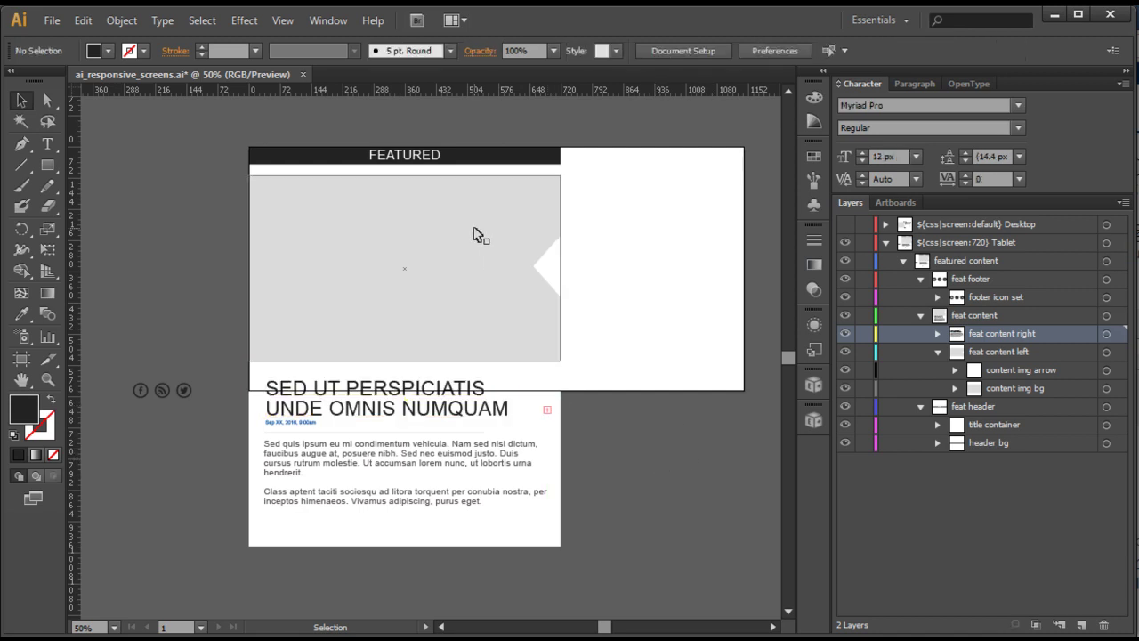
# Step: Move the three social icons to the horizontal centre just below the article block
pyautogui.moveTo(124, 373); pyautogui.dragTo(418, 563)
pyautogui.click(680, 521)
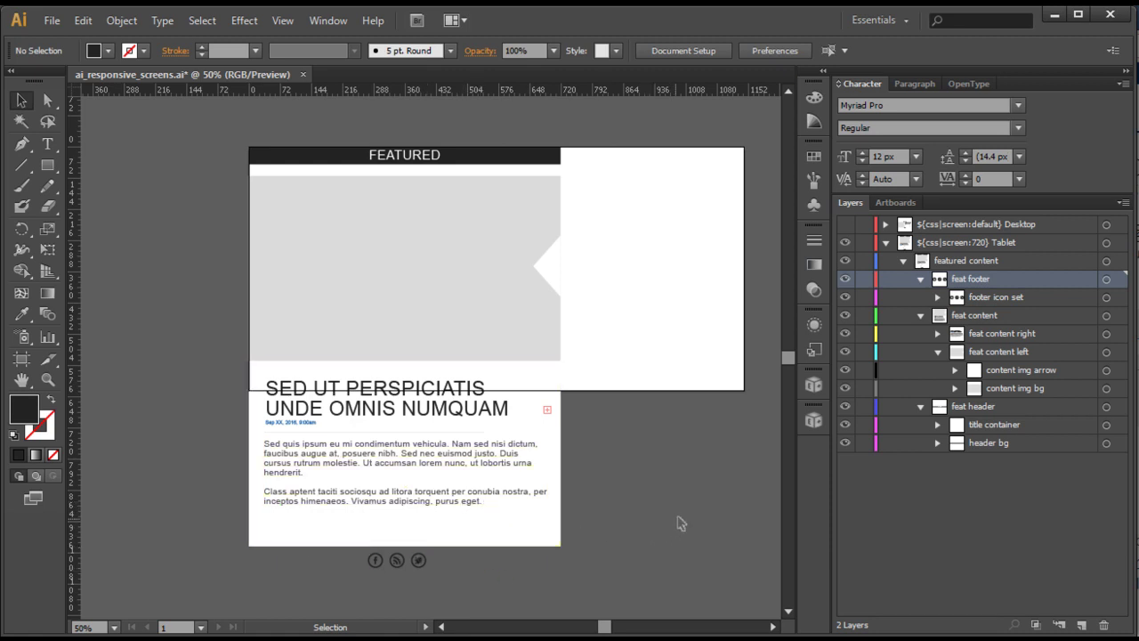
# Step: Duplicate the ${css|screen:720} Tablet layer and place the copy below the original
pyautogui.click(887, 243)
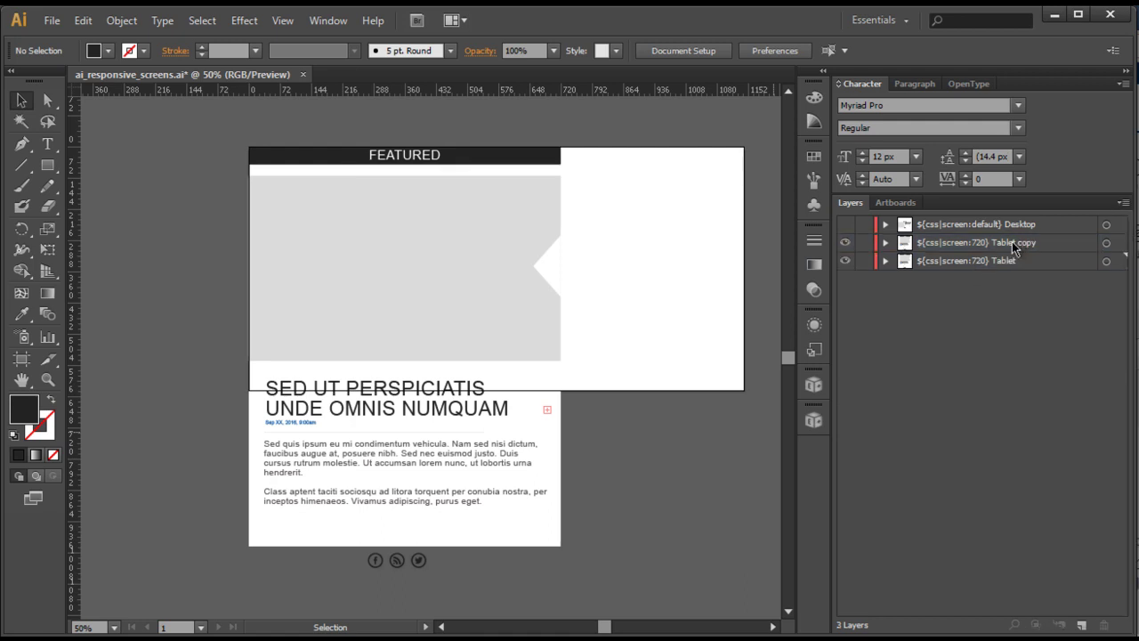
pyautogui.click(1013, 244)
pyautogui.moveTo(1016, 247); pyautogui.dragTo(999, 263)
# Step: Rename the duplicated Tablet layer as ${css|screen:360} mobile
pyautogui.doubleClick(1019, 262)
pyautogui.click(1060, 261)
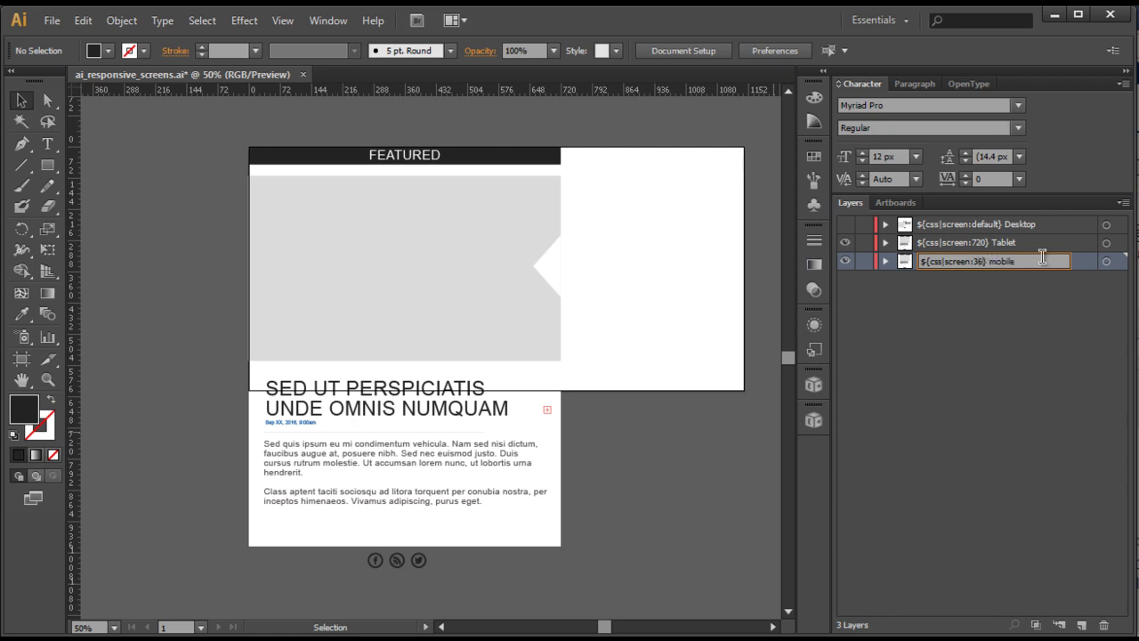
pyautogui.press('Return')
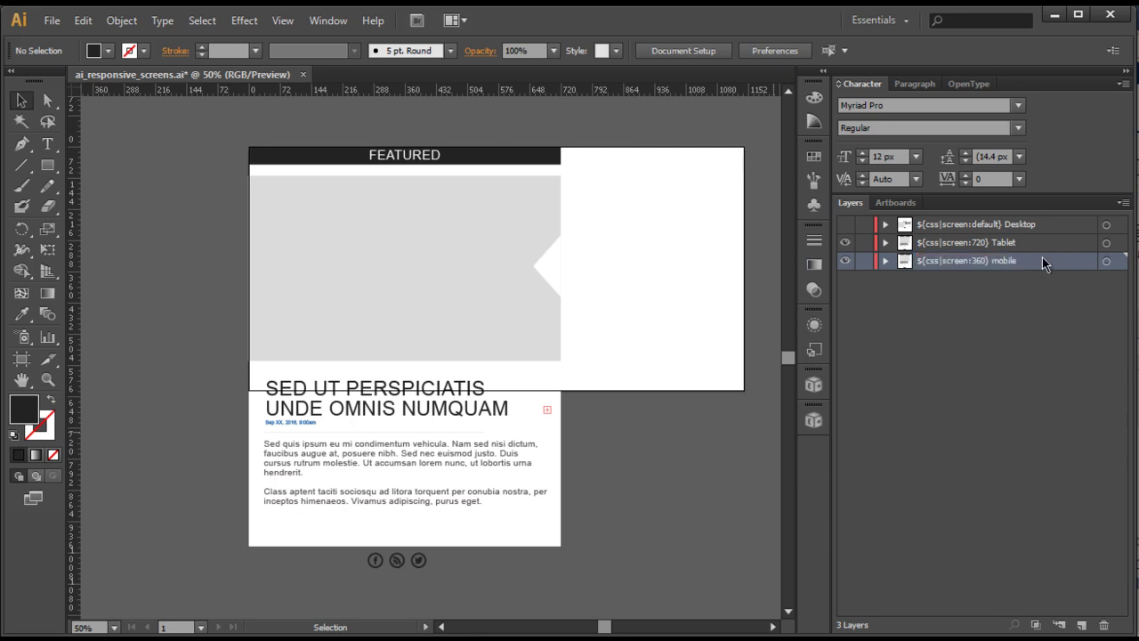
# Step: Try to narrow the FEATURED header background to 360 px while the original Tablet layer is still shown
pyautogui.click(885, 264)
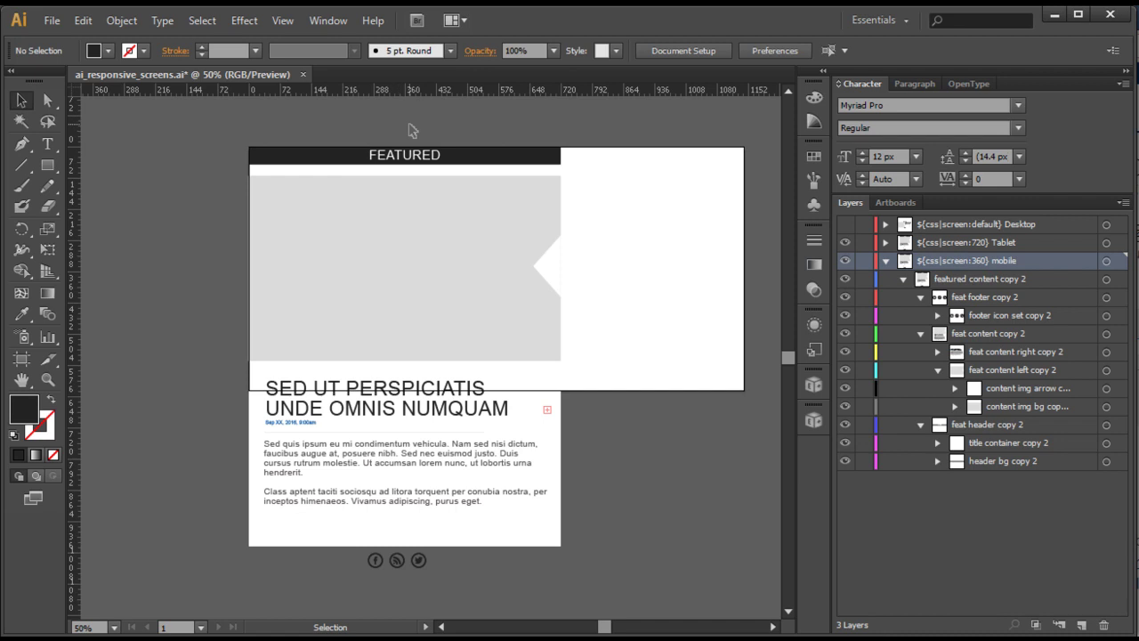
pyautogui.click(503, 157)
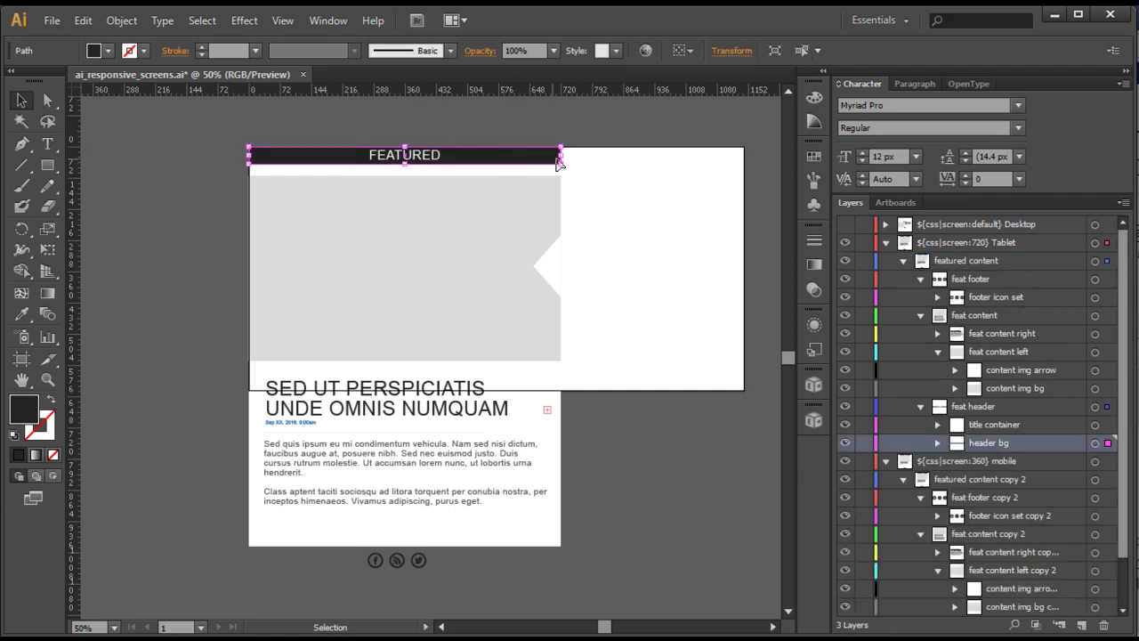
pyautogui.scroll(3, 381, 160)
pyautogui.scroll(-1, 557, 161)
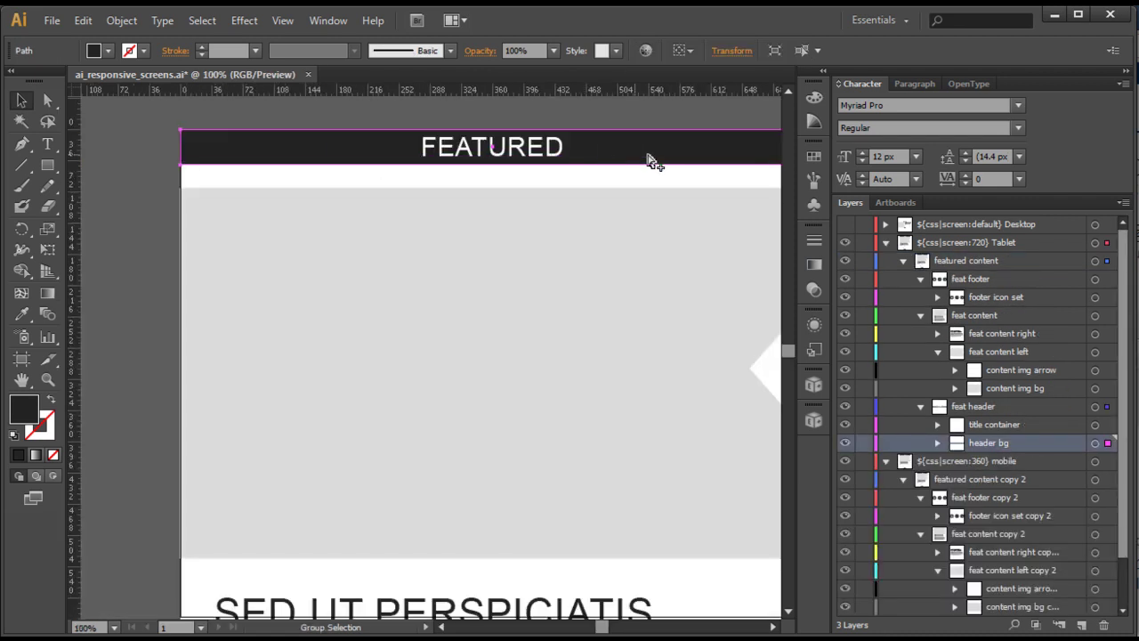
pyautogui.moveTo(604, 629); pyautogui.dragTo(607, 628)
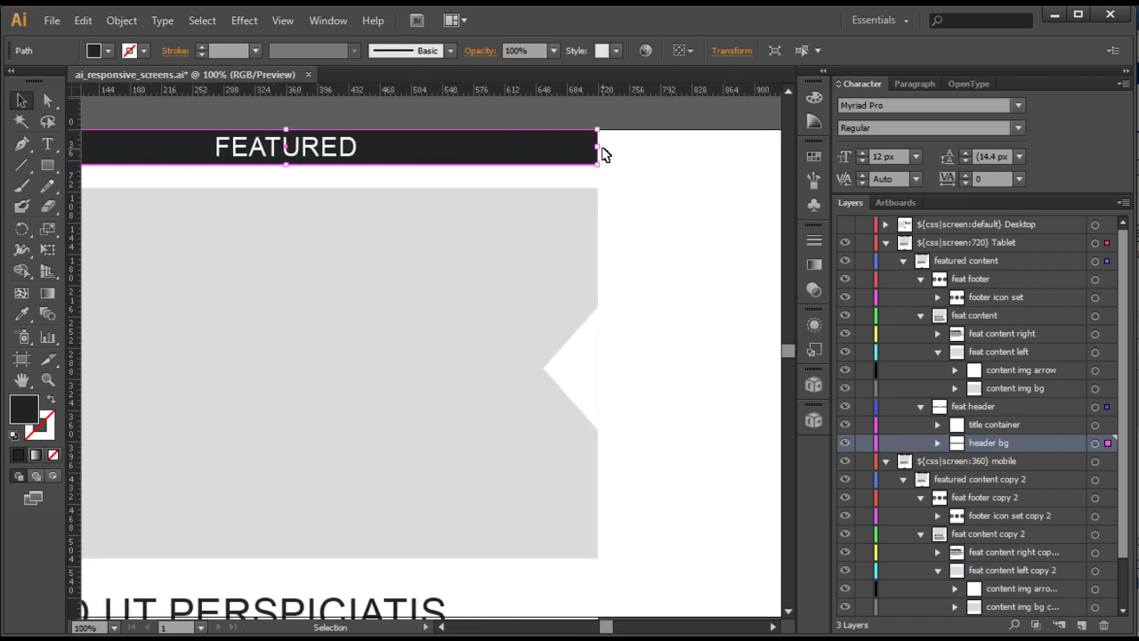
pyautogui.moveTo(599, 145); pyautogui.dragTo(285, 146)
pyautogui.hotkey('ctrl', 'z')
pyautogui.moveTo(606, 146); pyautogui.dragTo(287, 157)
pyautogui.click(382, 147)
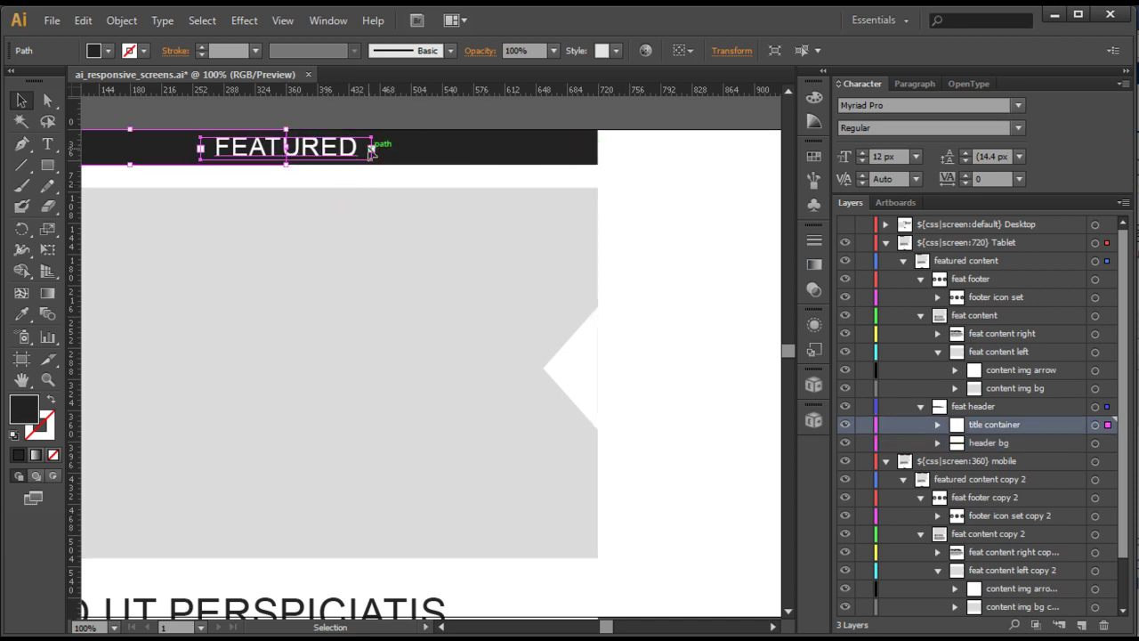
pyautogui.click(435, 158)
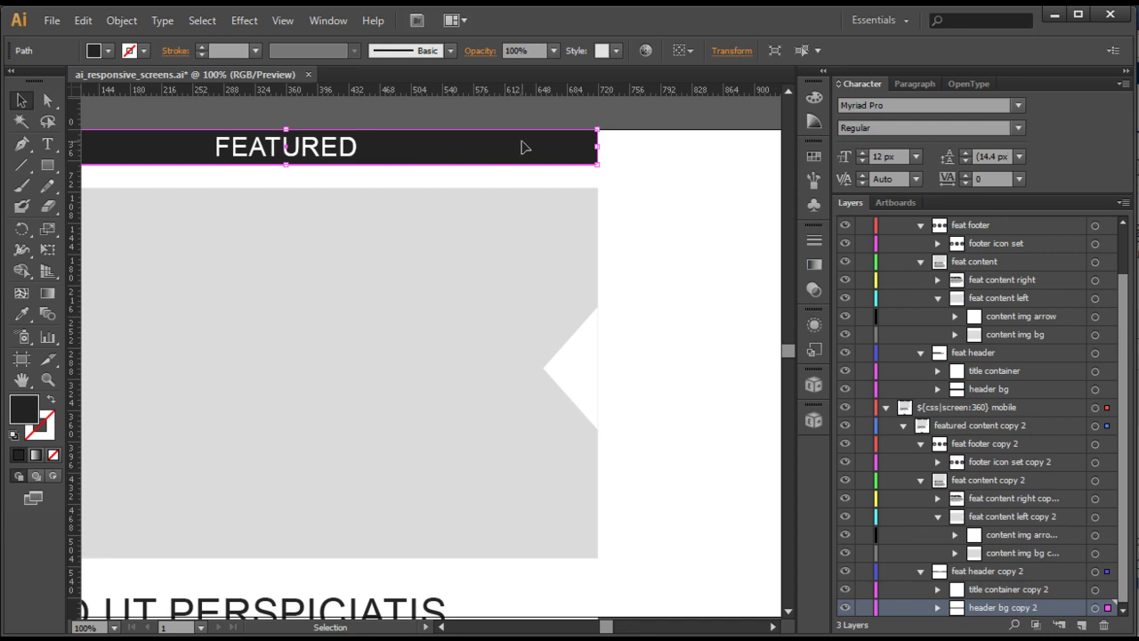
pyautogui.click(525, 147)
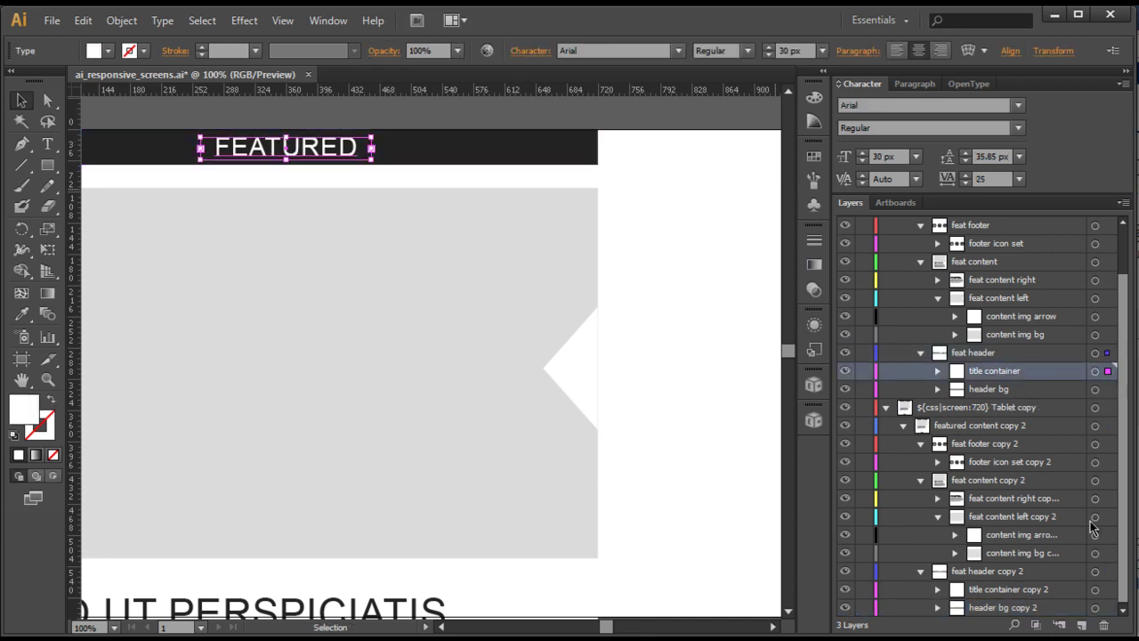
pyautogui.scroll(3, 1030, 370)
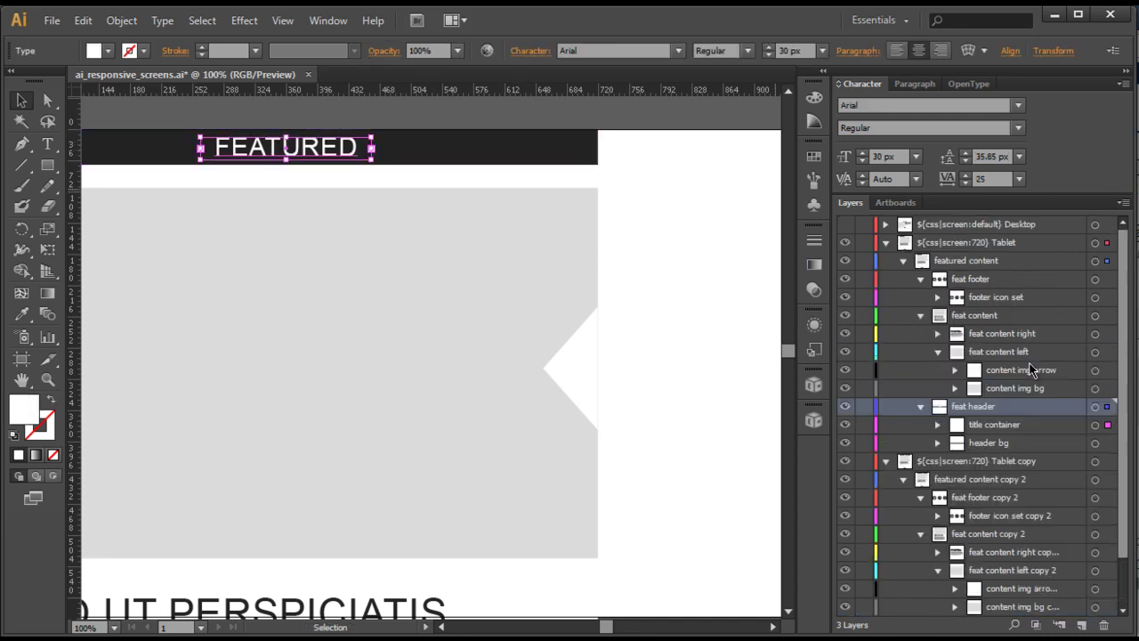
# Step: Hide the original ${css|screen:720} Tablet layer and pull the copied header background's right edge in to 360 px
pyautogui.click(885, 241)
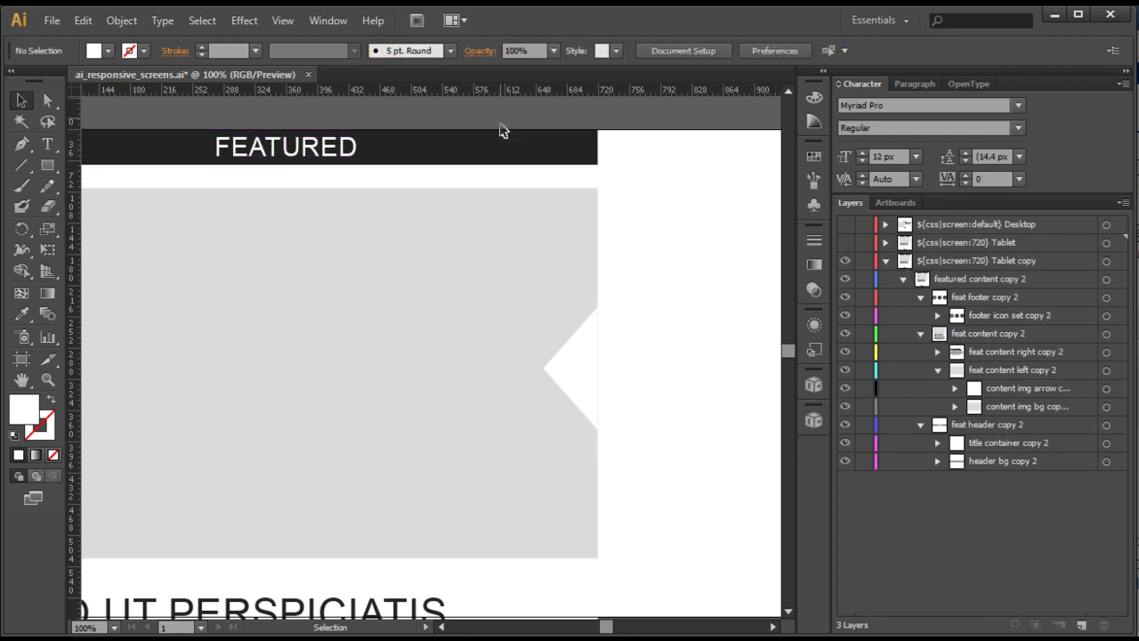
pyautogui.click(561, 145)
pyautogui.moveTo(598, 148); pyautogui.dragTo(293, 172)
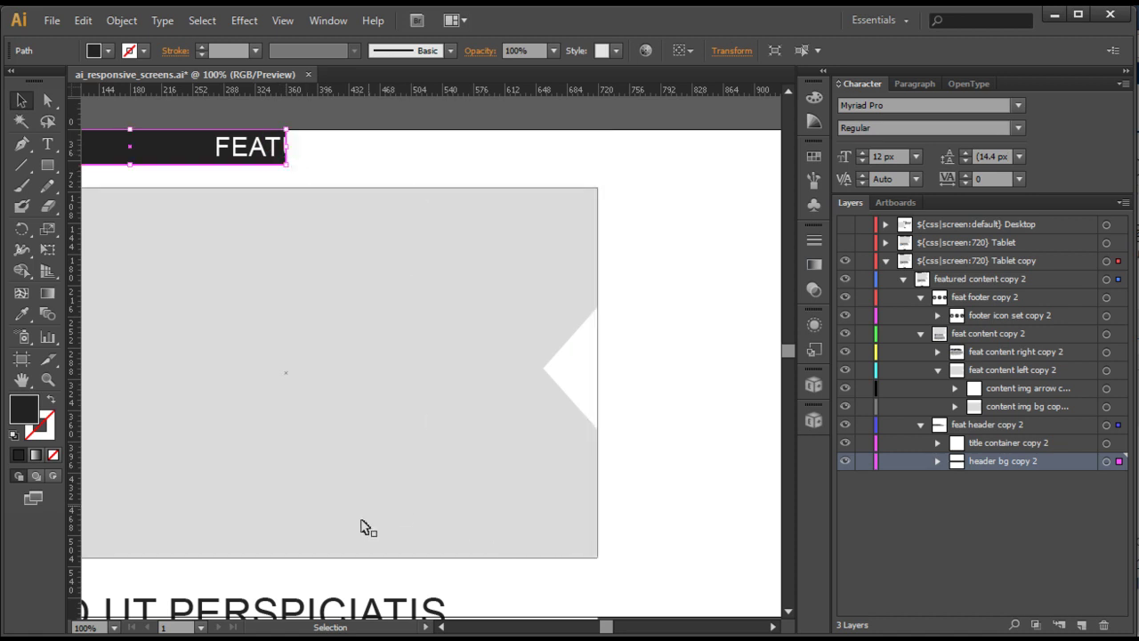
# Step: Move the copied FEATURED title to the horizontal centre of the 360 px header bar
pyautogui.keyDown('alt'); pyautogui.scroll(-1, 344, 474); pyautogui.keyUp('alt')
pyautogui.moveTo(607, 628); pyautogui.dragTo(604, 629)
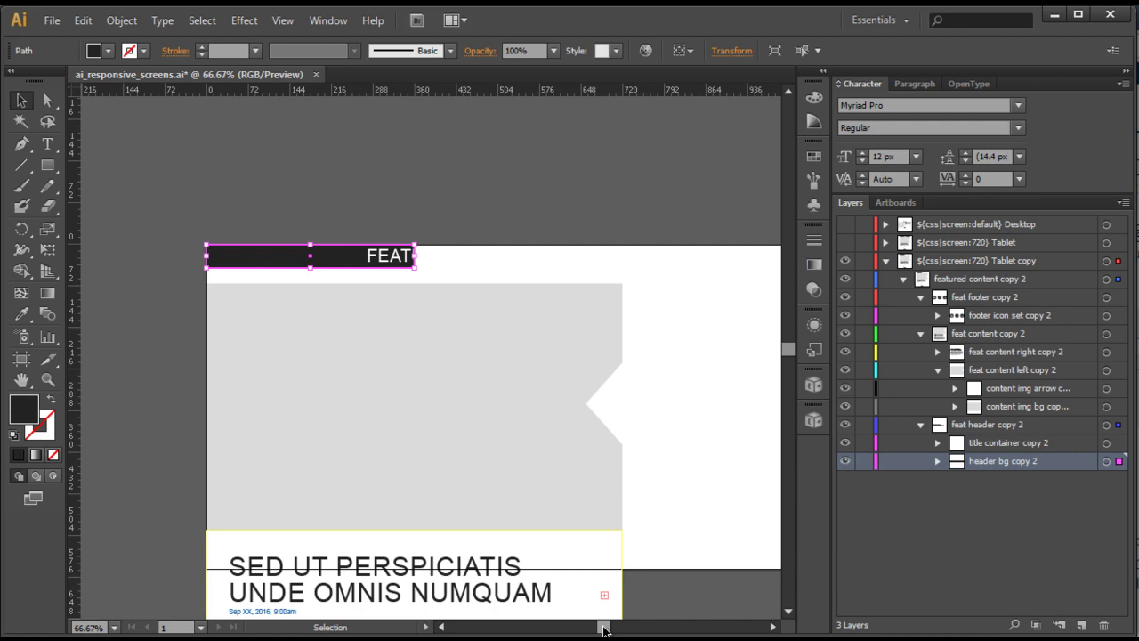
pyautogui.click(404, 263)
pyautogui.moveTo(395, 258); pyautogui.dragTo(288, 261)
pyautogui.hotkey('ctrl', 'shift', 'a')
pyautogui.press('a')
pyautogui.press('v')
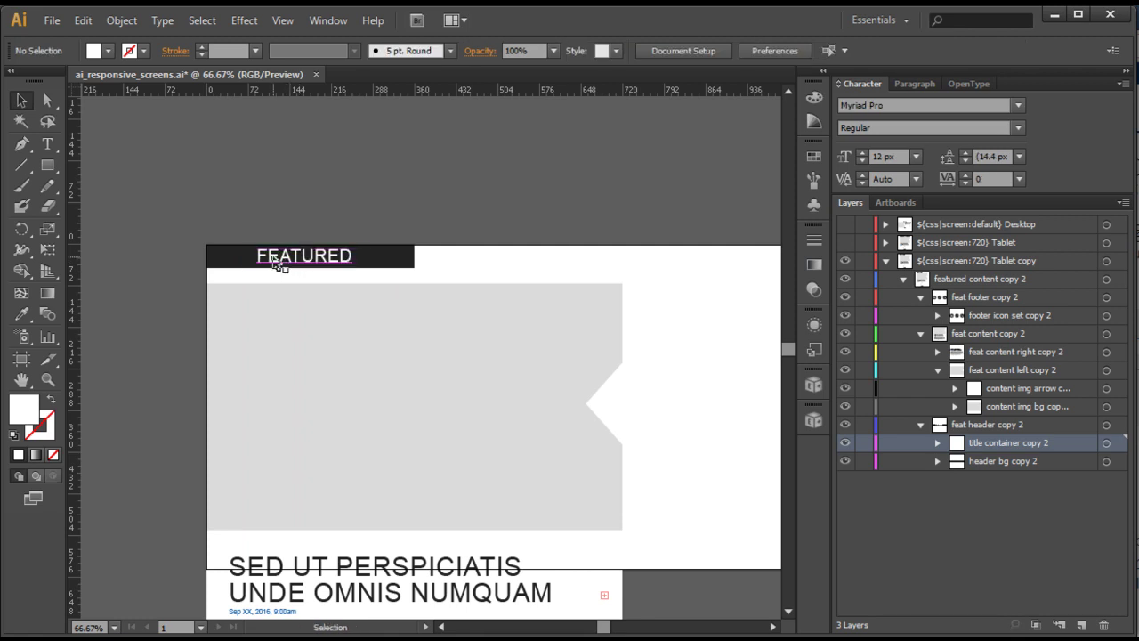
pyautogui.click(277, 258)
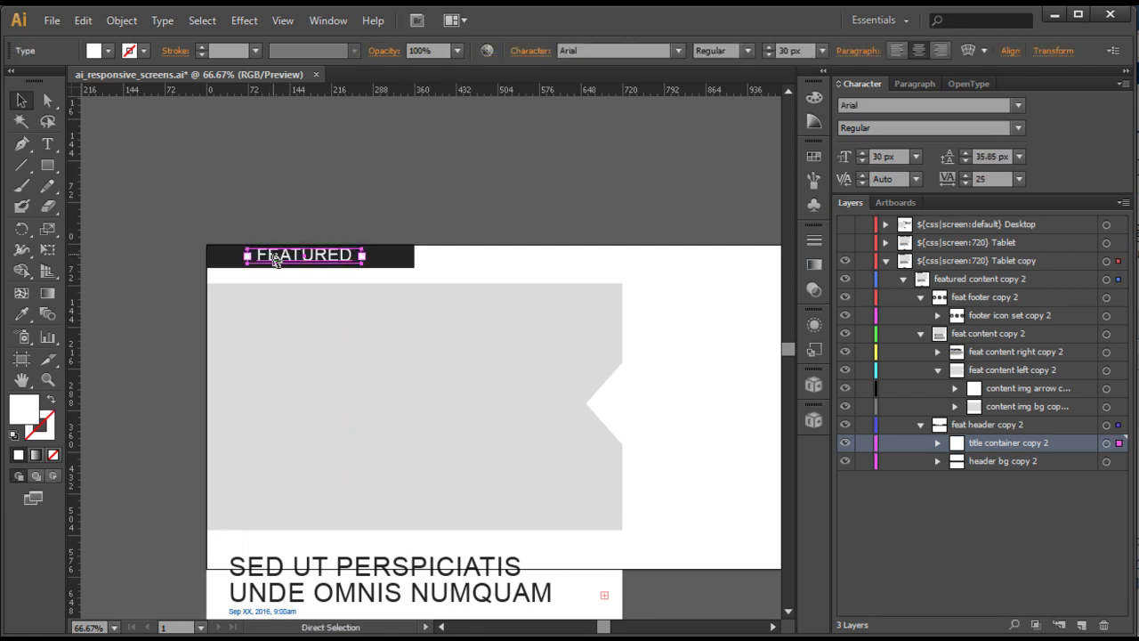
pyautogui.moveTo(274, 257); pyautogui.dragTo(285, 258)
pyautogui.click(365, 214)
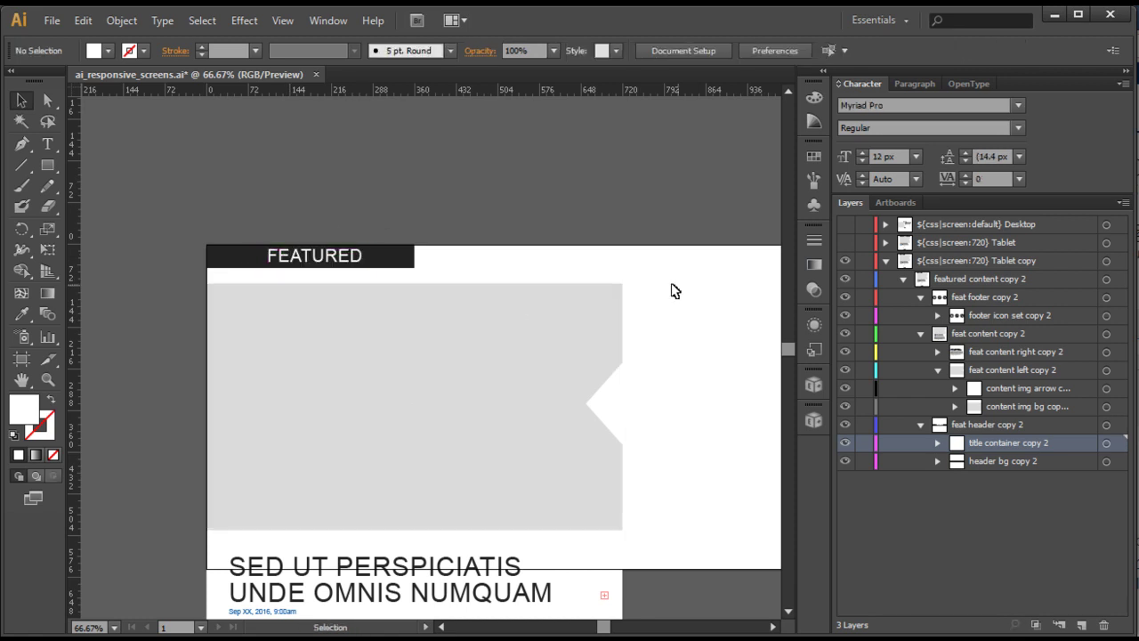
# Step: Narrow the copied grey image background to 360 px and move the white arrow to its right edge
pyautogui.click(498, 361)
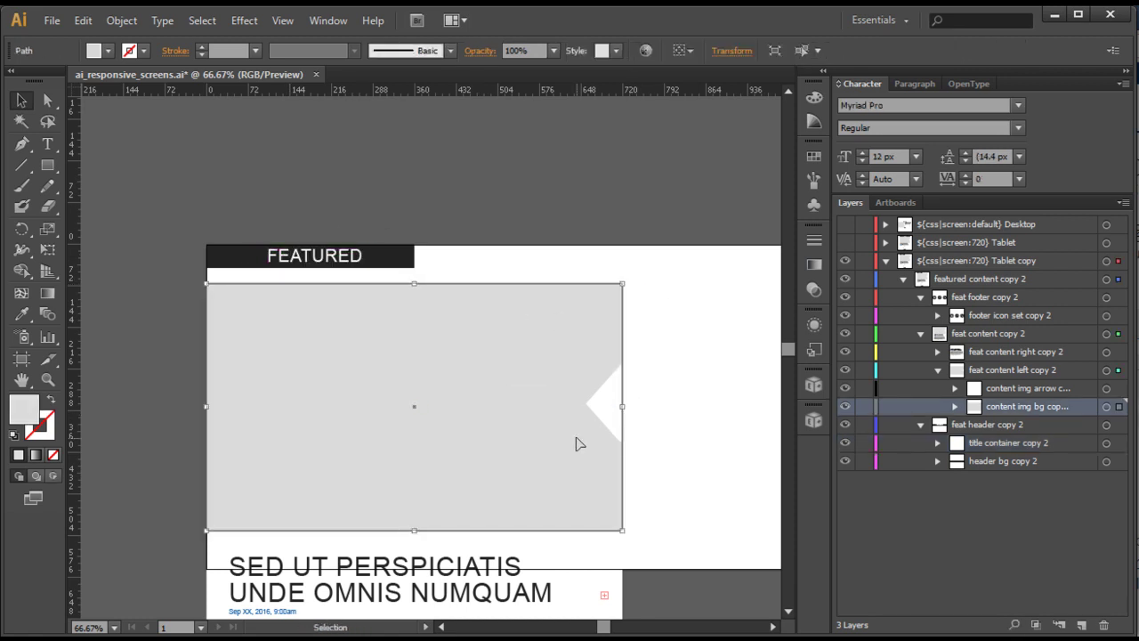
pyautogui.moveTo(622, 406); pyautogui.dragTo(409, 403)
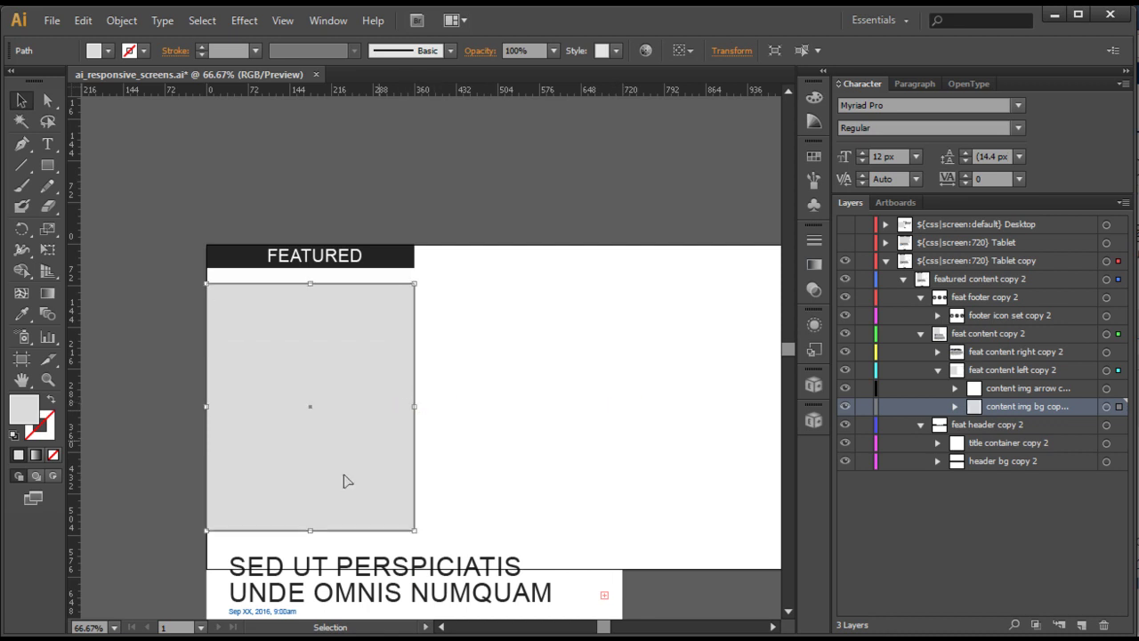
pyautogui.click(595, 409)
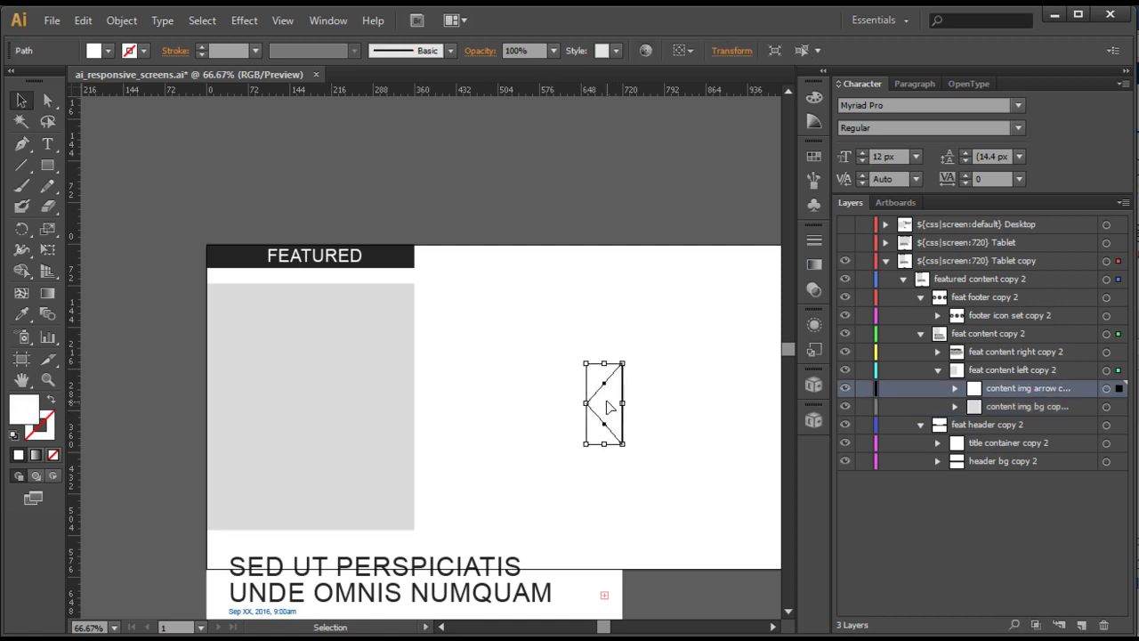
pyautogui.moveTo(605, 408); pyautogui.dragTo(399, 413)
# Step: Shorten the grey image background from its bottom edge and move the arrow up to its vertical middle
pyautogui.click(309, 523)
pyautogui.moveTo(311, 531); pyautogui.dragTo(310, 443)
pyautogui.moveTo(402, 398)
pyautogui.mouseDown()
pyautogui.moveTo(396, 405)
pyautogui.moveTo(395, 363)
pyautogui.moveTo(397, 378)
pyautogui.mouseUp()
pyautogui.click(544, 382)
# Step: Move the heading, date, divider, body text and their white background up together to sit directly below the grey image
pyautogui.scroll(-4, 579, 540)
pyautogui.click(496, 481)
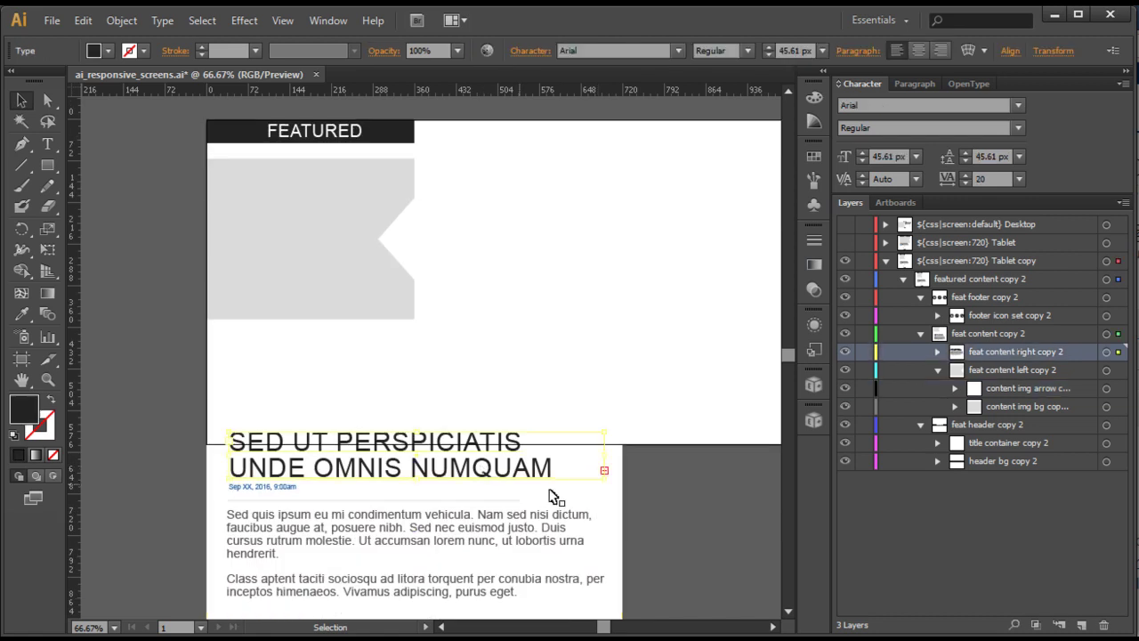
pyautogui.scroll(-4, 569, 498)
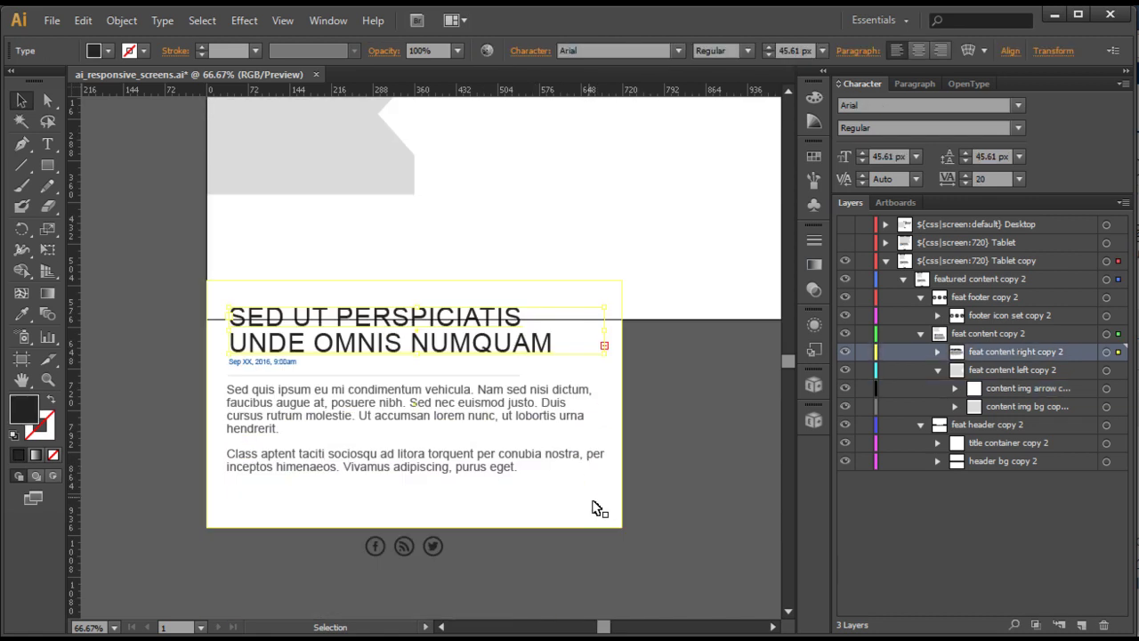
pyautogui.click(674, 555)
pyautogui.moveTo(676, 507); pyautogui.dragTo(168, 253)
pyautogui.moveTo(286, 406); pyautogui.dragTo(286, 327)
pyautogui.click(128, 293)
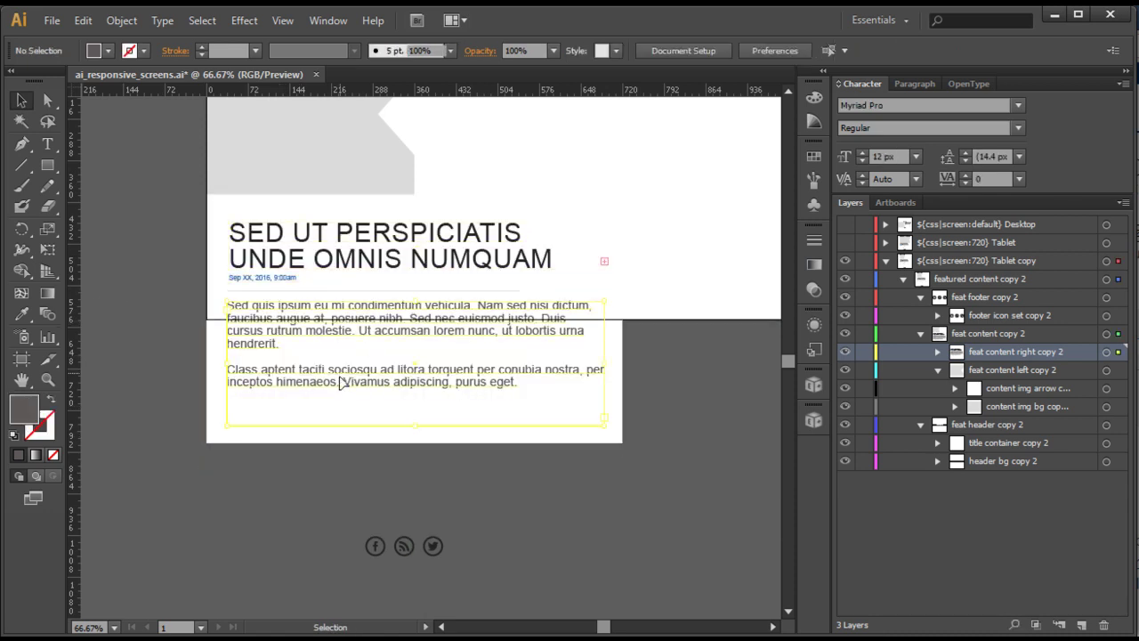
# Step: Shift the body text down slightly and resize the white background behind it to 360 px wide with a lower bottom edge
pyautogui.click(372, 385)
pyautogui.moveTo(371, 384); pyautogui.dragTo(374, 395)
pyautogui.click(622, 429)
pyautogui.moveTo(415, 443); pyautogui.dragTo(414, 507)
pyautogui.moveTo(619, 352); pyautogui.dragTo(415, 347)
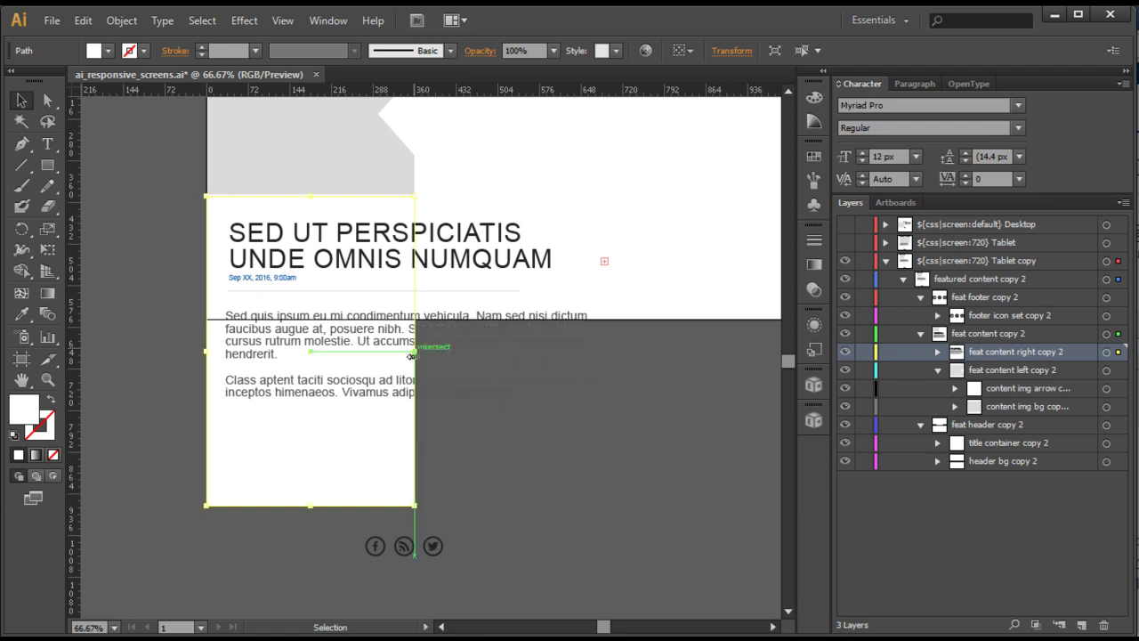
# Step: Shift the body text down a little and resize its text frame to a narrower, taller box inside the 360 px background
pyautogui.click(359, 394)
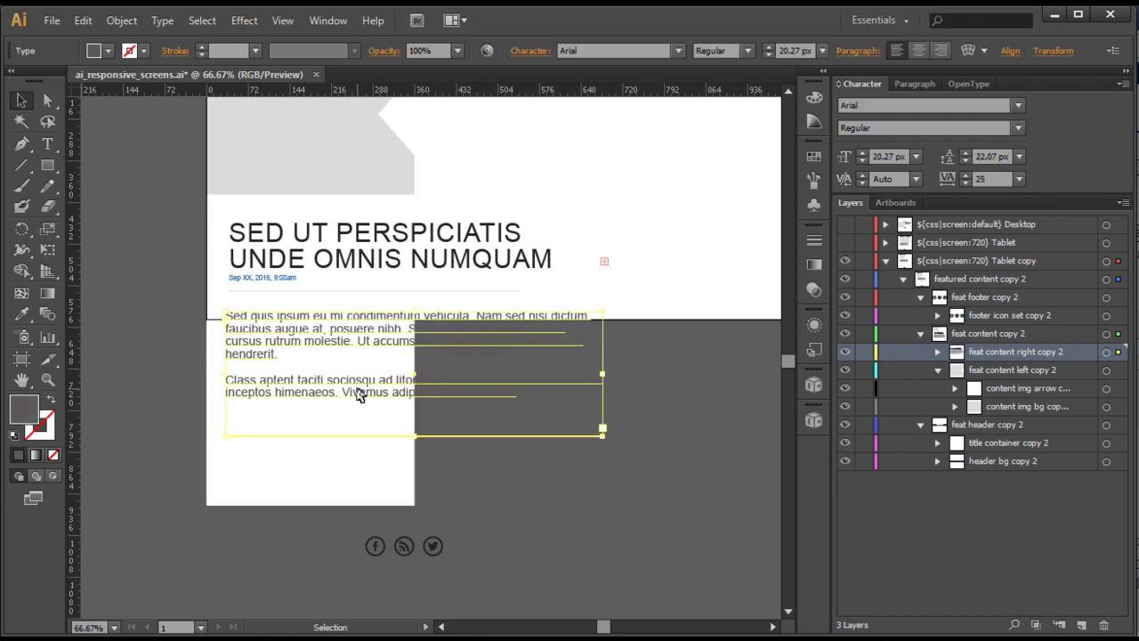
pyautogui.moveTo(359, 398); pyautogui.dragTo(361, 405)
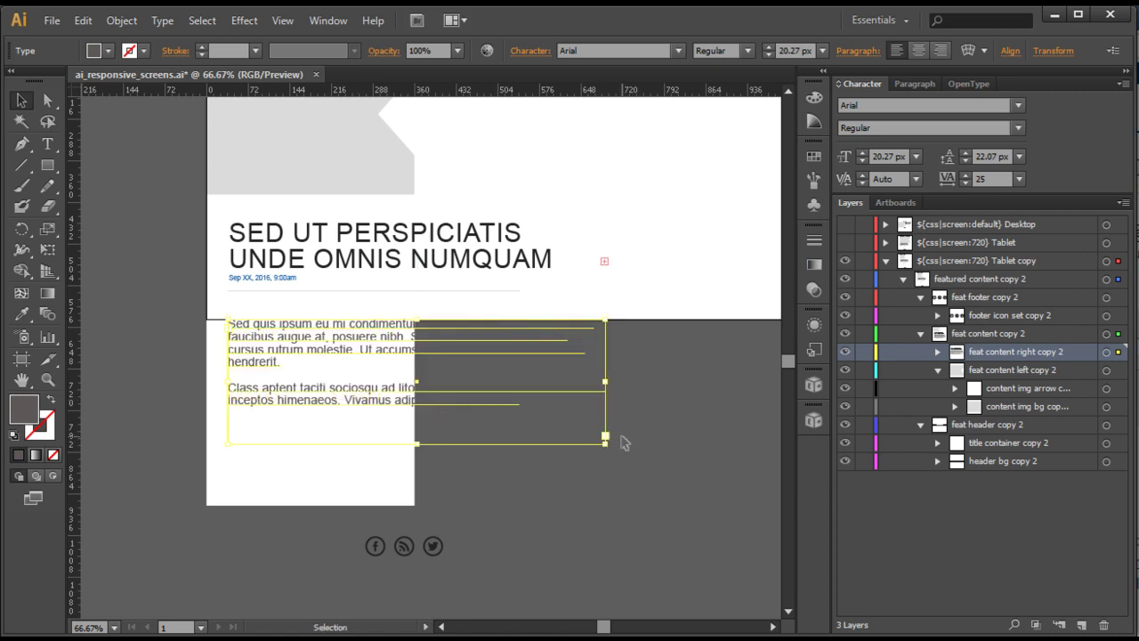
pyautogui.moveTo(606, 438); pyautogui.dragTo(397, 481)
pyautogui.moveTo(396, 480); pyautogui.dragTo(394, 476)
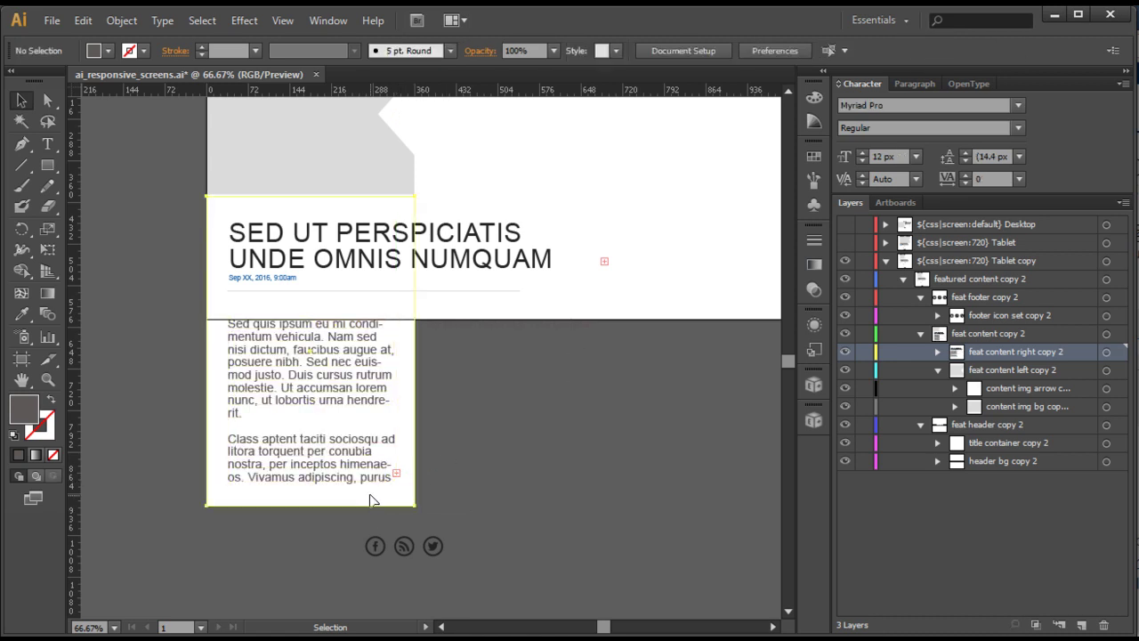
# Step: Lower the white background's bottom edge and enlarge the body text frame so the whole paragraph fits
pyautogui.click(379, 498)
pyautogui.scroll(-2, 383, 503)
pyautogui.moveTo(309, 412); pyautogui.dragTo(309, 454)
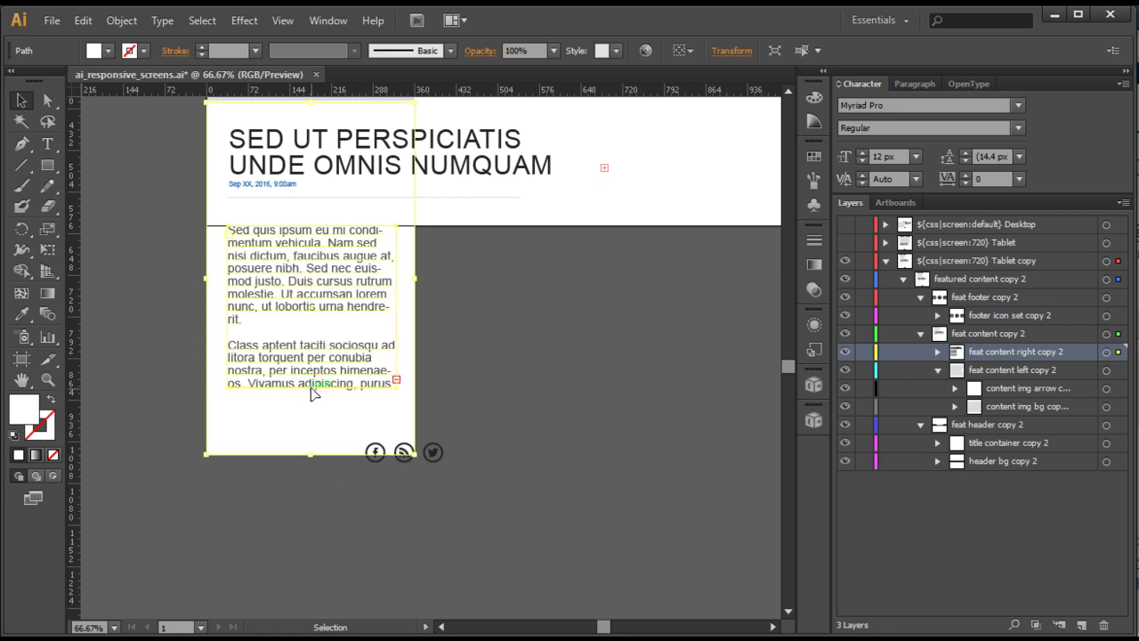
pyautogui.press('t')
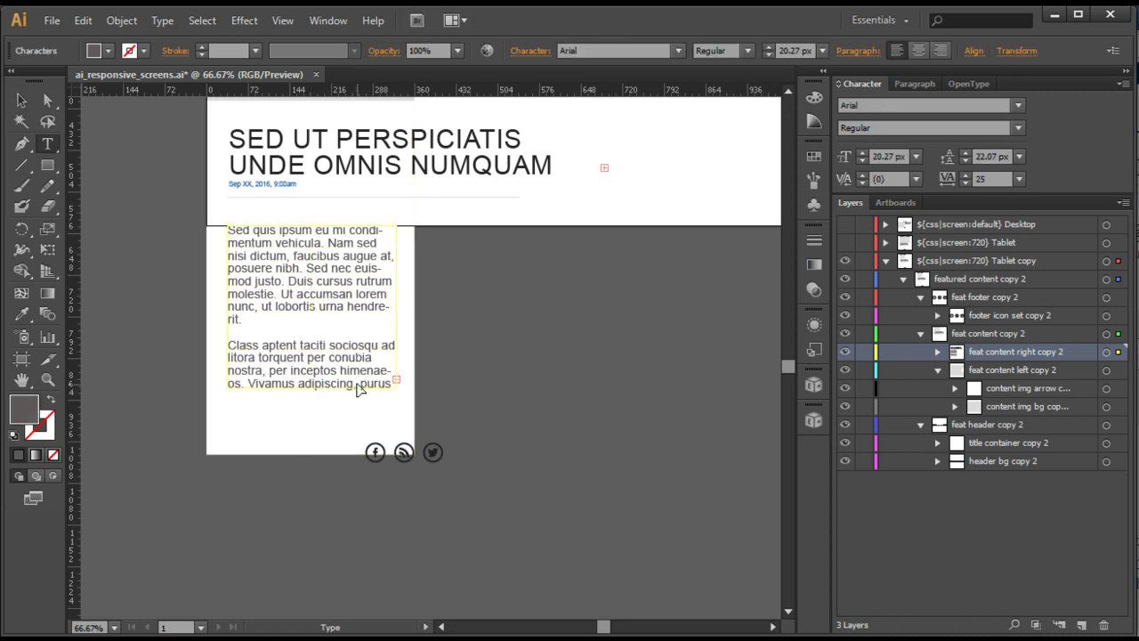
pyautogui.press('Escape')
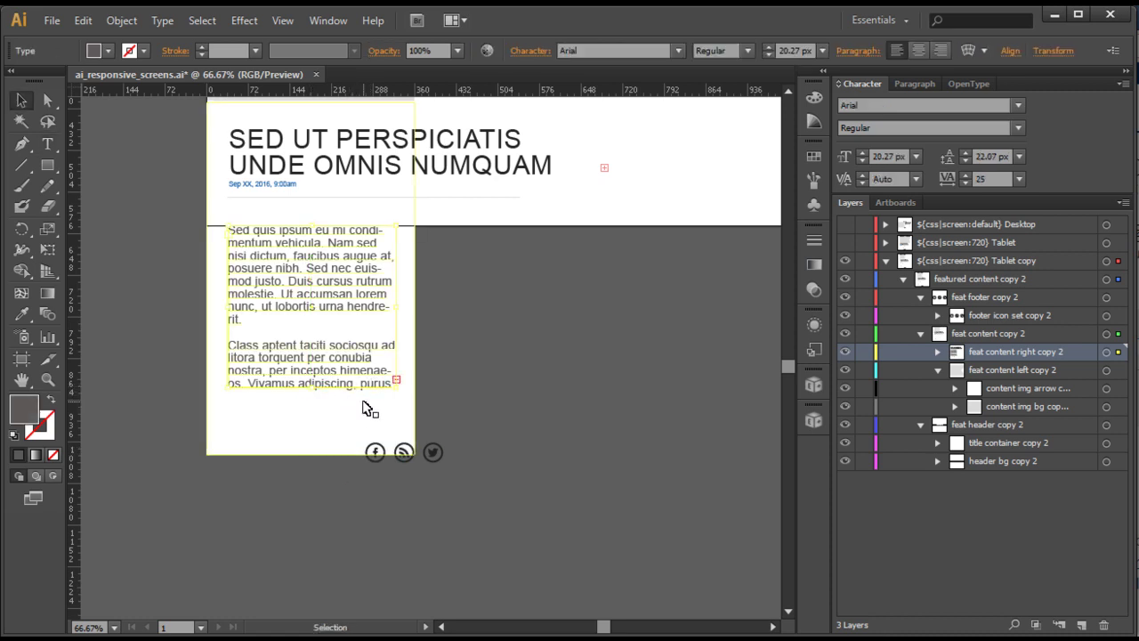
pyautogui.moveTo(394, 386); pyautogui.dragTo(415, 419)
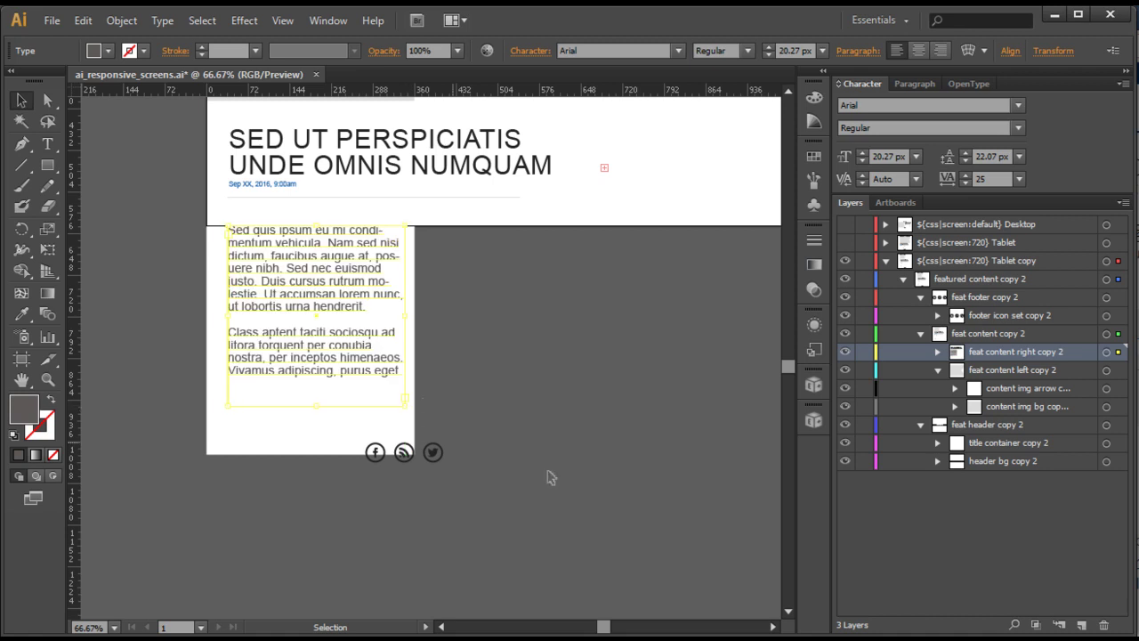
pyautogui.click(517, 483)
# Step: Centre the social icons below the 360 px column, shorten the white background from its bottom edge and close the gap to the icons
pyautogui.click(377, 452)
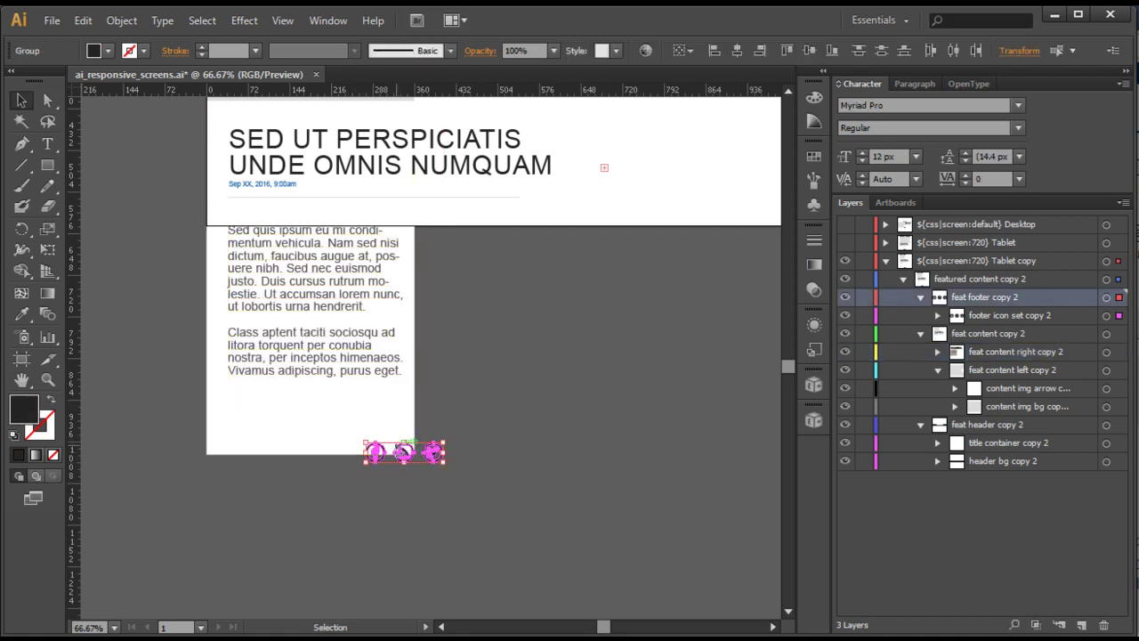
pyautogui.moveTo(406, 454); pyautogui.dragTo(319, 461)
pyautogui.click(319, 455)
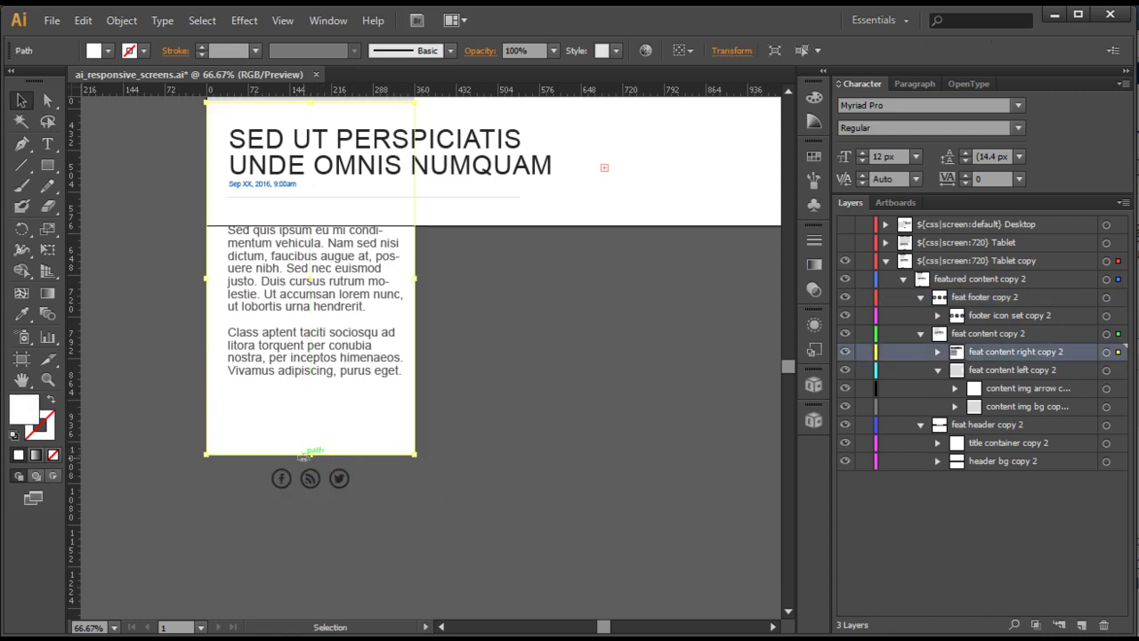
pyautogui.moveTo(308, 457); pyautogui.dragTo(315, 425)
pyautogui.click(311, 400)
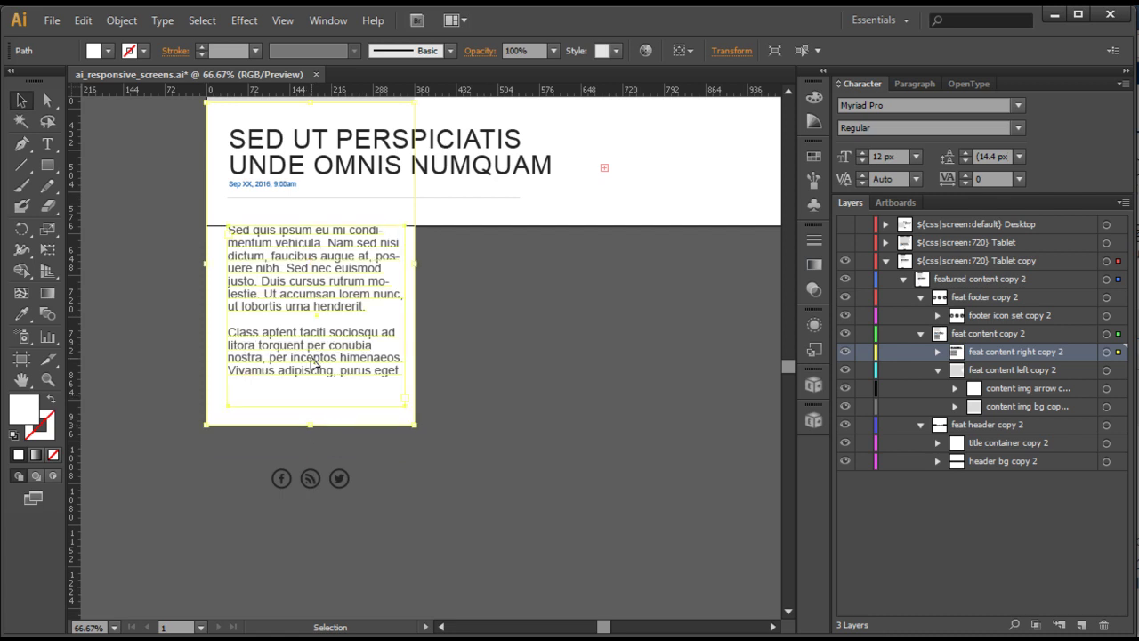
pyautogui.moveTo(339, 478); pyautogui.dragTo(338, 439)
pyautogui.click(497, 417)
# Step: Lower the divider line under the date to just above the body text and shorten it from its right end to fit the column
pyautogui.scroll(3, 513, 445)
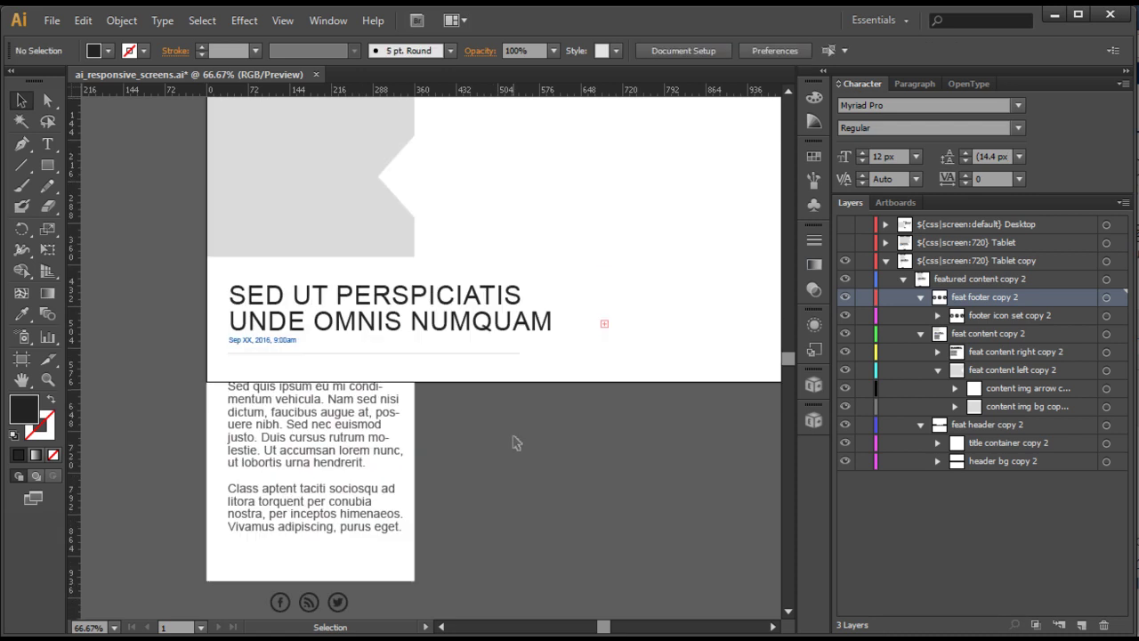
pyautogui.click(324, 358)
pyautogui.moveTo(324, 358); pyautogui.dragTo(322, 379)
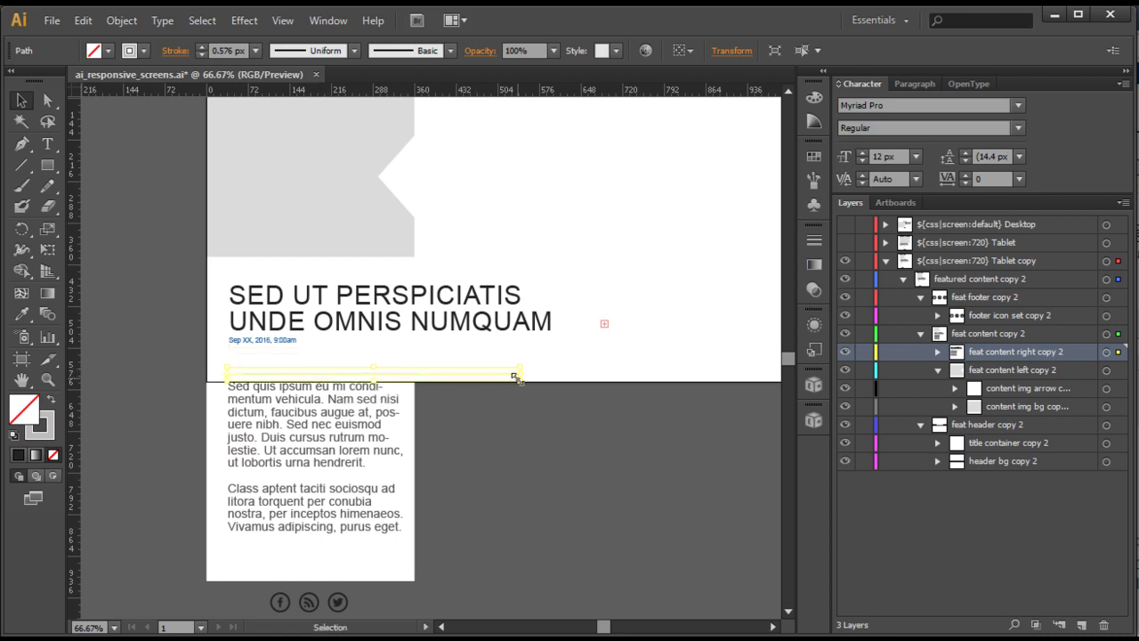
pyautogui.moveTo(520, 371); pyautogui.dragTo(394, 371)
pyautogui.hotkey('shift', 'Up')
pyautogui.hotkey('shift', 'Up')
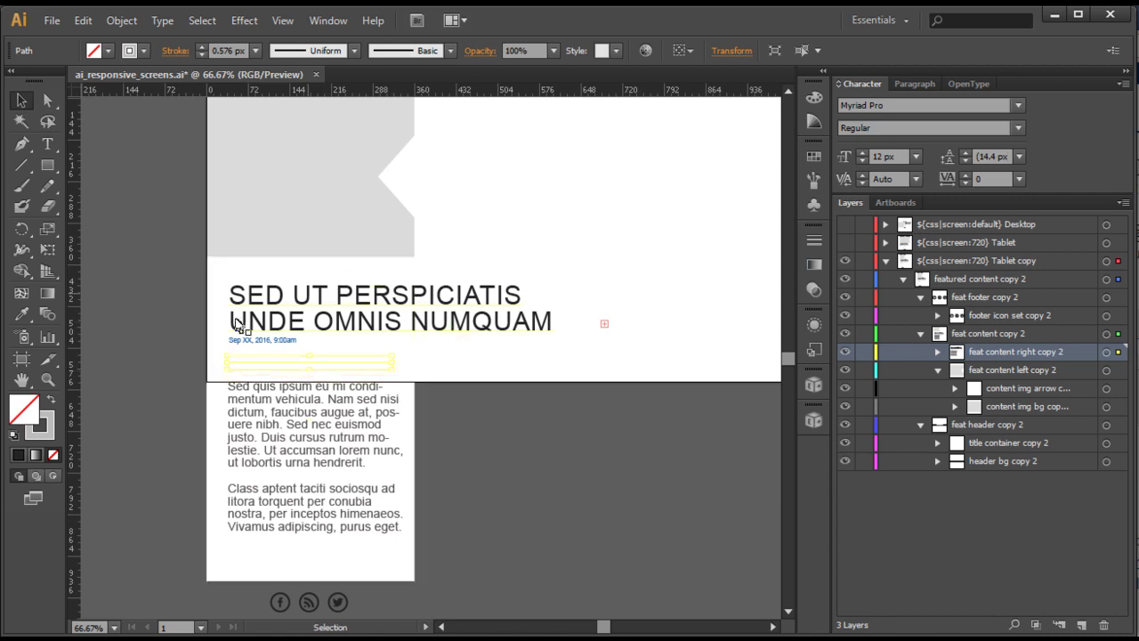
# Step: Move the date line down to sit just above the divider line
pyautogui.click(260, 341)
pyautogui.moveTo(276, 349); pyautogui.dragTo(272, 366)
pyautogui.hotkey('shift', 'Up')
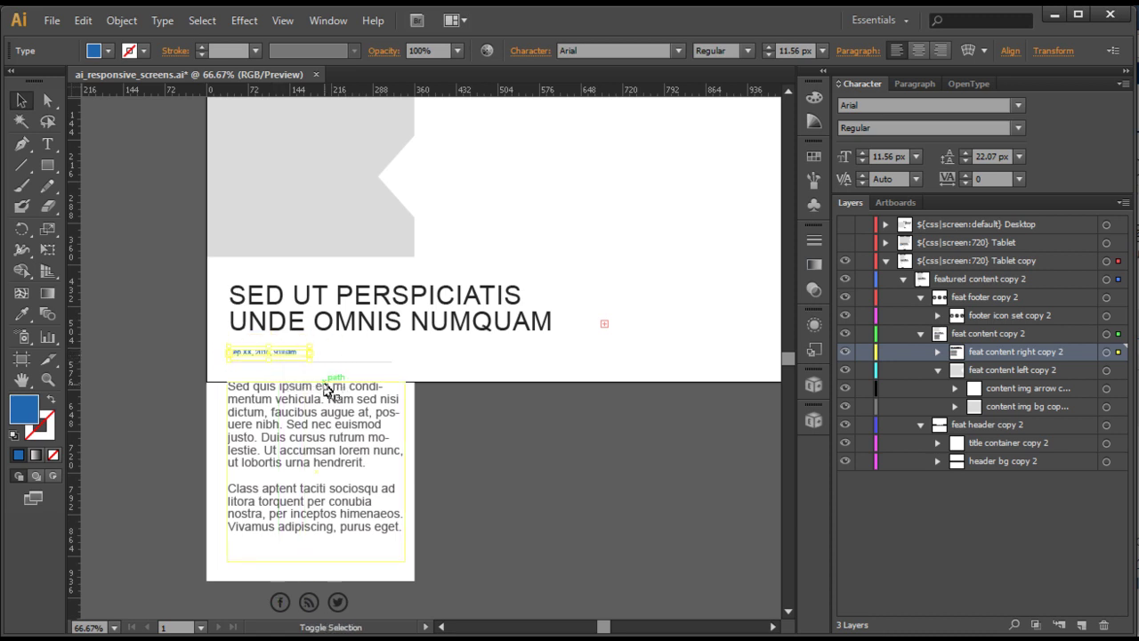
# Step: Resize the heading's text frame so that its right edge falls within the 360 px column
pyautogui.click(521, 321)
pyautogui.press('t')
pyautogui.press('v')
pyautogui.moveTo(604, 323); pyautogui.dragTo(405, 341)
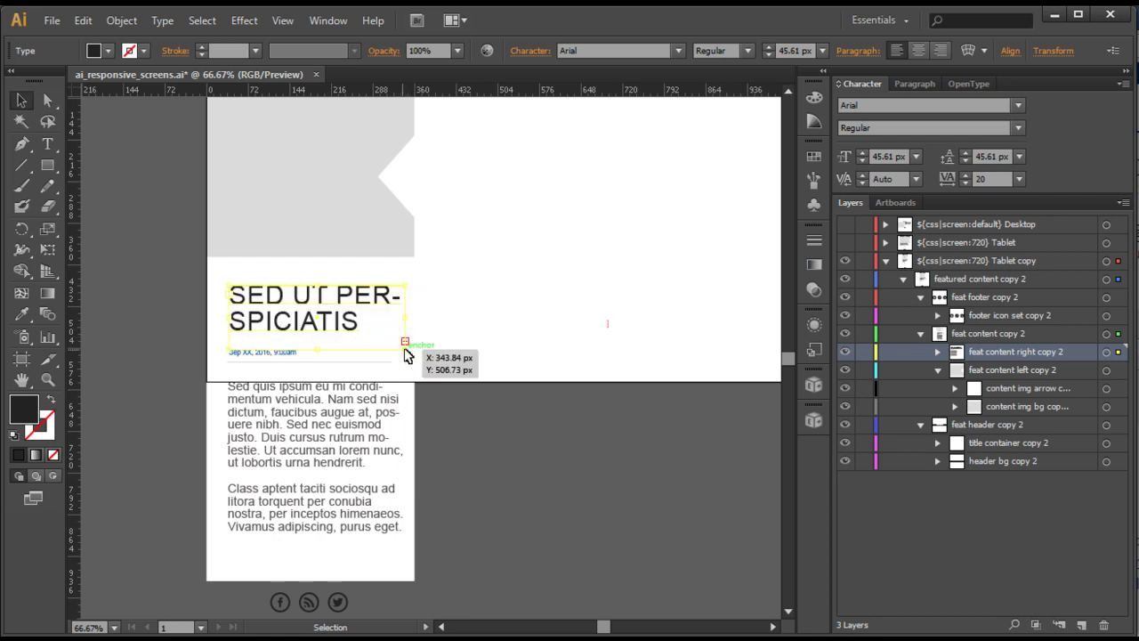
pyautogui.click(491, 527)
pyautogui.scroll(-5, 463, 569)
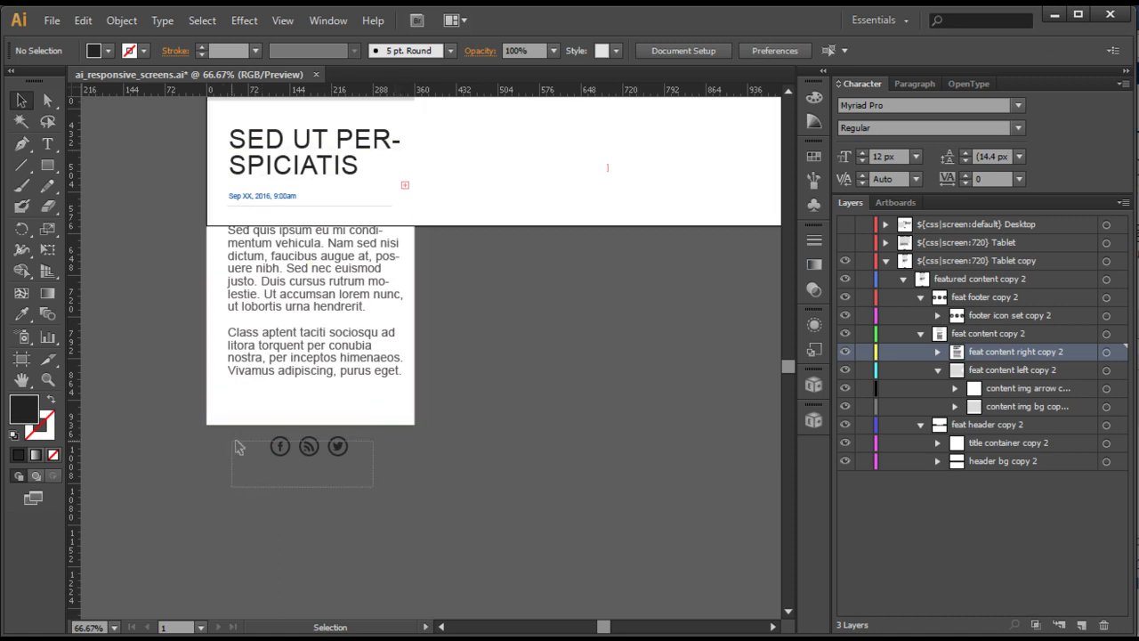
pyautogui.moveTo(238, 429); pyautogui.dragTo(277, 479)
pyautogui.scroll(2, 631, 435)
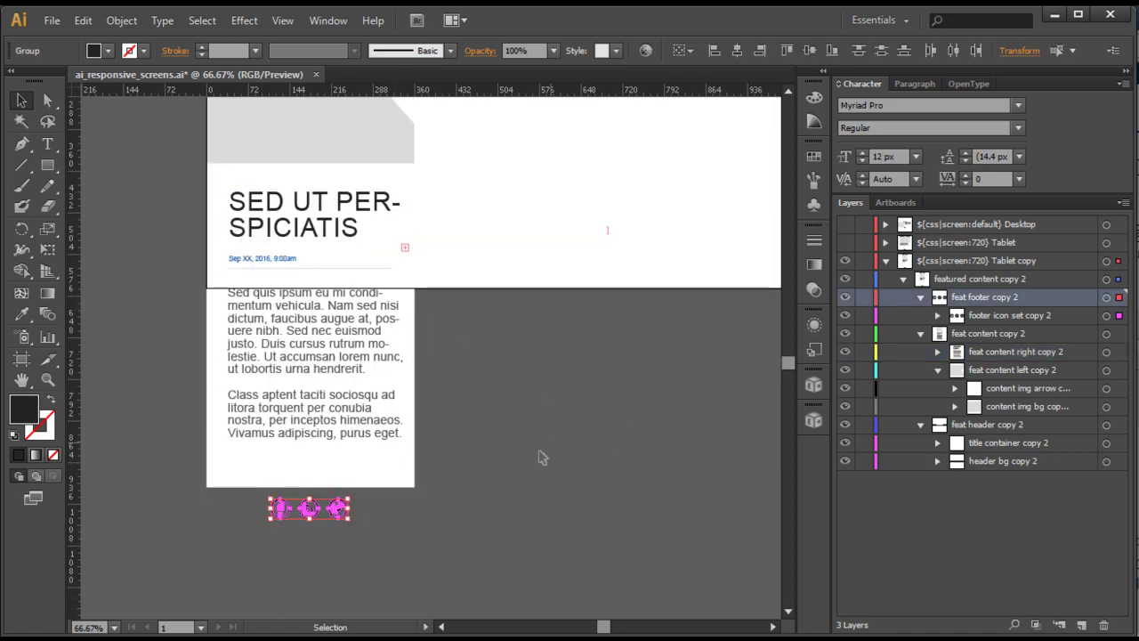
# Step: Set the heading's font size to 30 px and extend its text frame downwards to make room for a third line
pyautogui.click(318, 233)
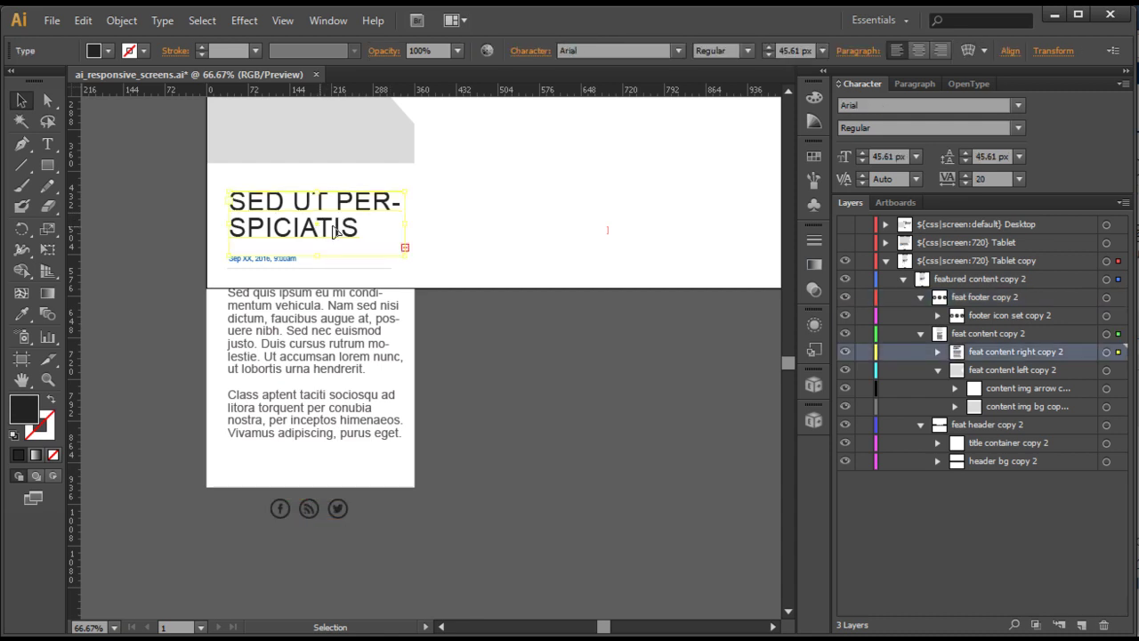
pyautogui.click(795, 51)
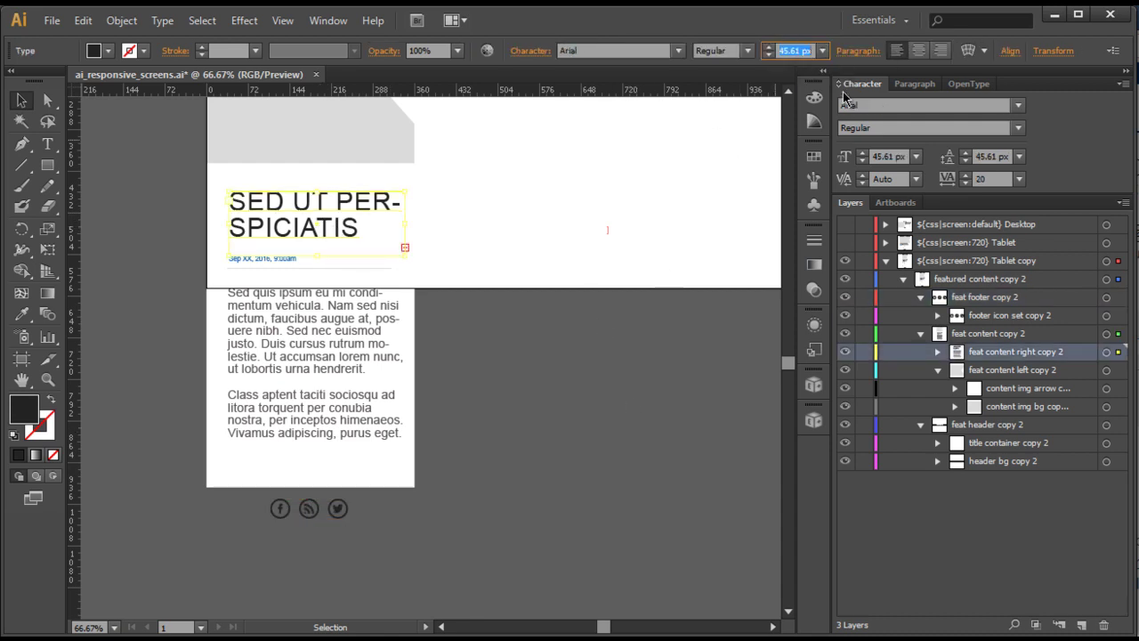
pyautogui.write('30')
pyautogui.press('Return')
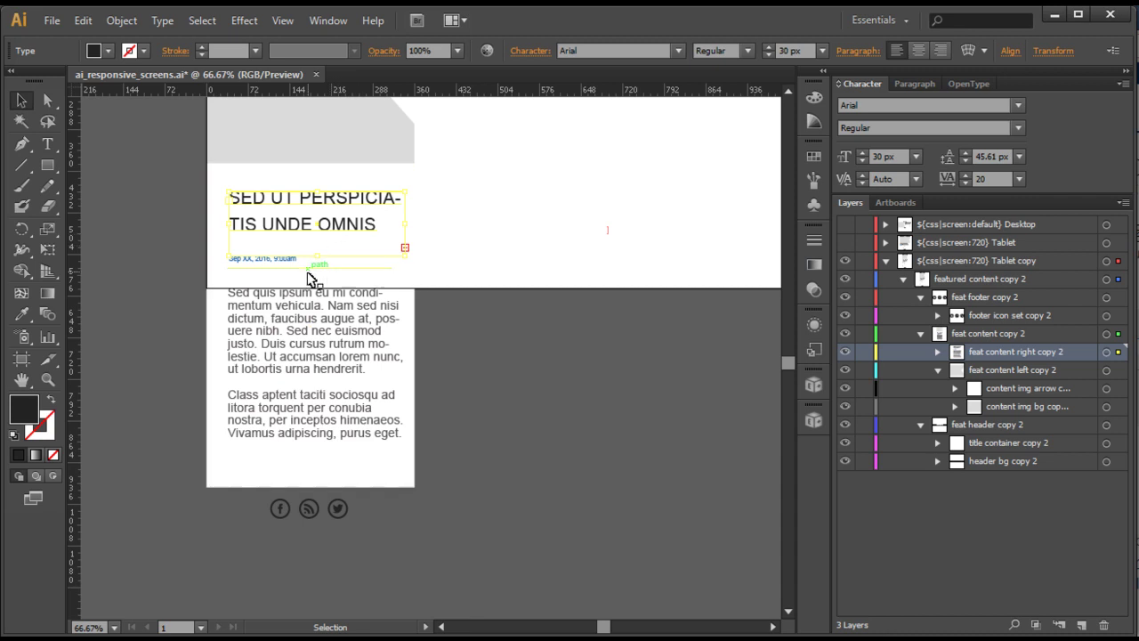
pyautogui.moveTo(312, 258); pyautogui.dragTo(309, 257)
pyautogui.moveTo(405, 247); pyautogui.dragTo(406, 272)
pyautogui.click(437, 365)
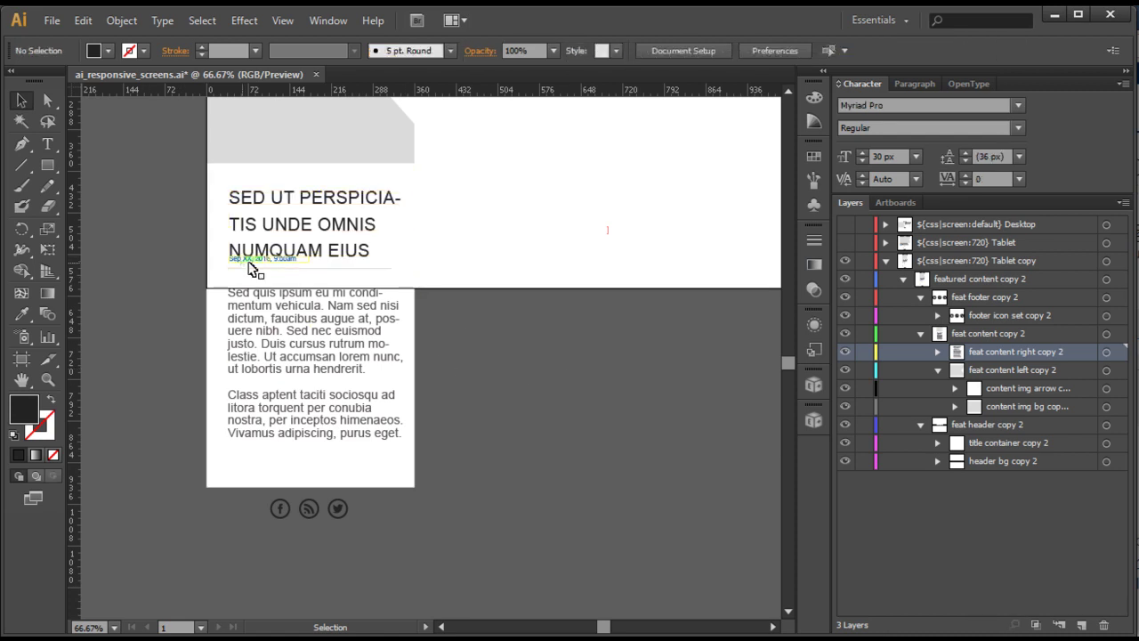
pyautogui.click(274, 263)
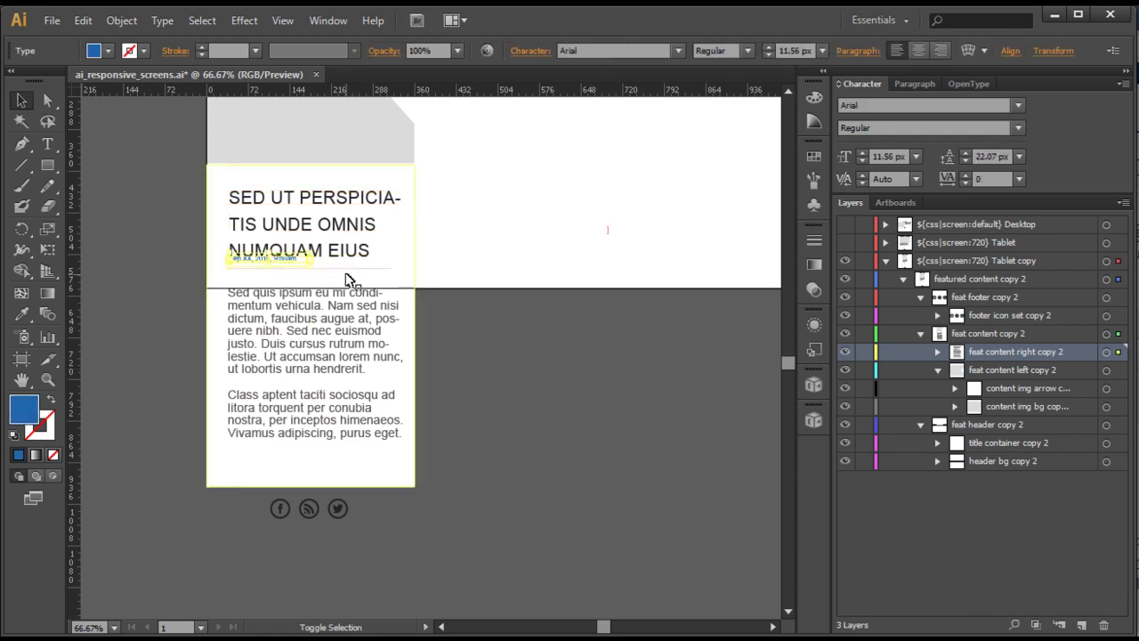
pyautogui.keyDown('shift'); pyautogui.click(347, 273); pyautogui.keyUp('shift')
pyautogui.hotkey('shift', 'Down')
pyautogui.hotkey('ctrl', 'z')
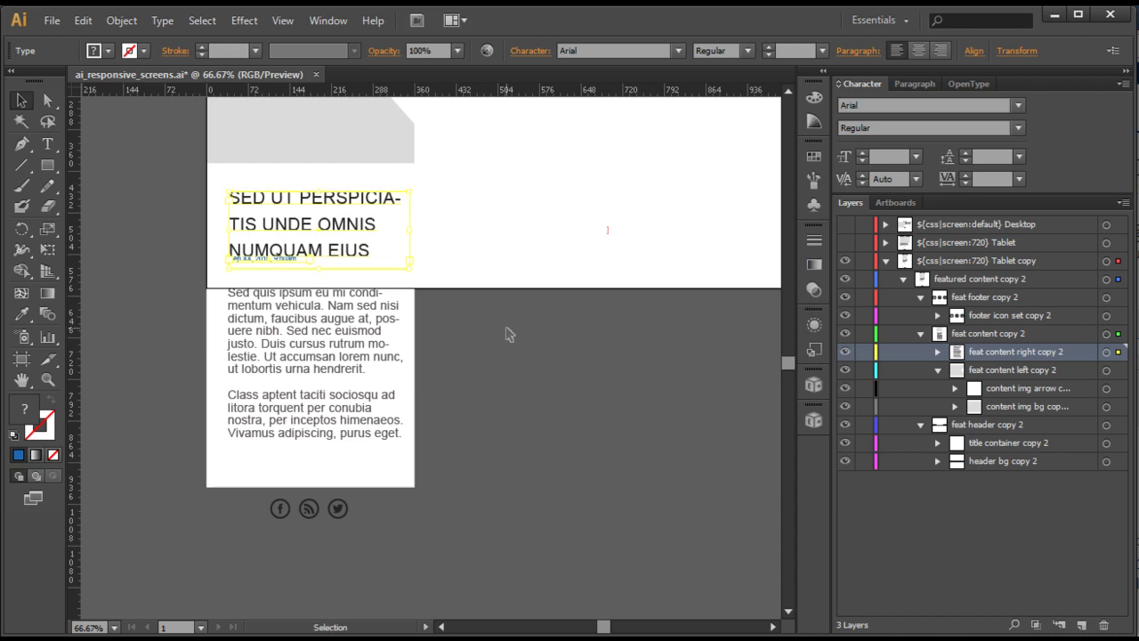
# Step: Move the date line down slightly and the heading up slightly so that they no longer overlap
pyautogui.keyDown('shift'); pyautogui.click(333, 224); pyautogui.keyUp('shift')
pyautogui.hotkey('shift', 'Down')
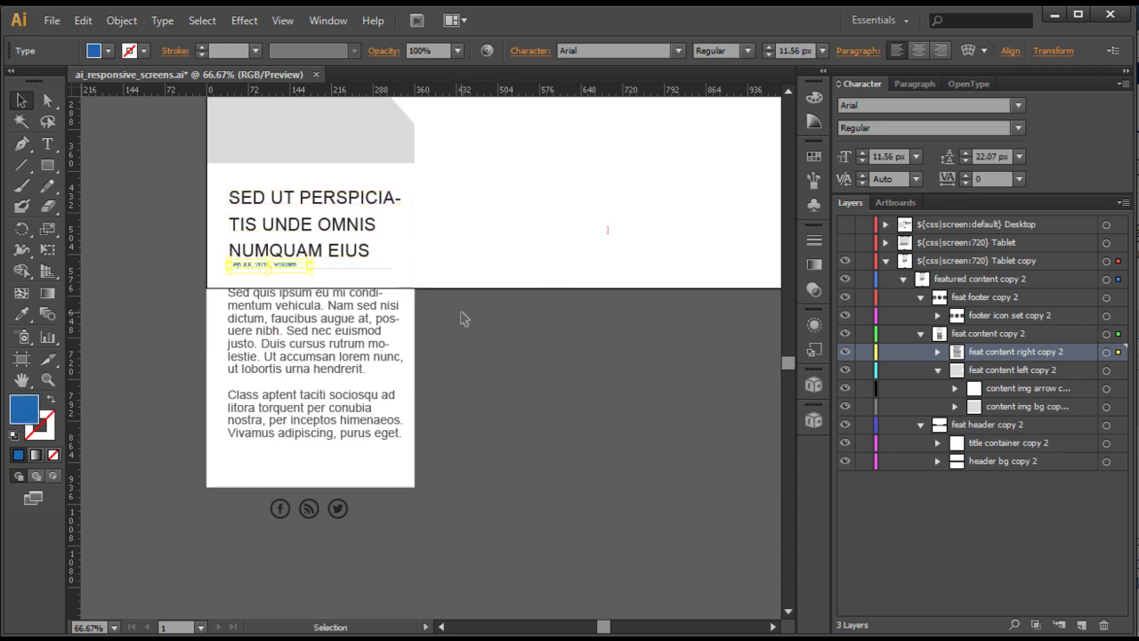
pyautogui.click(395, 270)
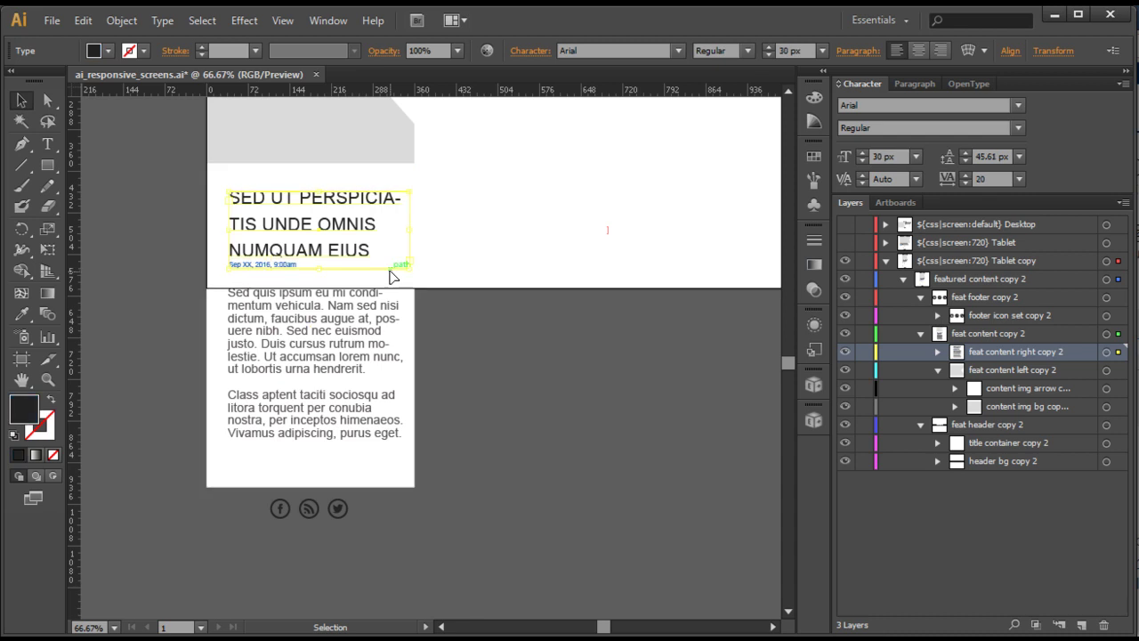
pyautogui.moveTo(348, 226); pyautogui.dragTo(357, 220)
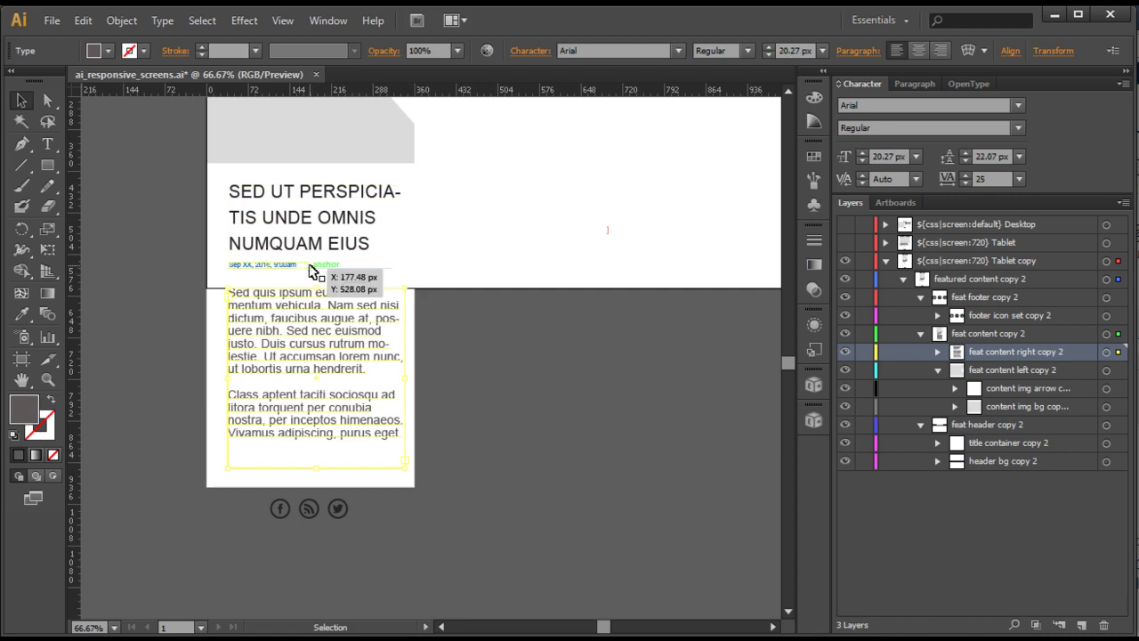
# Step: Nudge the divider line down to leave more space beneath the date
pyautogui.click(331, 268)
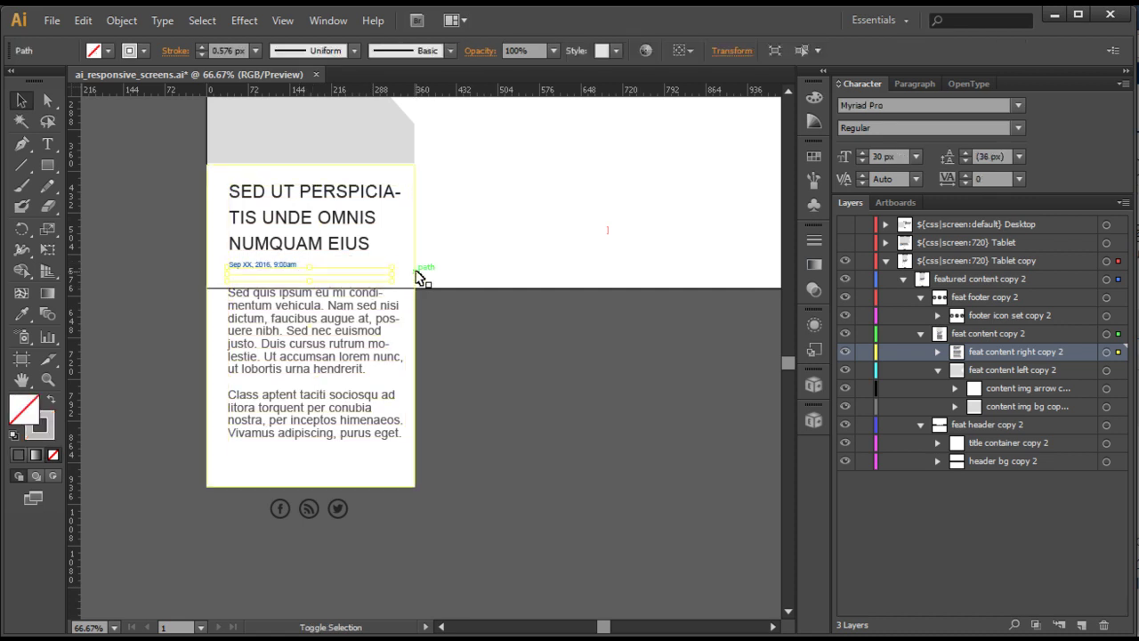
pyautogui.press('Down')
pyautogui.press('Down')
pyautogui.press('Down')
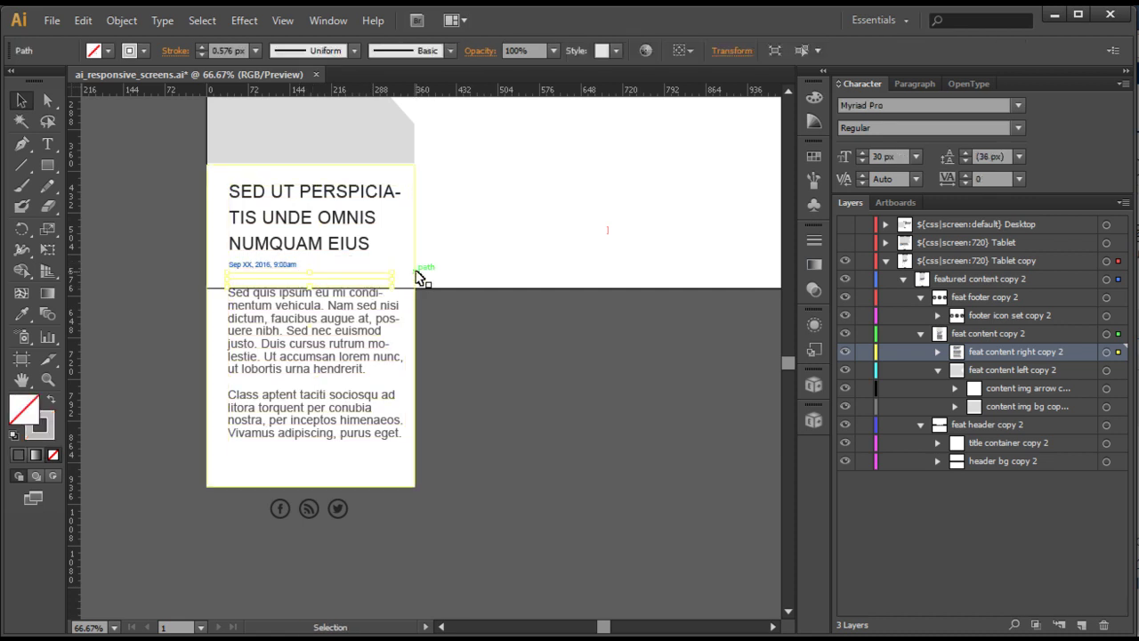
pyautogui.click(658, 317)
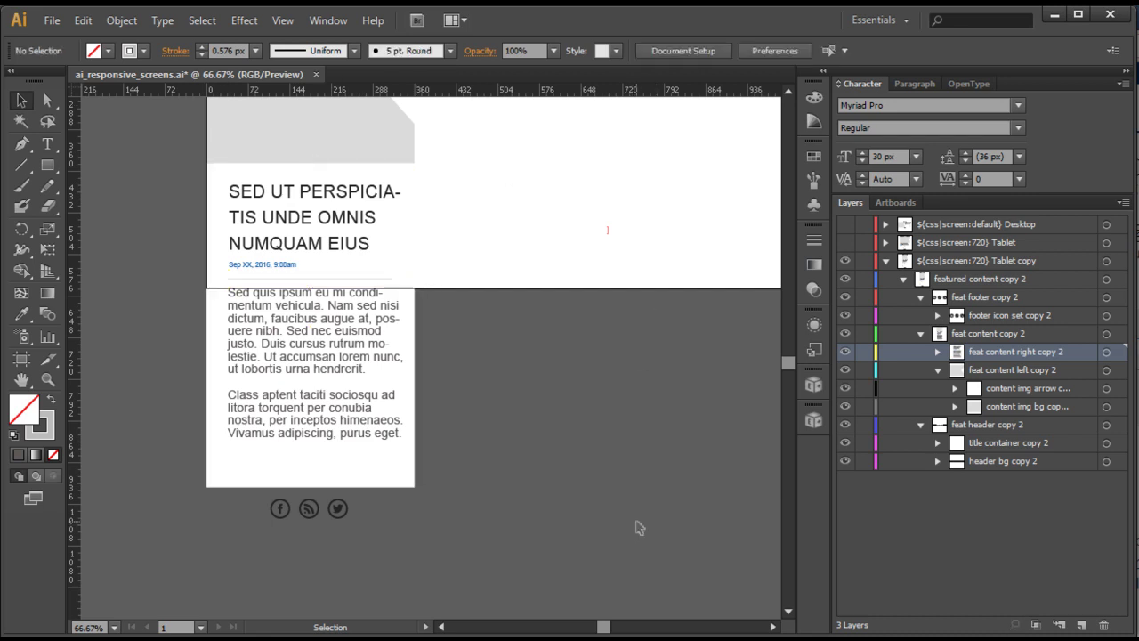
# Step: Rename the Tablet copy layer to "${css|screen:360} Mobile" and collapse it
pyautogui.scroll(5, 639, 527)
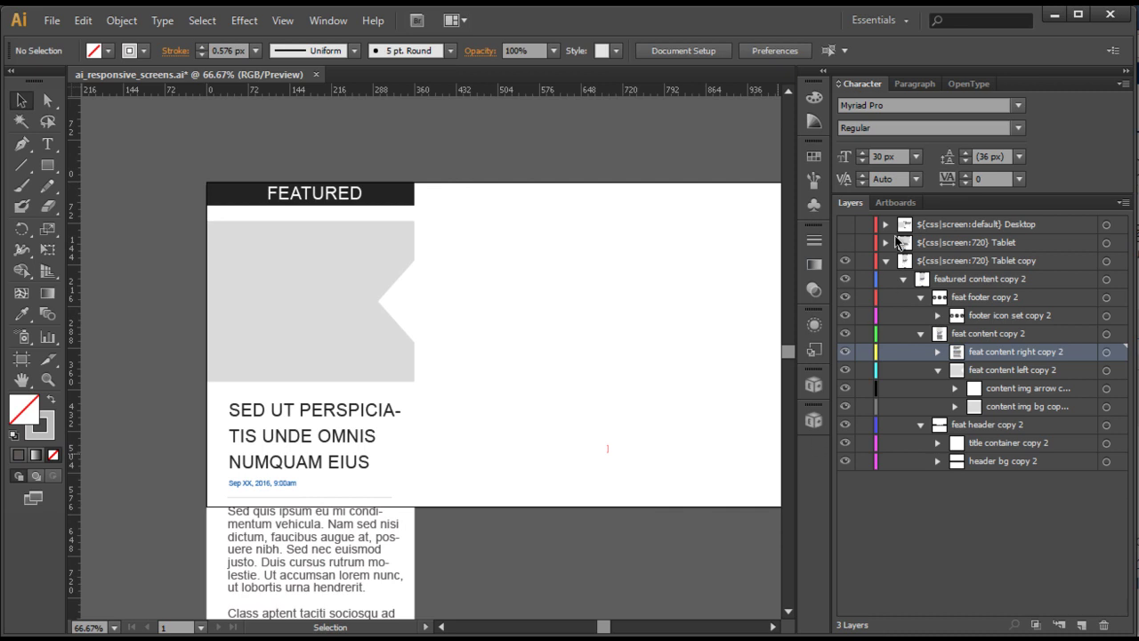
pyautogui.doubleClick(1041, 262)
pyautogui.moveTo(1041, 262); pyautogui.dragTo(1006, 261)
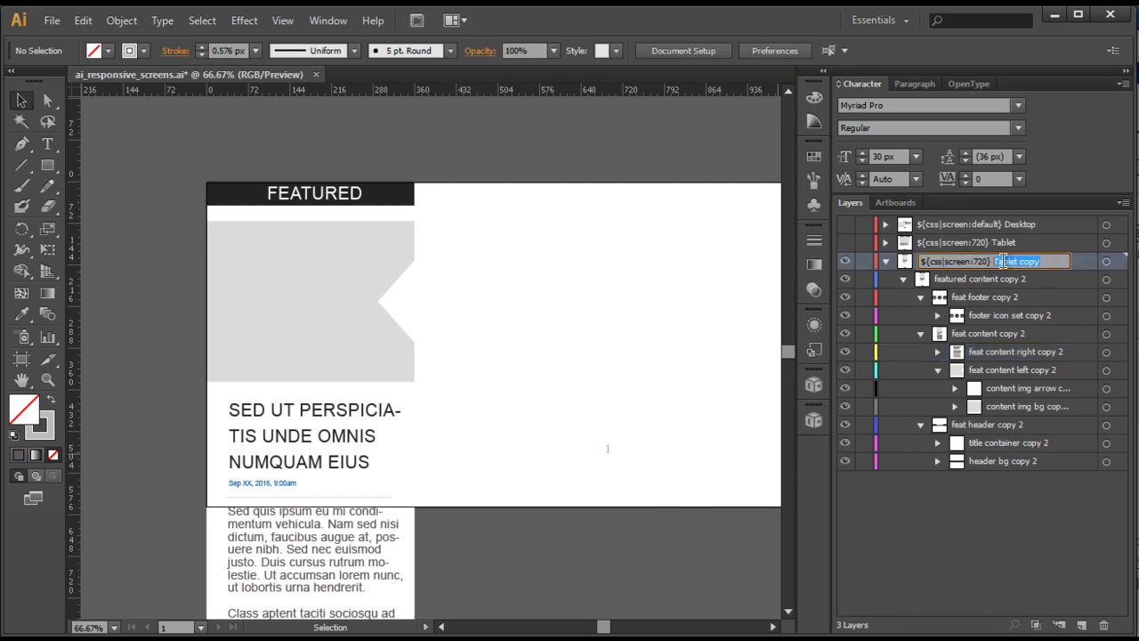
pyautogui.write('mobile')
pyautogui.press('Return')
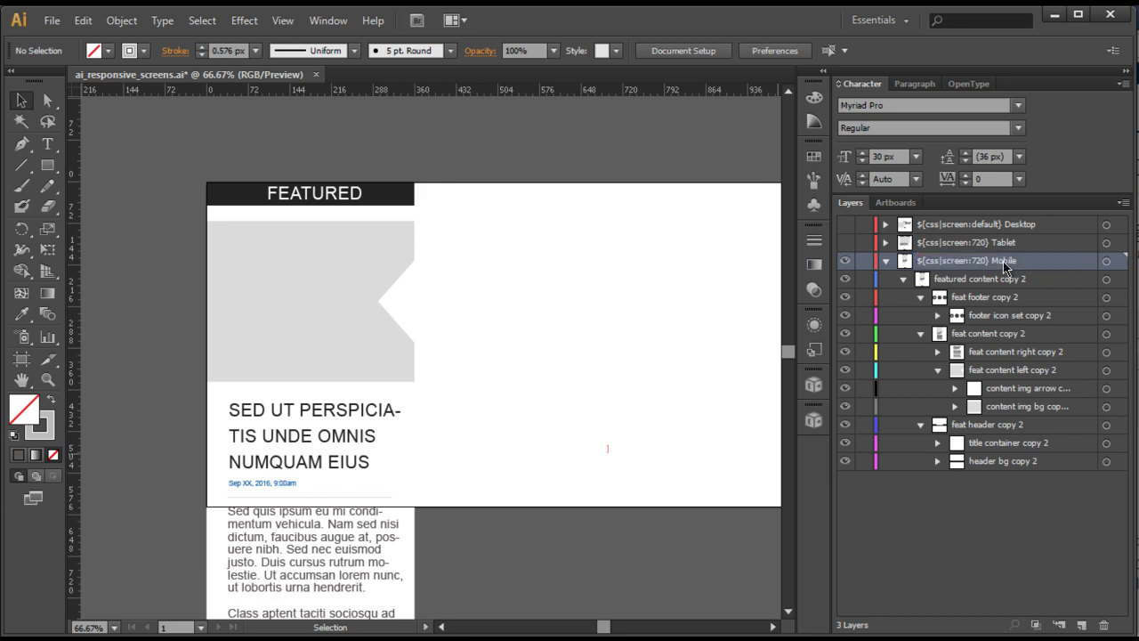
pyautogui.doubleClick(983, 263)
pyautogui.click(984, 260)
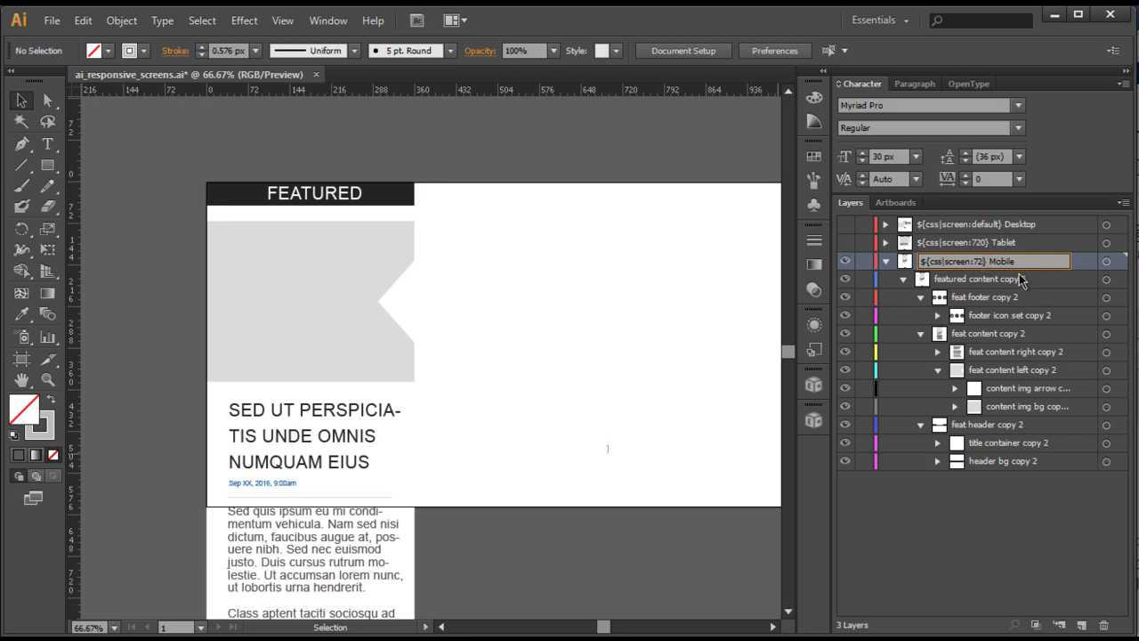
pyautogui.press('Return')
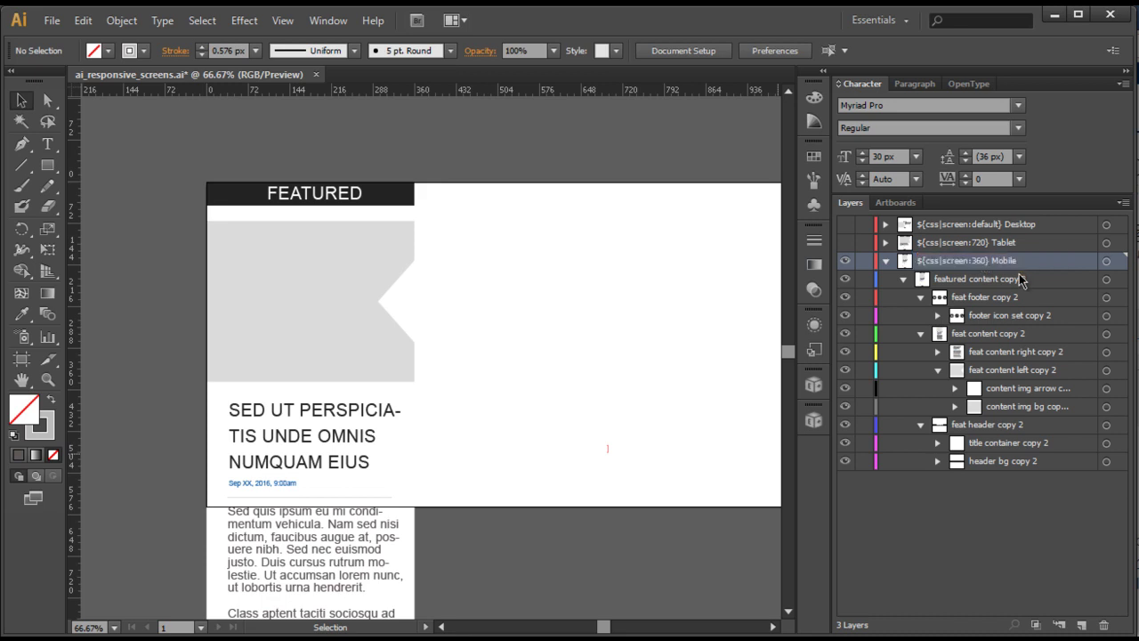
pyautogui.click(886, 261)
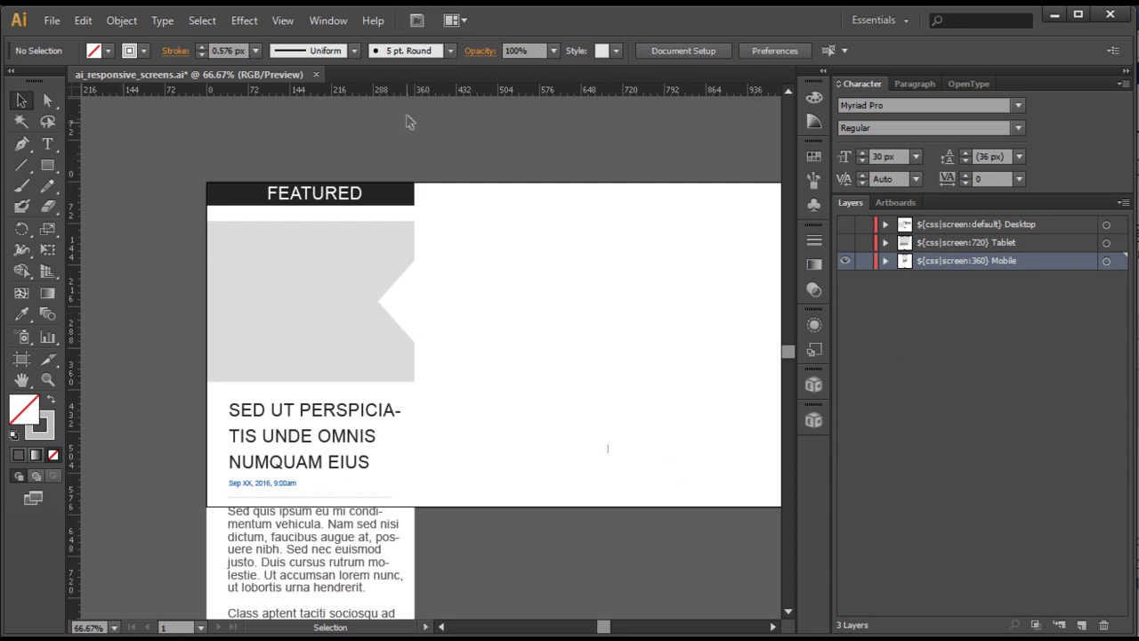
# Step: Shorten the mobile body text frame slightly by raising its lower edge
pyautogui.scroll(-2, 542, 500)
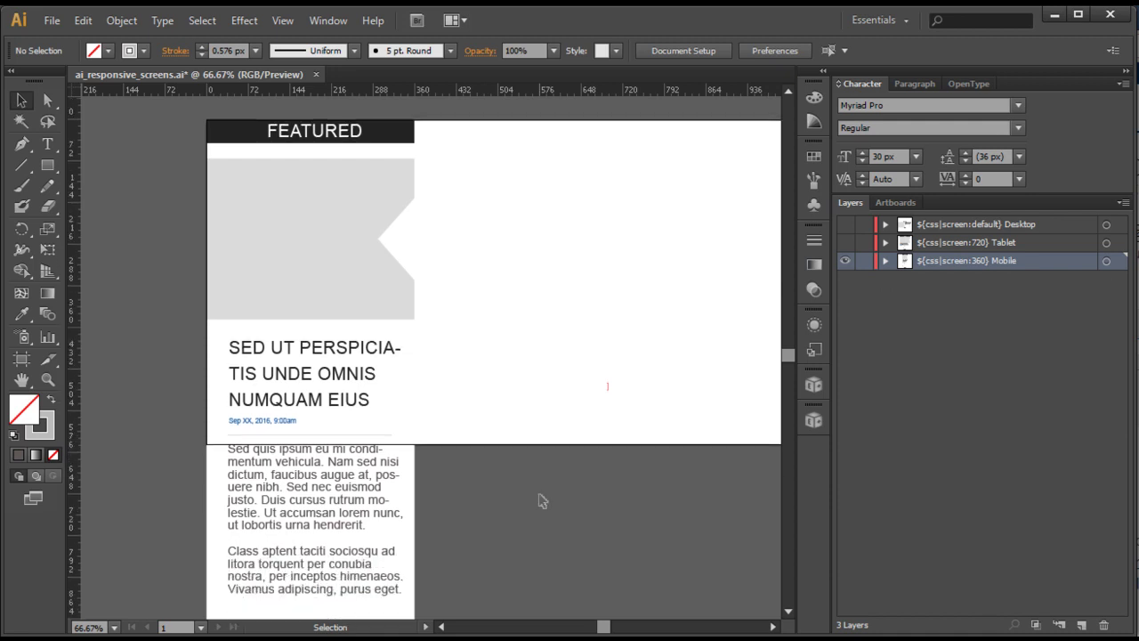
pyautogui.scroll(-4, 546, 500)
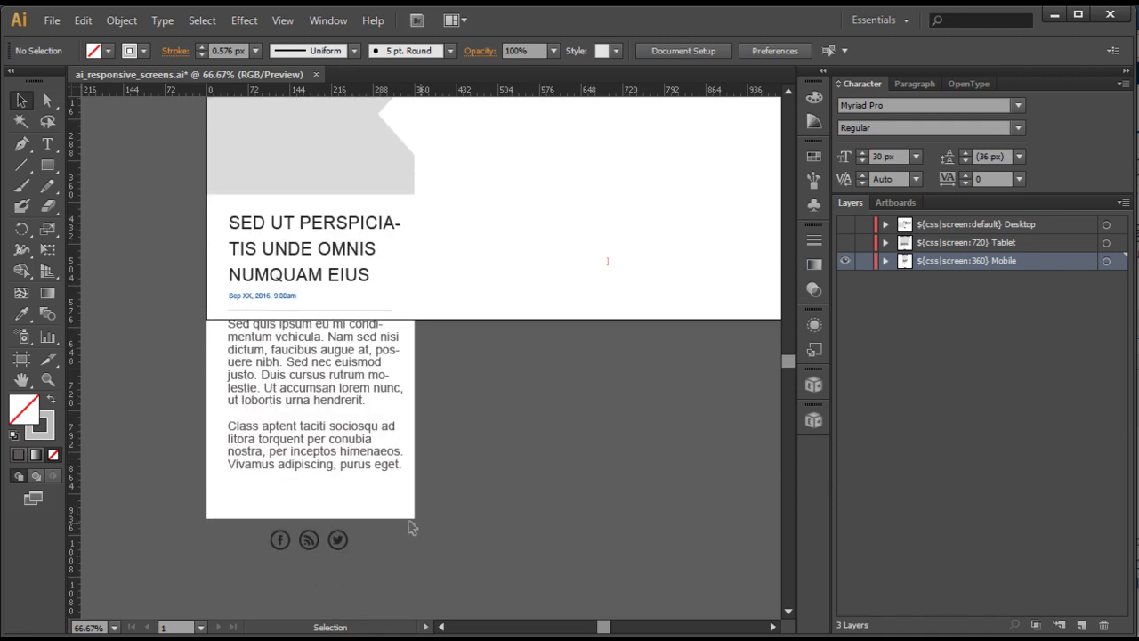
pyautogui.click(374, 513)
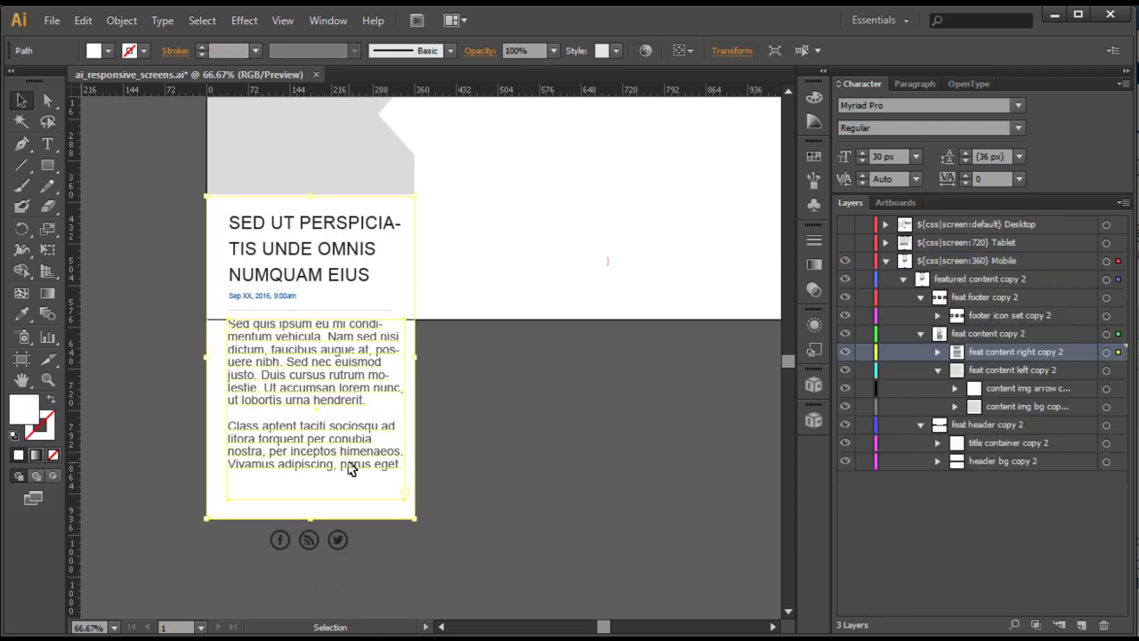
pyautogui.moveTo(398, 505); pyautogui.dragTo(406, 483)
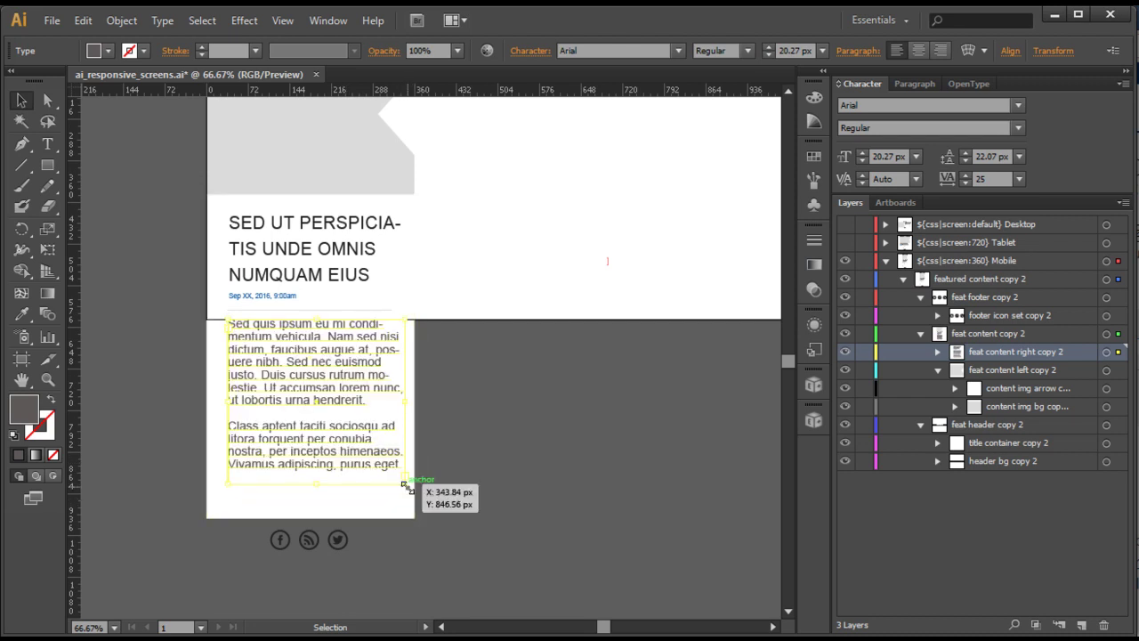
# Step: Shorten the white content background slightly and move the social icons up beneath it
pyautogui.click(374, 517)
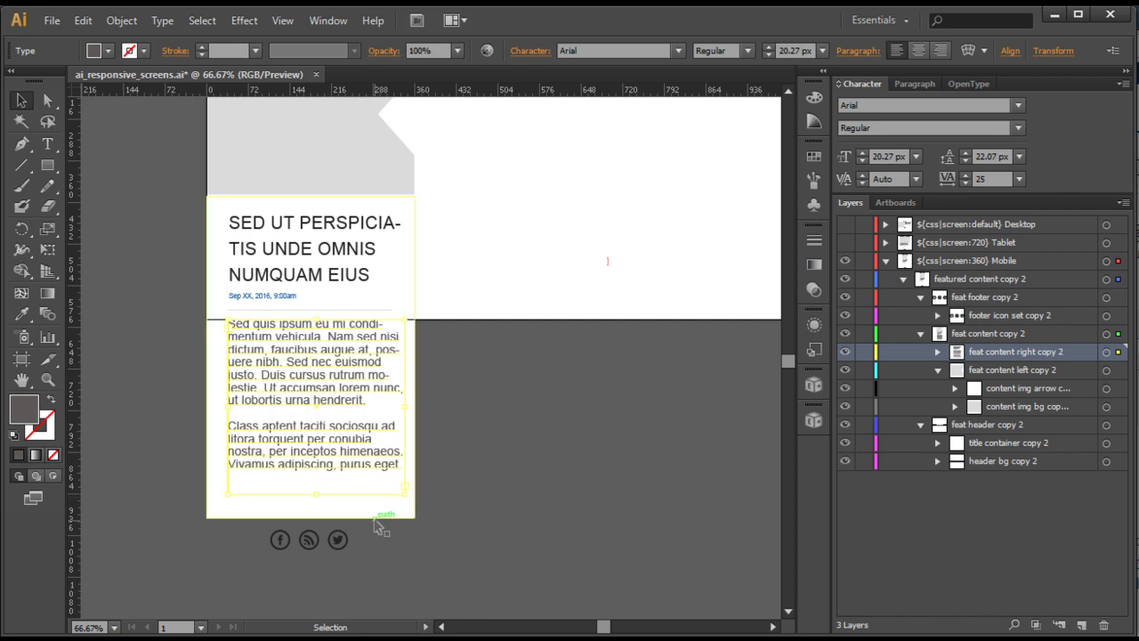
pyautogui.moveTo(309, 518)
pyautogui.mouseDown()
pyautogui.moveTo(309, 507)
pyautogui.moveTo(311, 544)
pyautogui.moveTo(311, 531)
pyautogui.mouseUp()
pyautogui.click(569, 510)
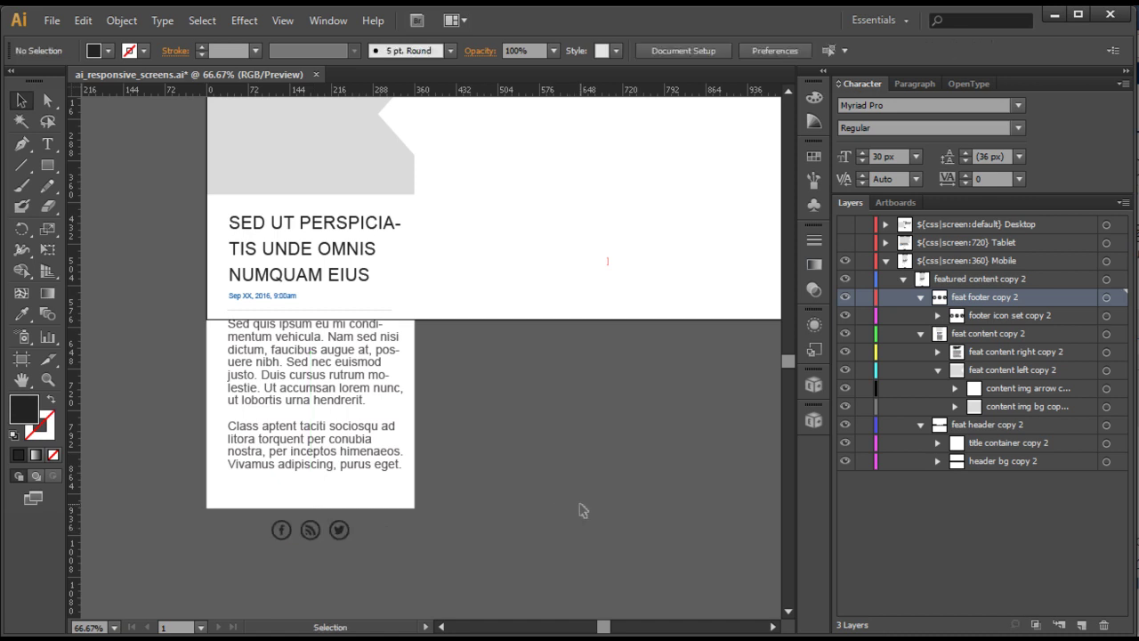
pyautogui.scroll(2, 588, 513)
pyautogui.scroll(-2, 567, 506)
# Step: Save the document under the new name ai_responsive_screens_optimized in the ai_responsive_screens folder
pyautogui.click(55, 19)
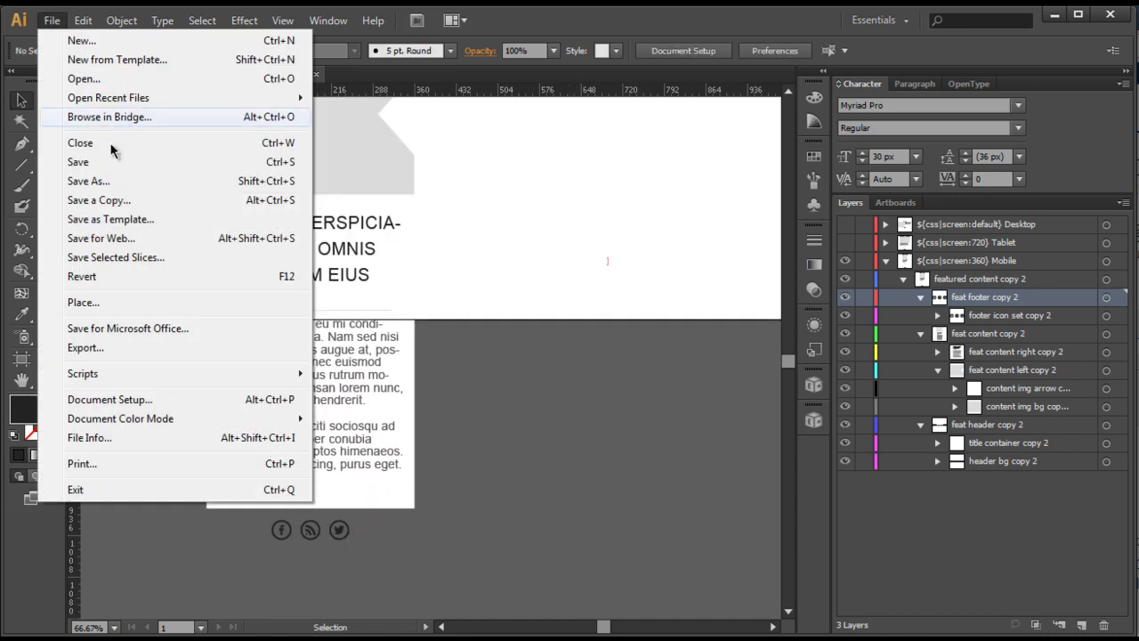
pyautogui.click(113, 182)
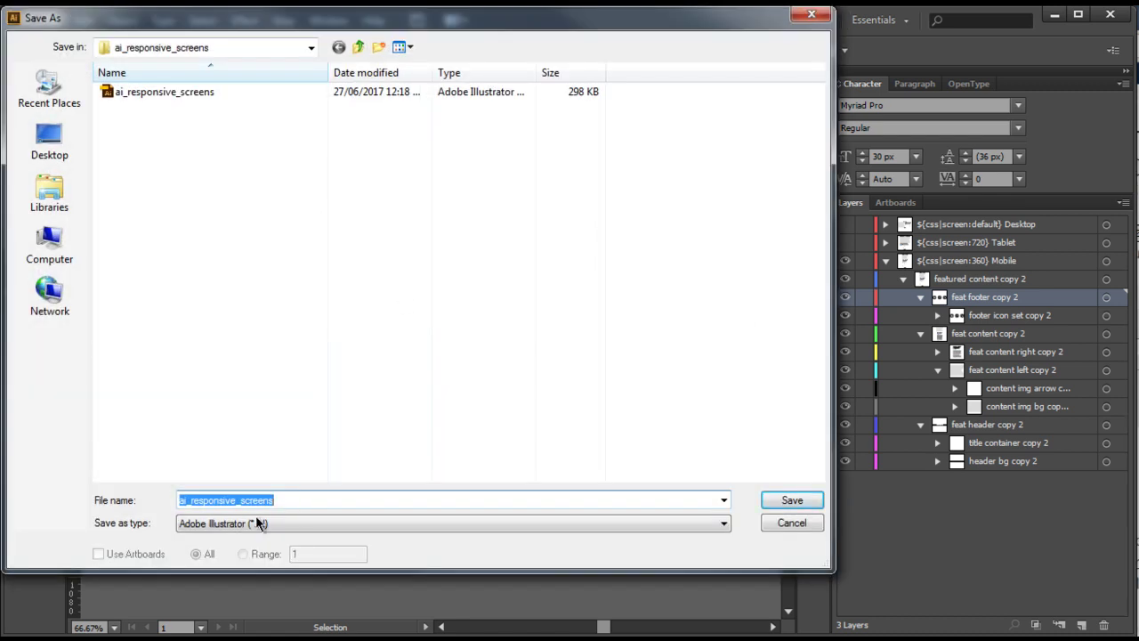
pyautogui.click(311, 503)
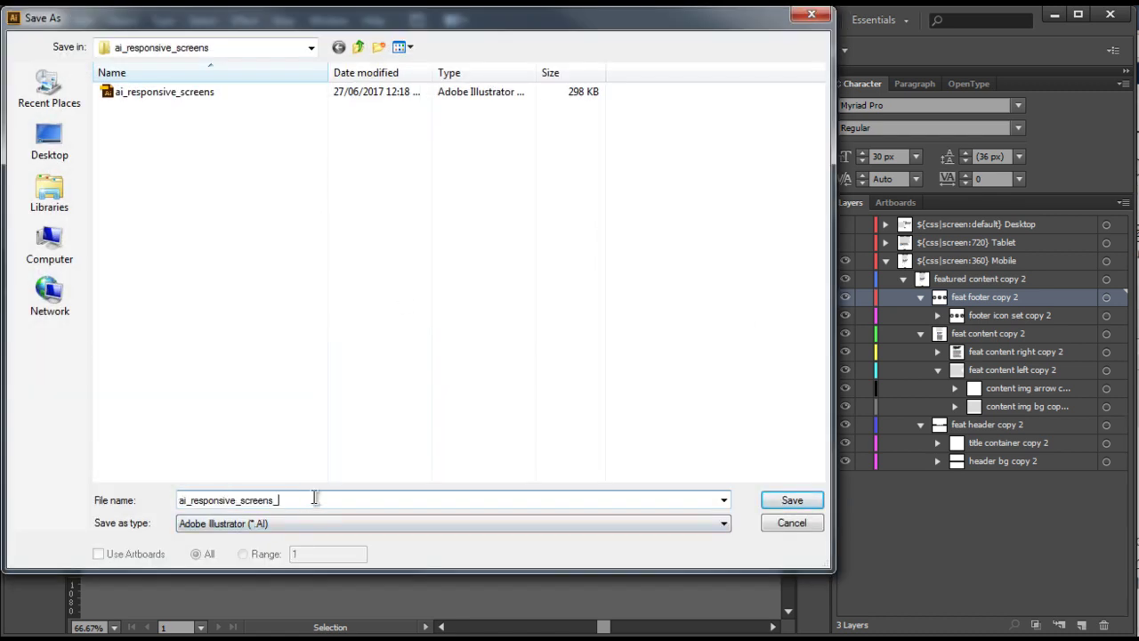
pyautogui.press('Return')
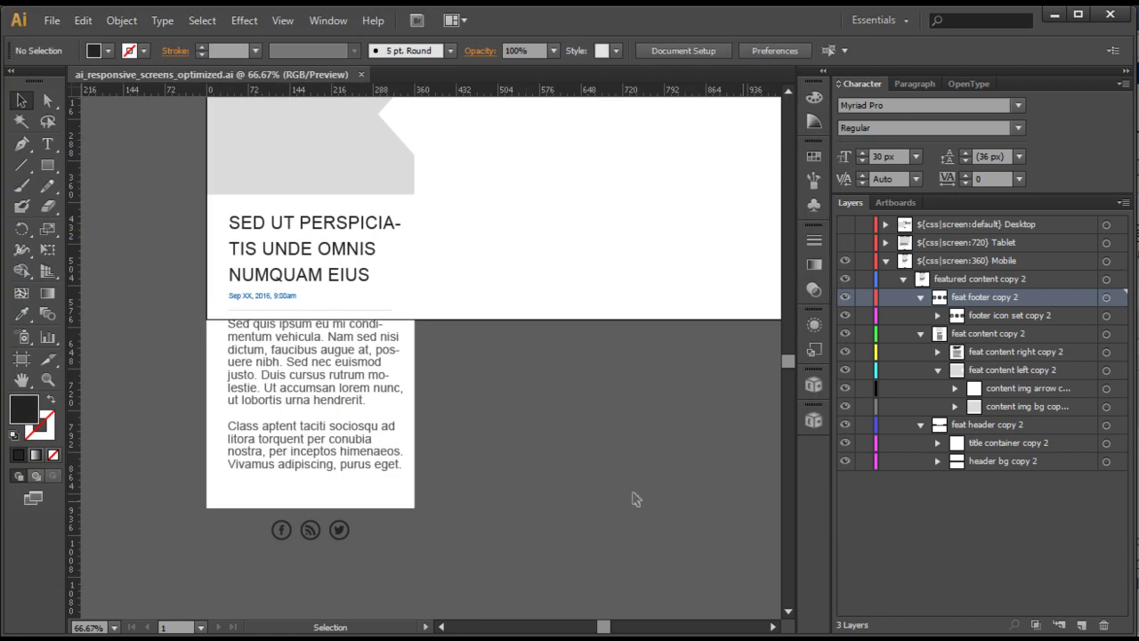
# Step: Hide the Mobile layer and show the Tablet layer to examine the whole 720 px layout
pyautogui.click(940, 557)
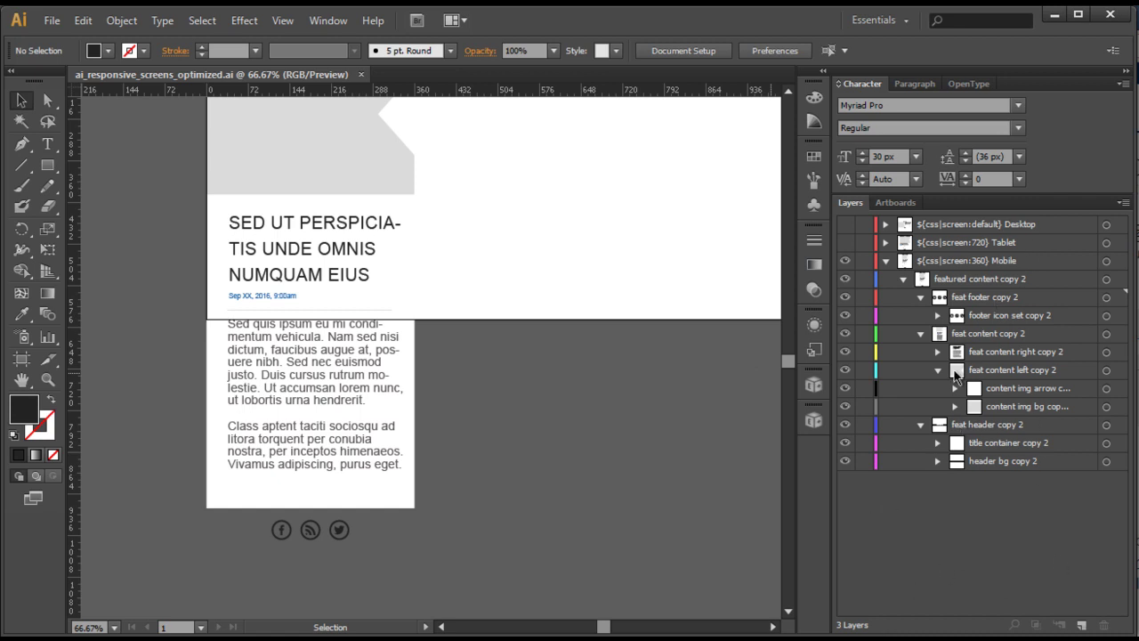
pyautogui.scroll(4, 522, 391)
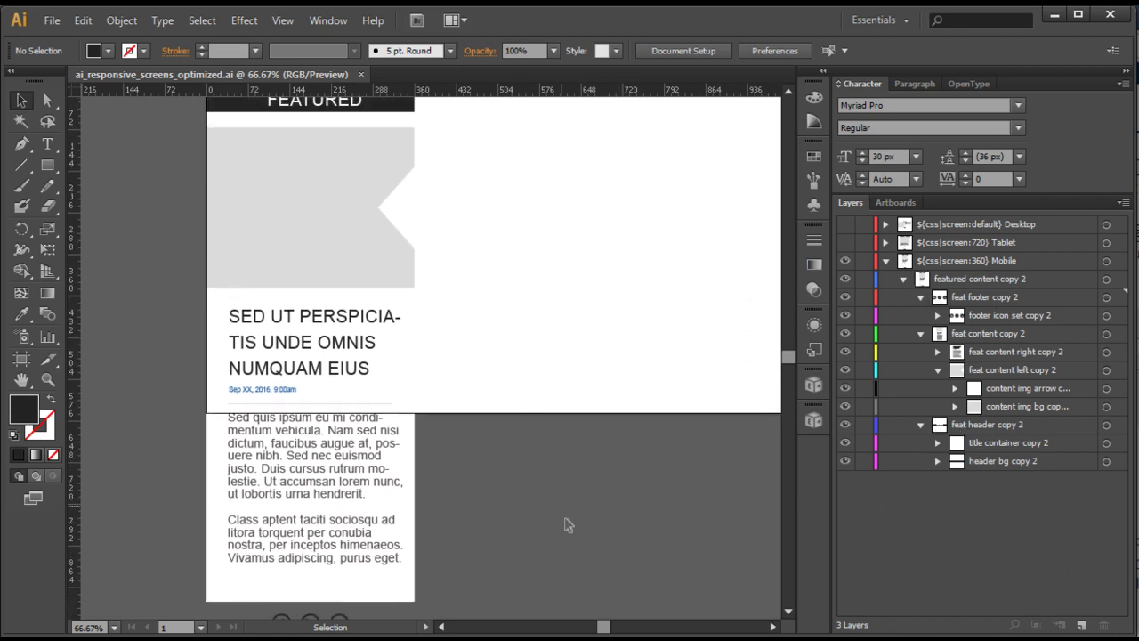
pyautogui.scroll(-2, 605, 499)
pyautogui.scroll(-2, 685, 534)
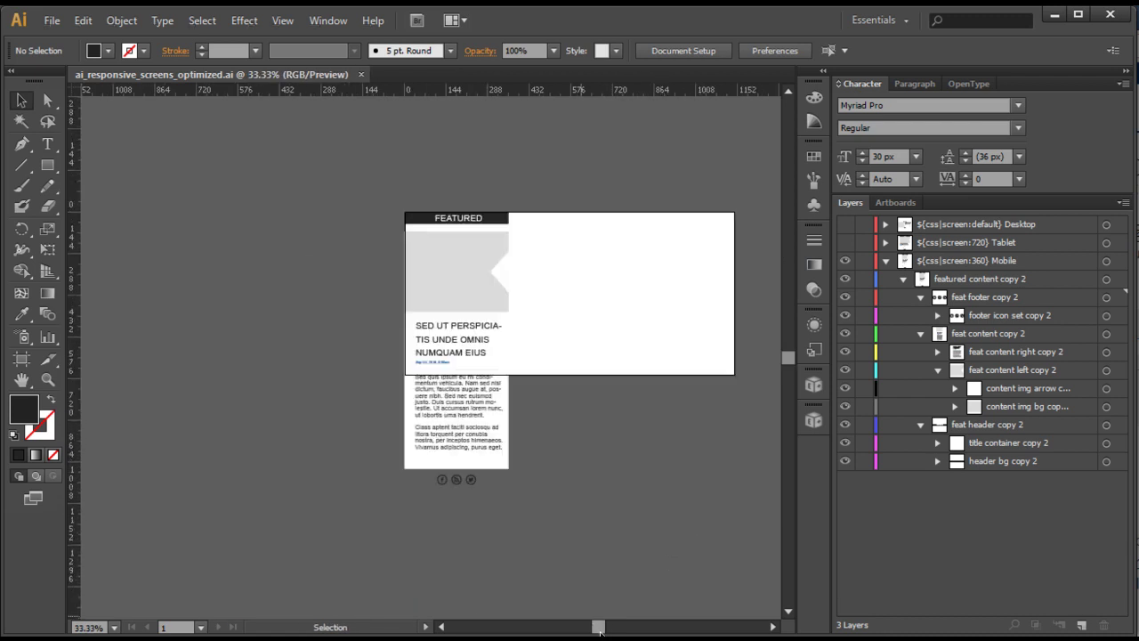
pyautogui.moveTo(599, 628); pyautogui.dragTo(608, 630)
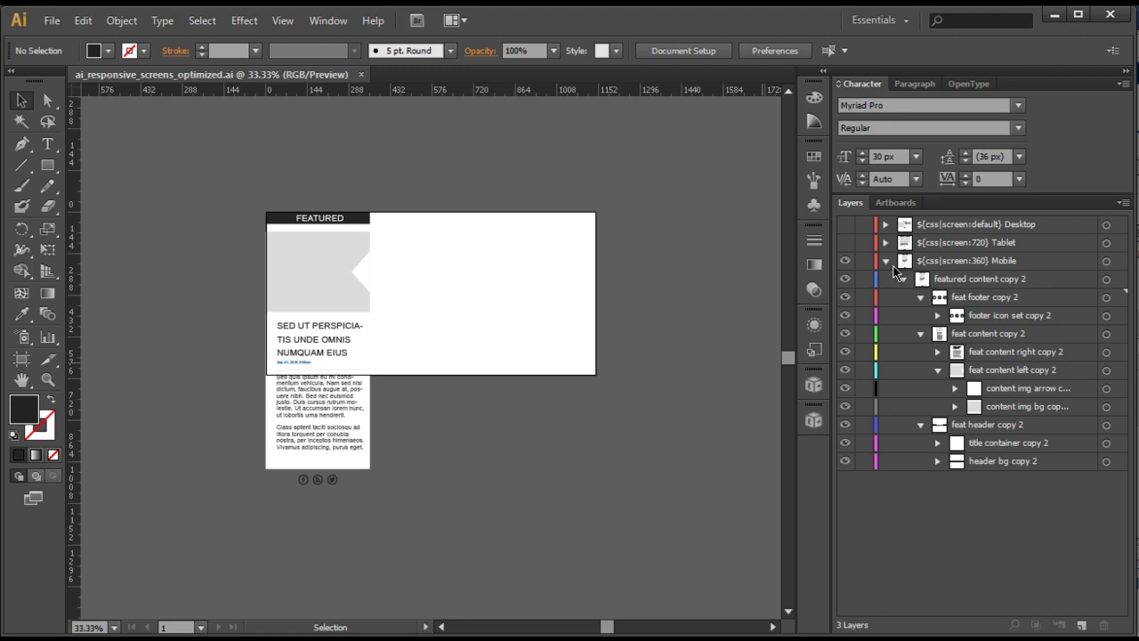
pyautogui.click(845, 260)
pyautogui.click(844, 242)
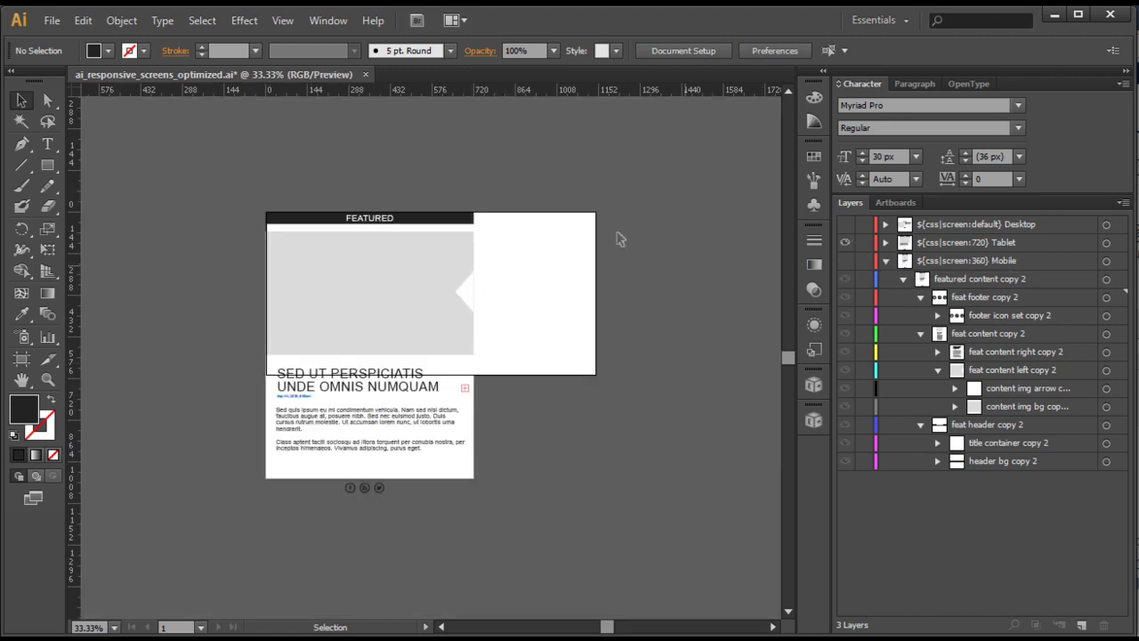
# Step: Compare the Desktop and Tablet layouts by showing each of their layers on its own
pyautogui.click(845, 242)
pyautogui.hotkey('ctrl', 'y')
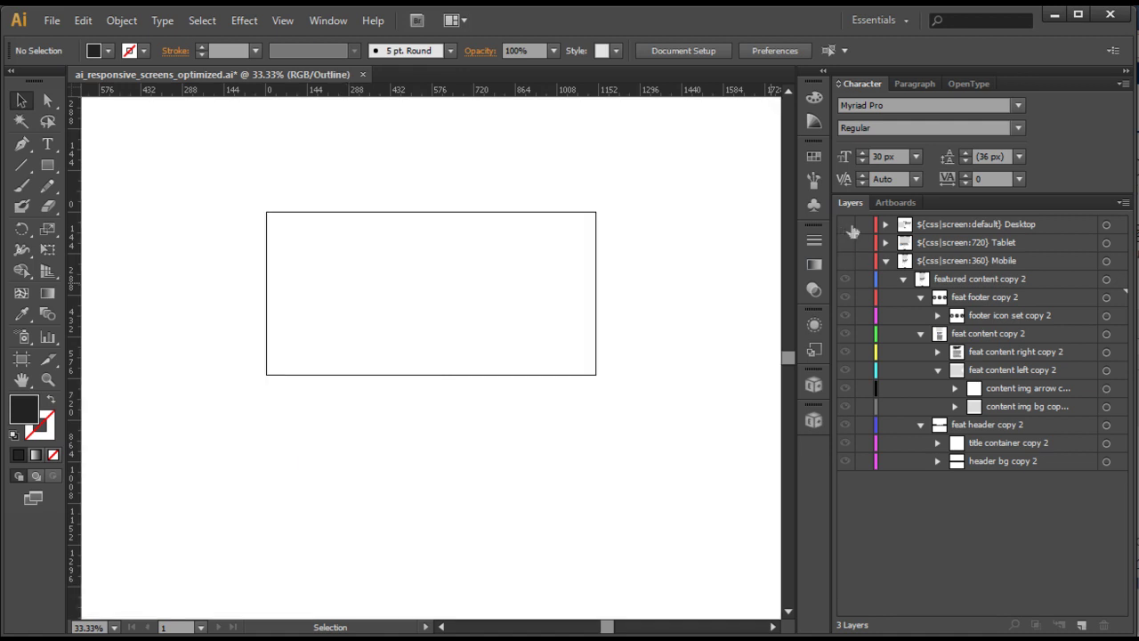
pyautogui.click(848, 227)
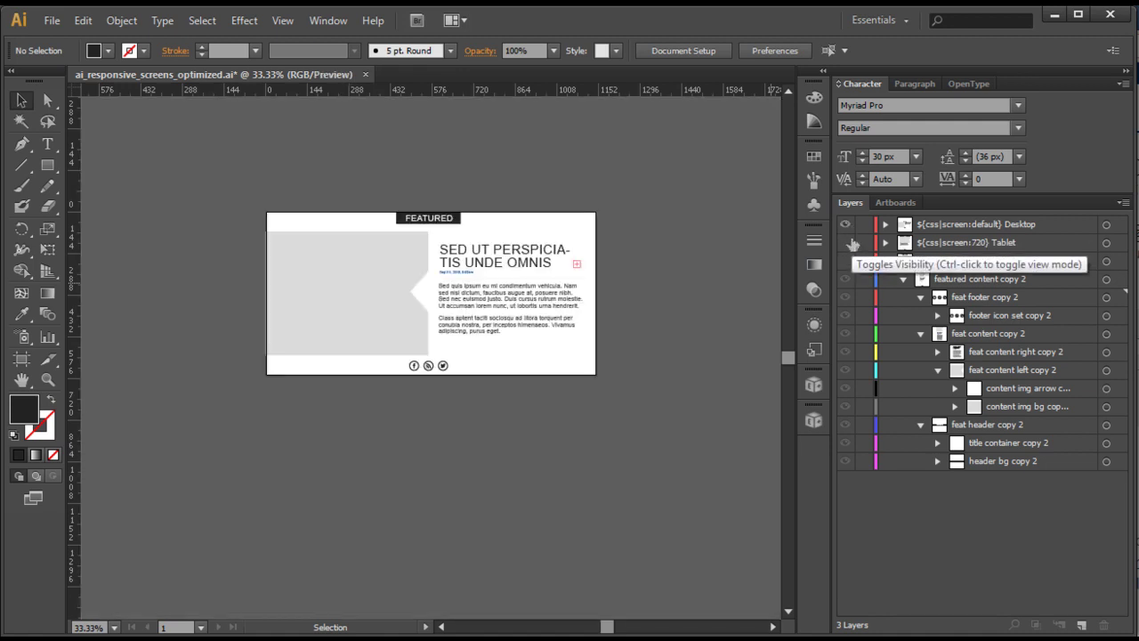
pyautogui.keyDown('ctrl'); pyautogui.click(850, 230); pyautogui.keyUp('ctrl')
pyautogui.click(846, 242)
pyautogui.hotkey('ctrl', 'y')
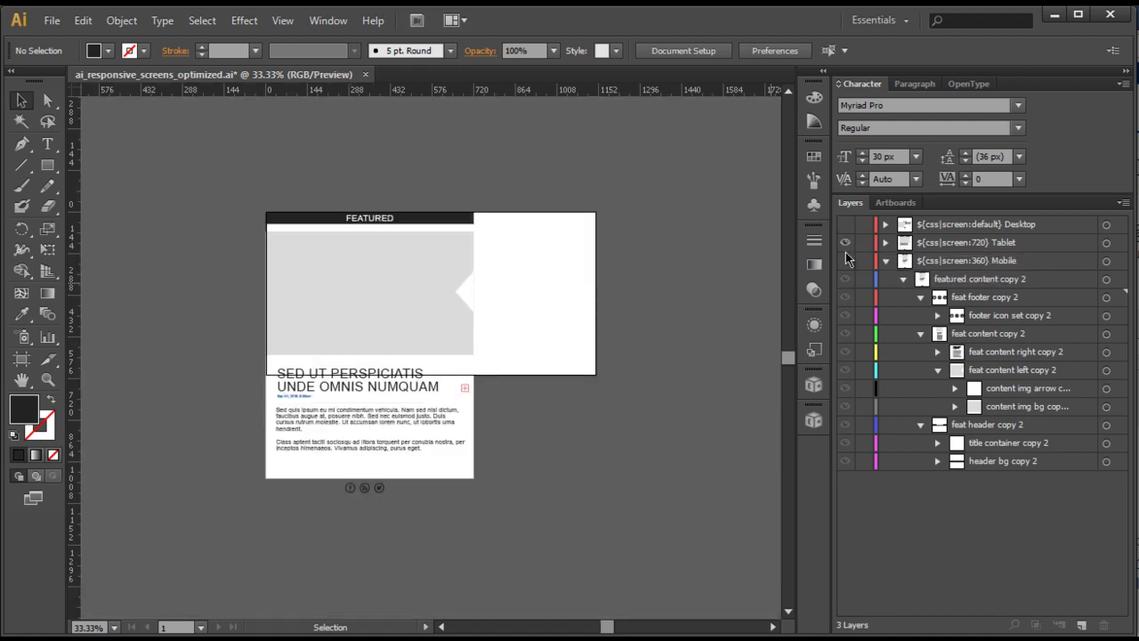
# Step: Make the Desktop and Mobile layers visible along with Tablet and collapse the Mobile layer
pyautogui.click(846, 261)
pyautogui.click(847, 227)
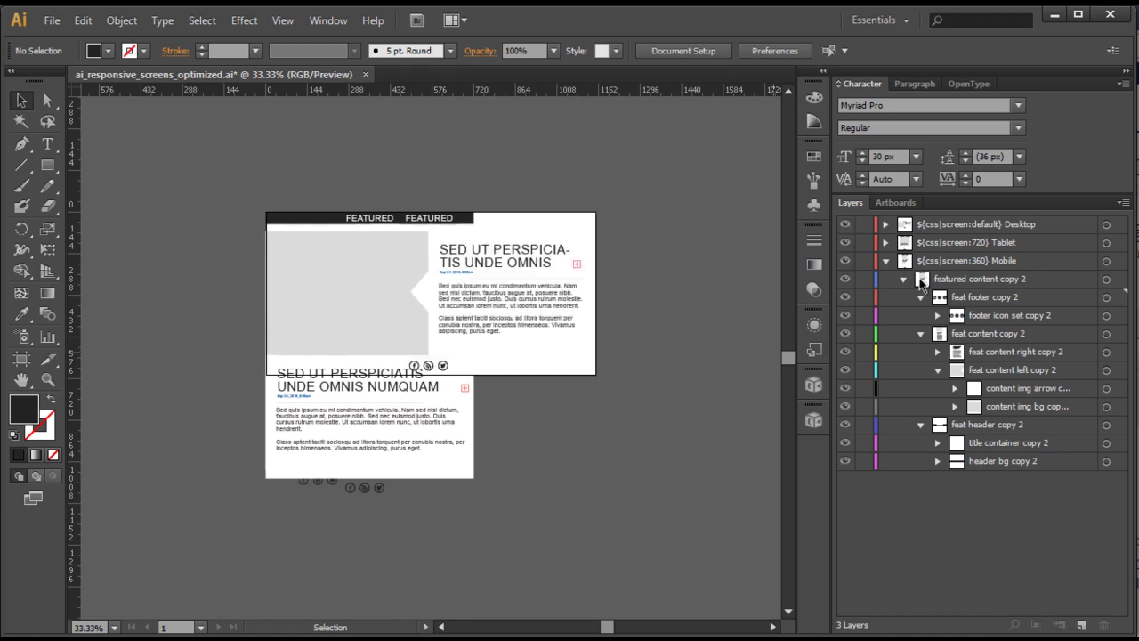
pyautogui.click(887, 260)
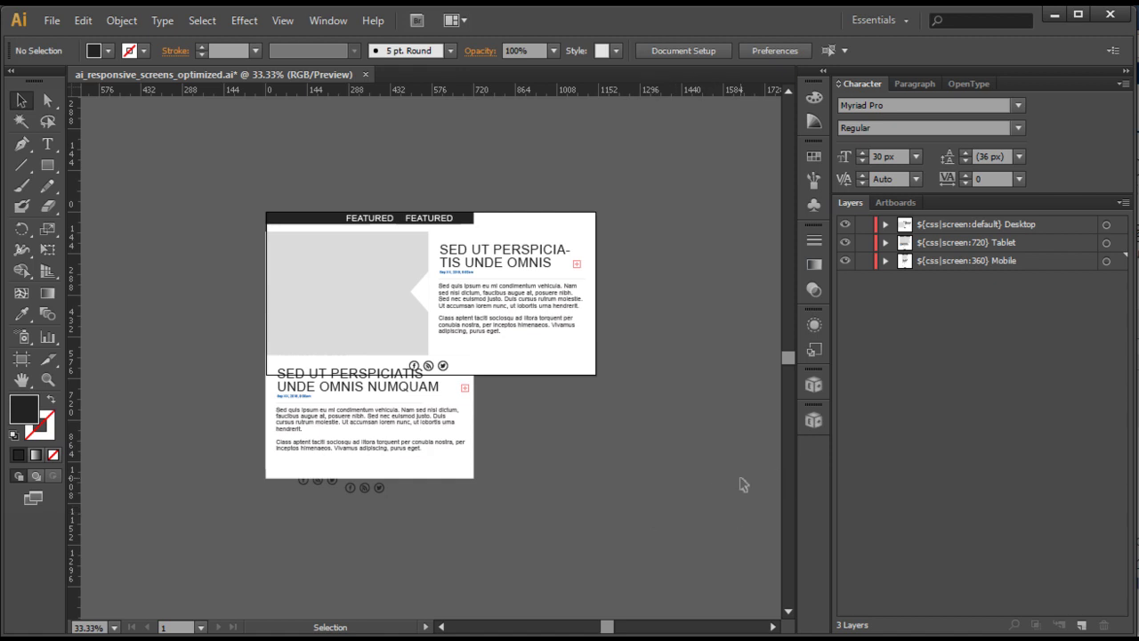
# Step: Open the Export Kit plugin, dismiss its session info, and choose HTML5 as the export type
pyautogui.click(812, 421)
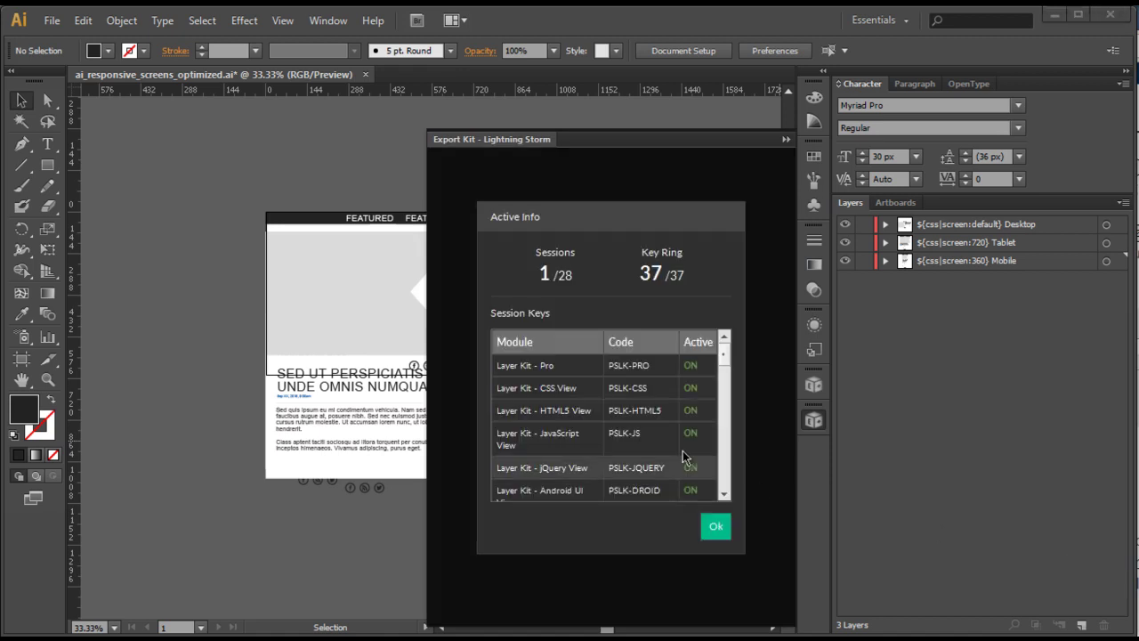
pyautogui.click(716, 530)
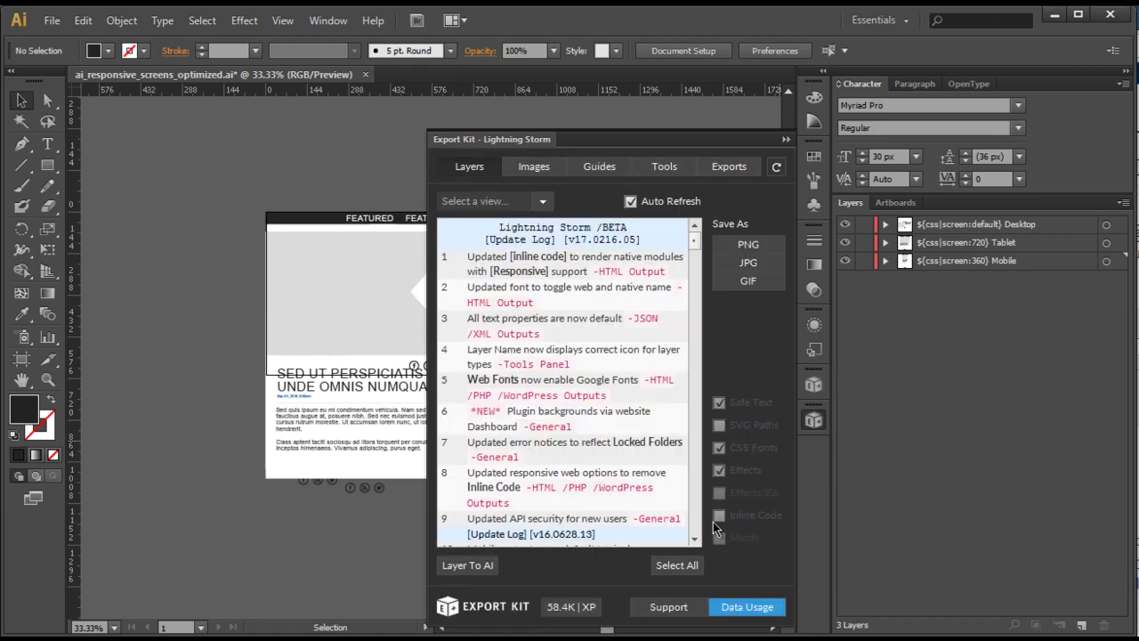
pyautogui.click(741, 171)
pyautogui.click(586, 202)
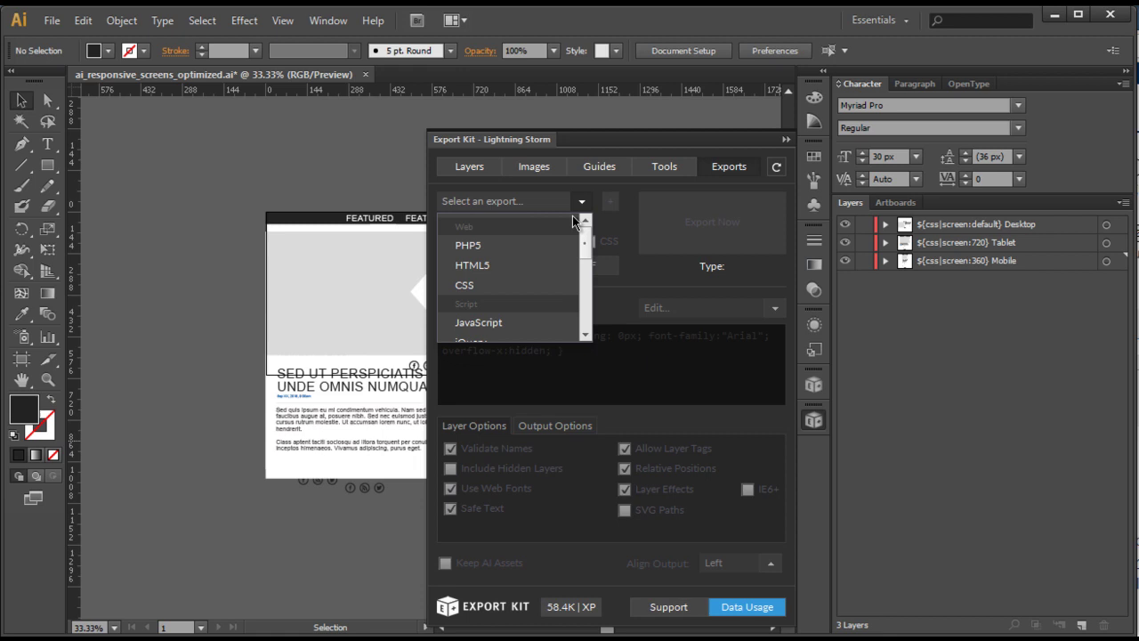
pyautogui.click(528, 267)
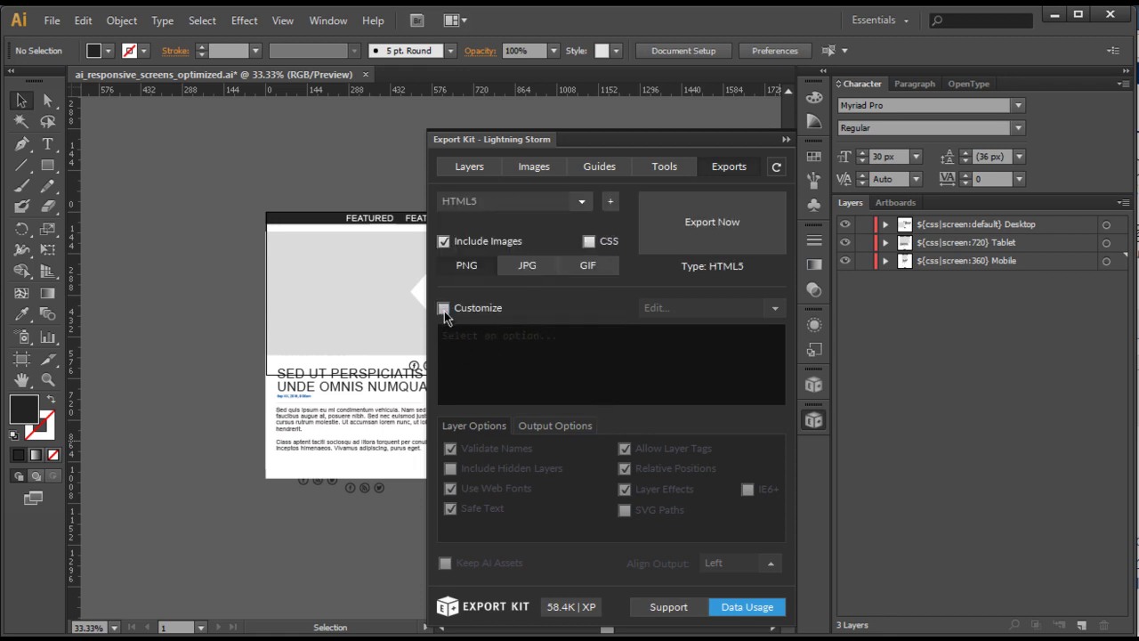
# Step: Customize the output options to use Responsive CSS and run the HTML5 export
pyautogui.click(560, 427)
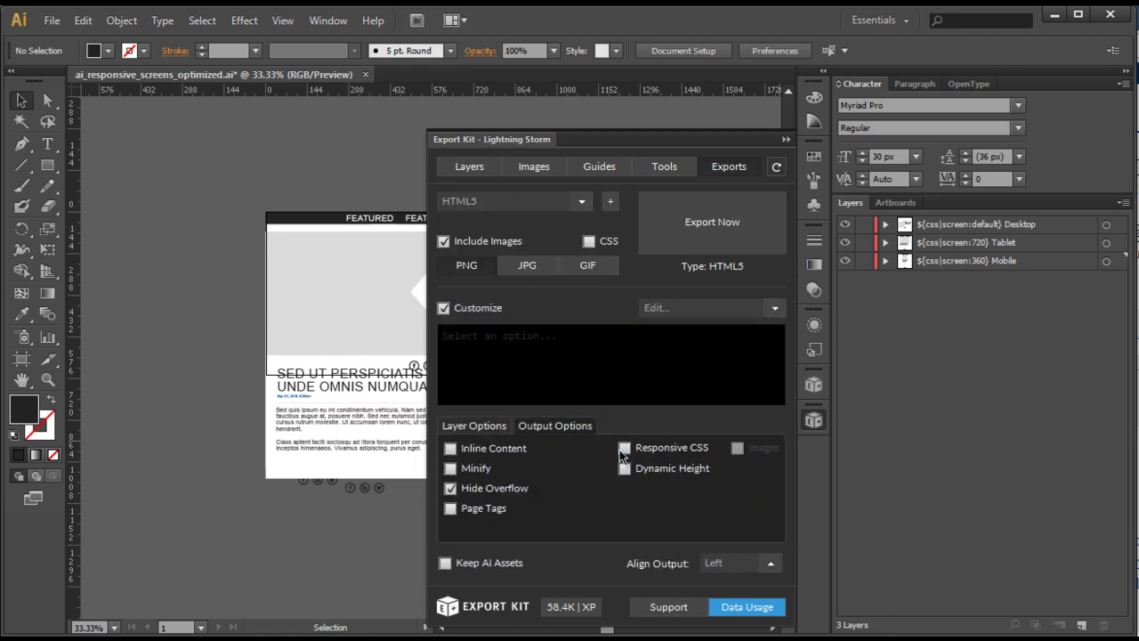
pyautogui.click(624, 449)
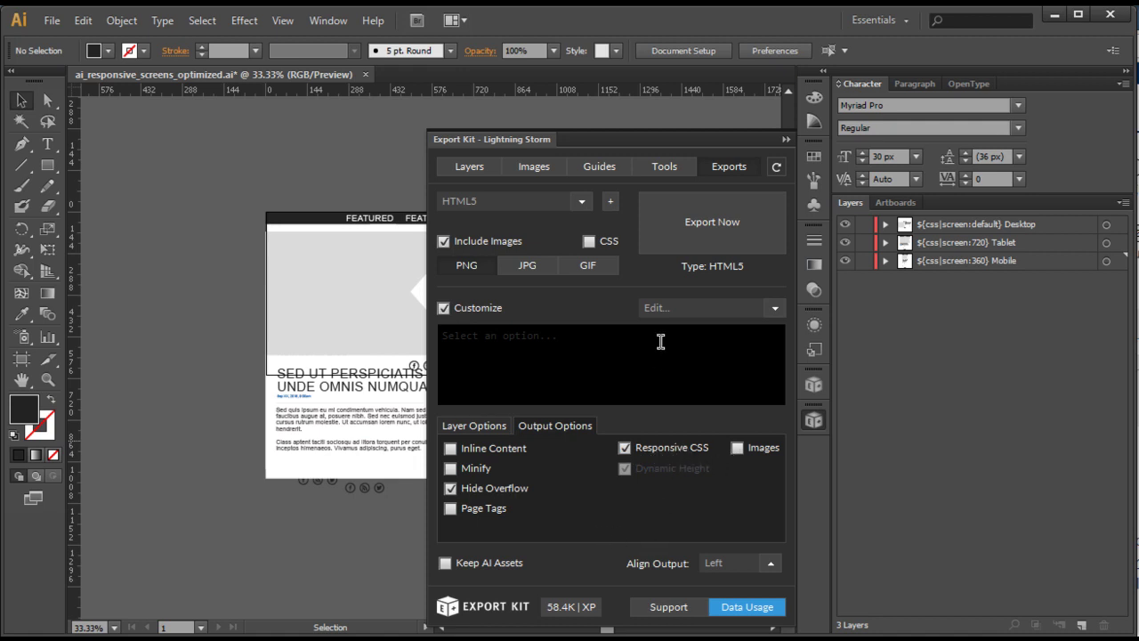
pyautogui.click(719, 225)
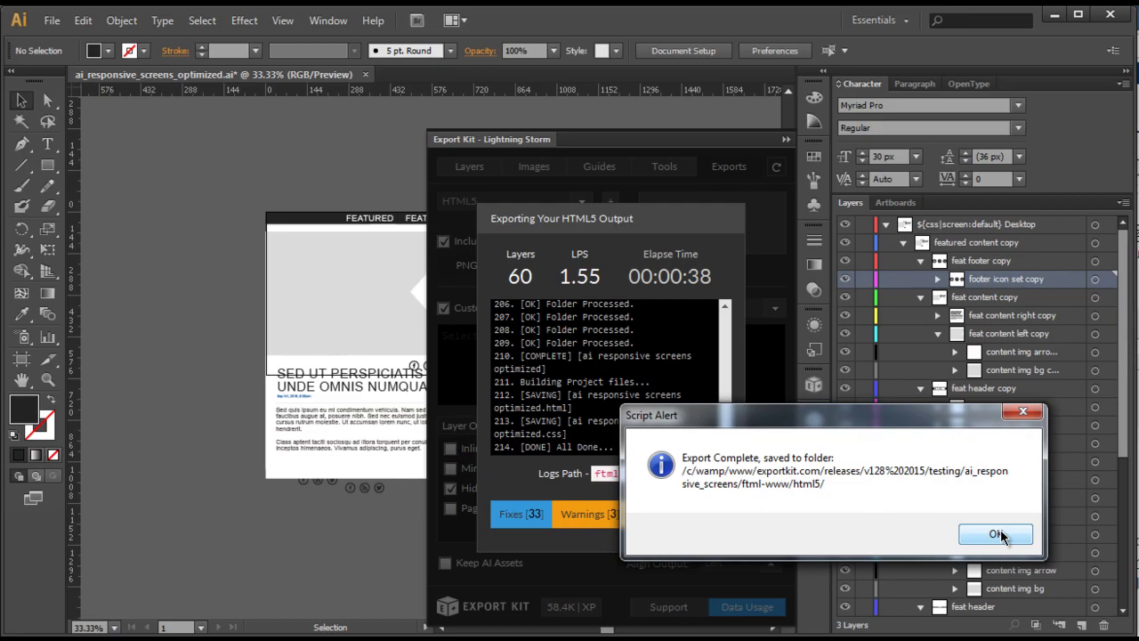
pyautogui.click(998, 535)
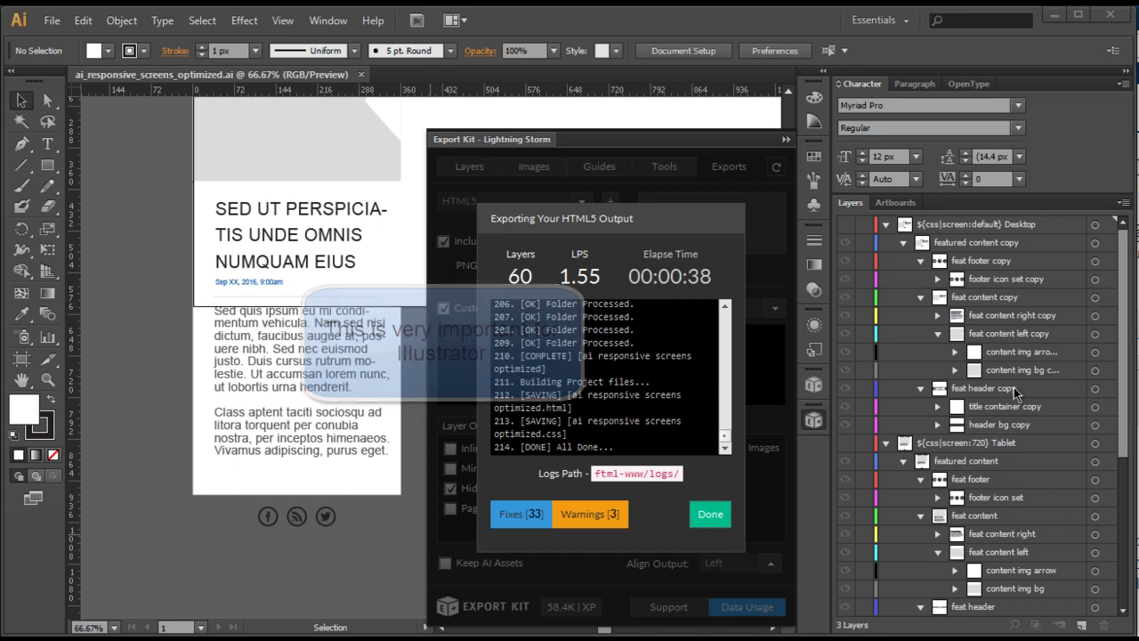
# Step: Rename the Desktop layer's top folder as featured content and its footer folder as feat footer
pyautogui.click(1013, 243)
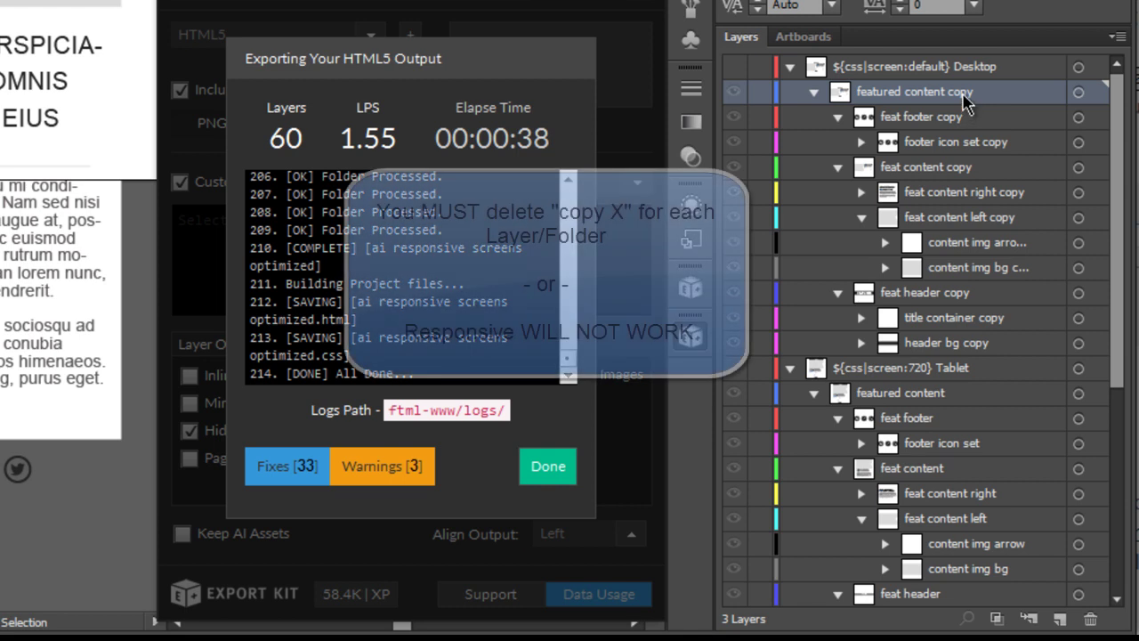
pyautogui.doubleClick(970, 92)
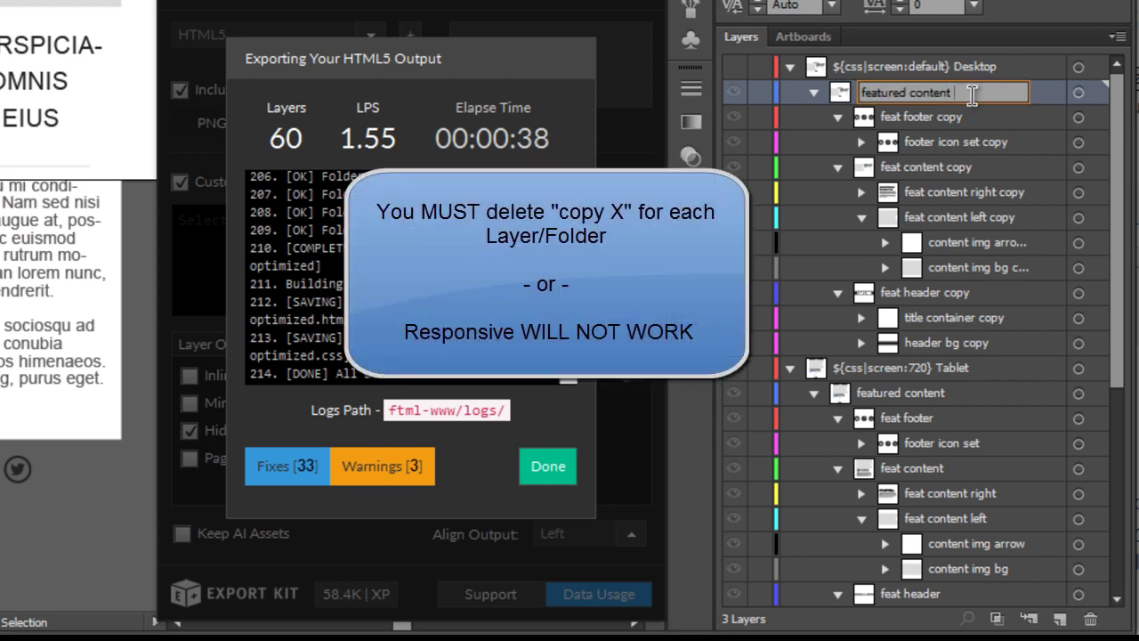
pyautogui.doubleClick(955, 119)
pyautogui.press('BackSpace')
pyautogui.press('BackSpace')
# Step: Rename the icon folder inside the Desktop footer as footer icon set, removing the copy suffix
pyautogui.click(983, 144)
pyautogui.doubleClick(988, 143)
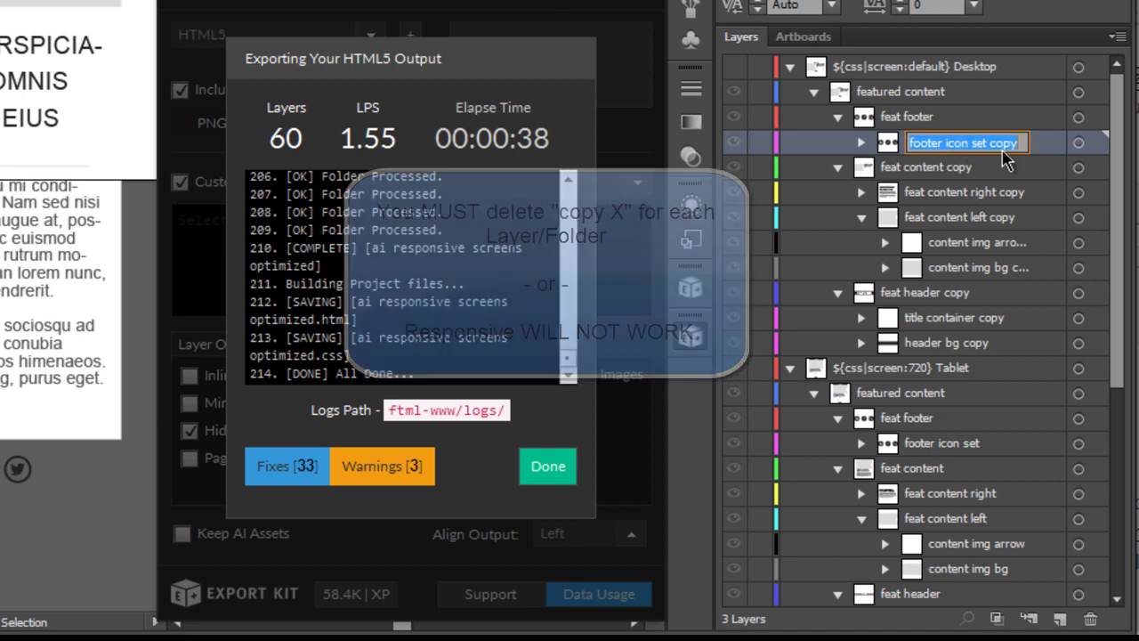
pyautogui.click(1004, 144)
pyautogui.press('BackSpace')
pyautogui.press('BackSpace')
pyautogui.press('BackSpace')
pyautogui.press('BackSpace')
pyautogui.press('BackSpace')
# Step: Remove the copy suffix from the Desktop content folders so they are named feat content and feat content right
pyautogui.click(961, 171)
pyautogui.doubleClick(961, 169)
pyautogui.doubleClick(966, 169)
pyautogui.press('BackSpace')
pyautogui.press('BackSpace')
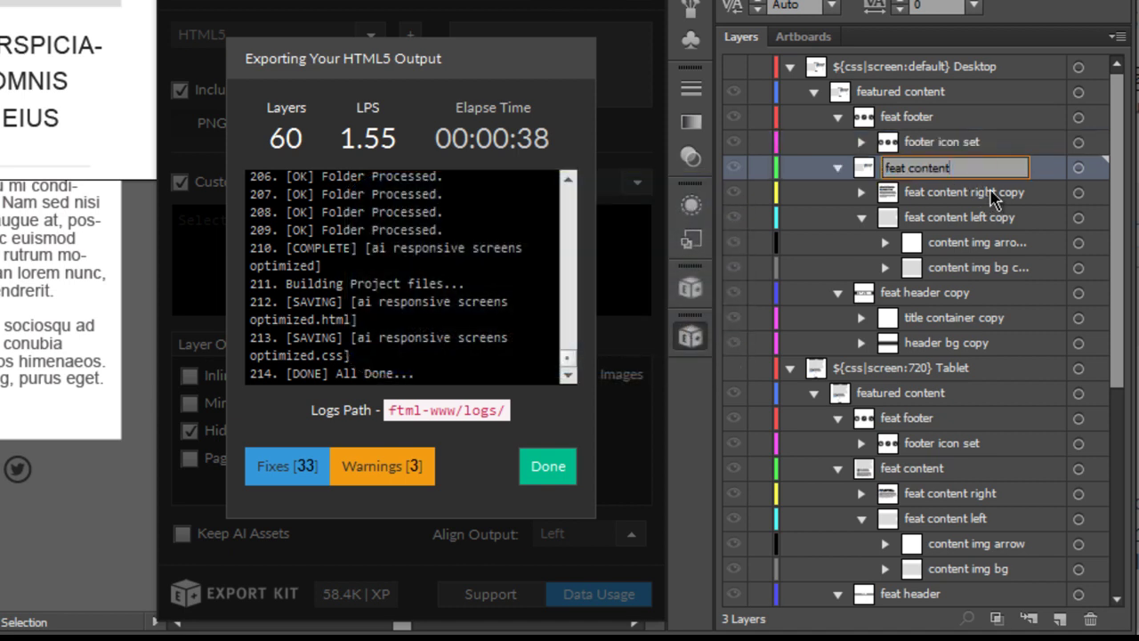
pyautogui.doubleClick(1005, 193)
pyautogui.click(1021, 192)
pyautogui.press('BackSpace')
pyautogui.press('BackSpace')
pyautogui.press('BackSpace')
pyautogui.press('BackSpace')
pyautogui.press('BackSpace')
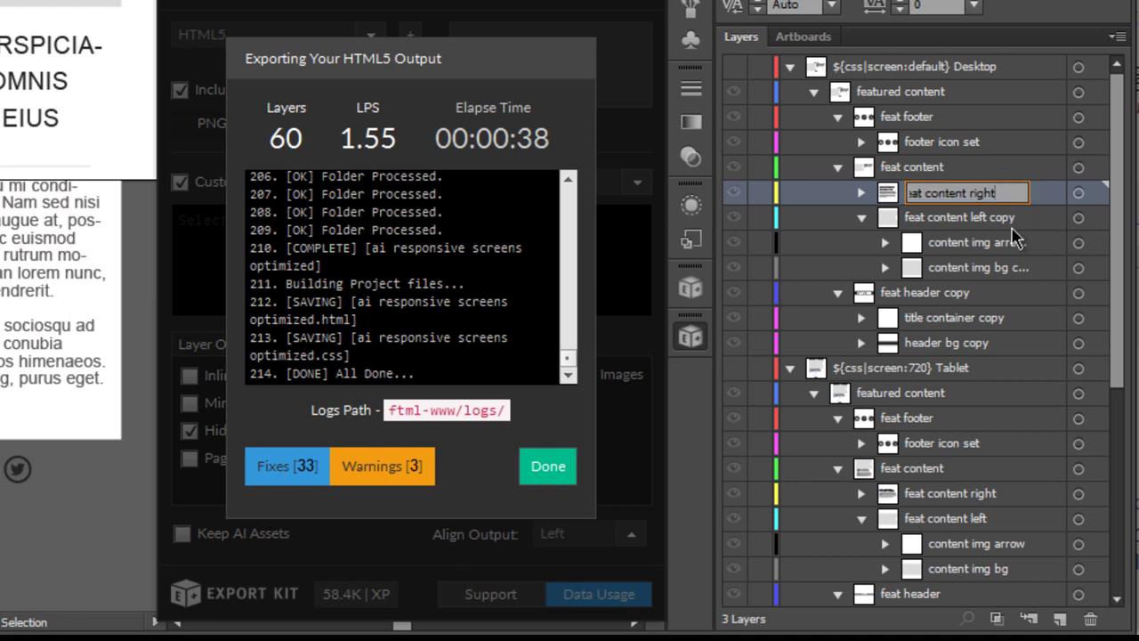
# Step: Rename the Desktop layer's feat content left copy folder as feat content left
pyautogui.click(1004, 224)
pyautogui.doubleClick(1003, 224)
pyautogui.click(1008, 218)
pyautogui.press('BackSpace')
pyautogui.press('BackSpace')
# Step: Rename the two folders inside Desktop's feat content left as content img arrow and content img bg
pyautogui.click(1013, 249)
pyautogui.doubleClick(1013, 244)
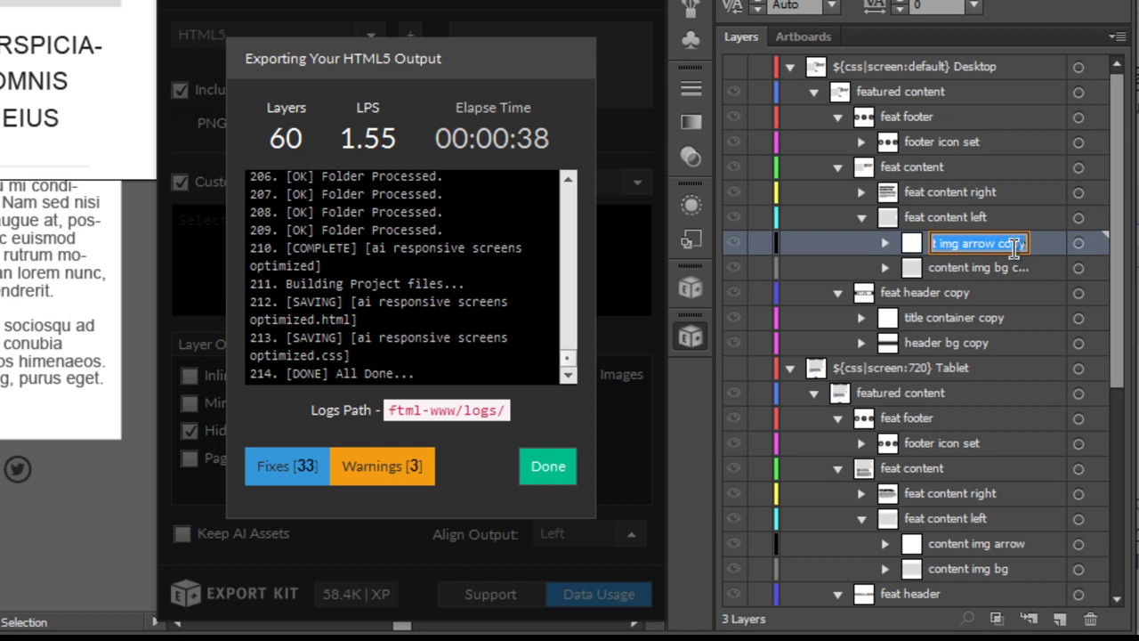
pyautogui.click(1021, 245)
pyautogui.doubleClick(1015, 245)
pyautogui.press('BackSpace')
pyautogui.press('BackSpace')
pyautogui.doubleClick(1014, 268)
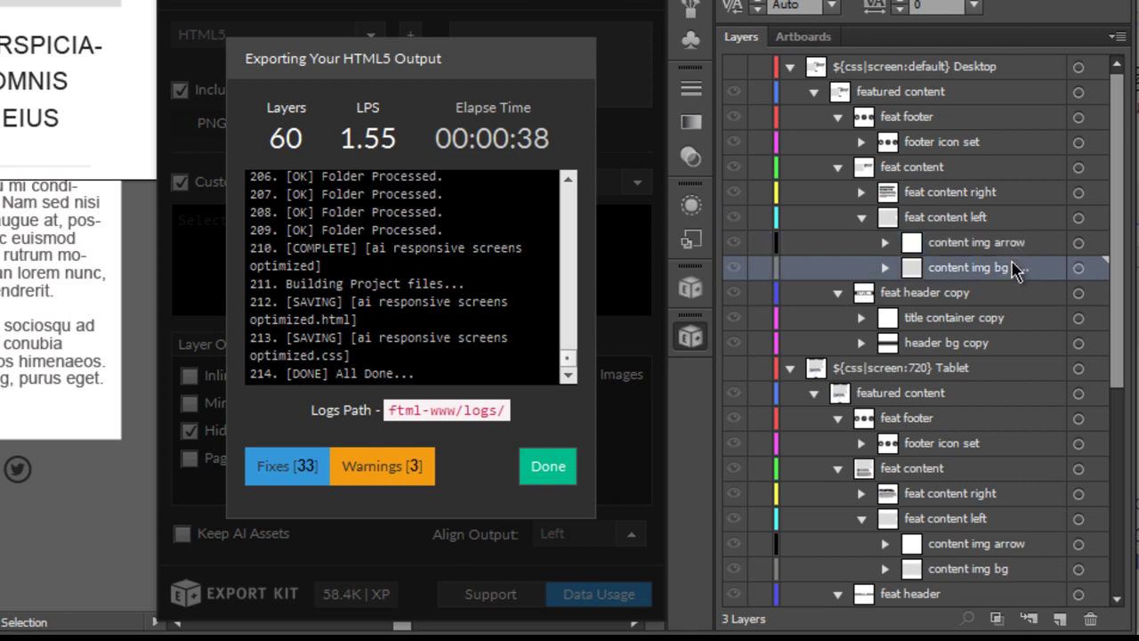
pyautogui.doubleClick(1014, 269)
pyautogui.press('BackSpace')
pyautogui.press('BackSpace')
# Step: Rename the Desktop header folder as feat header and its title folder as title container
pyautogui.click(950, 303)
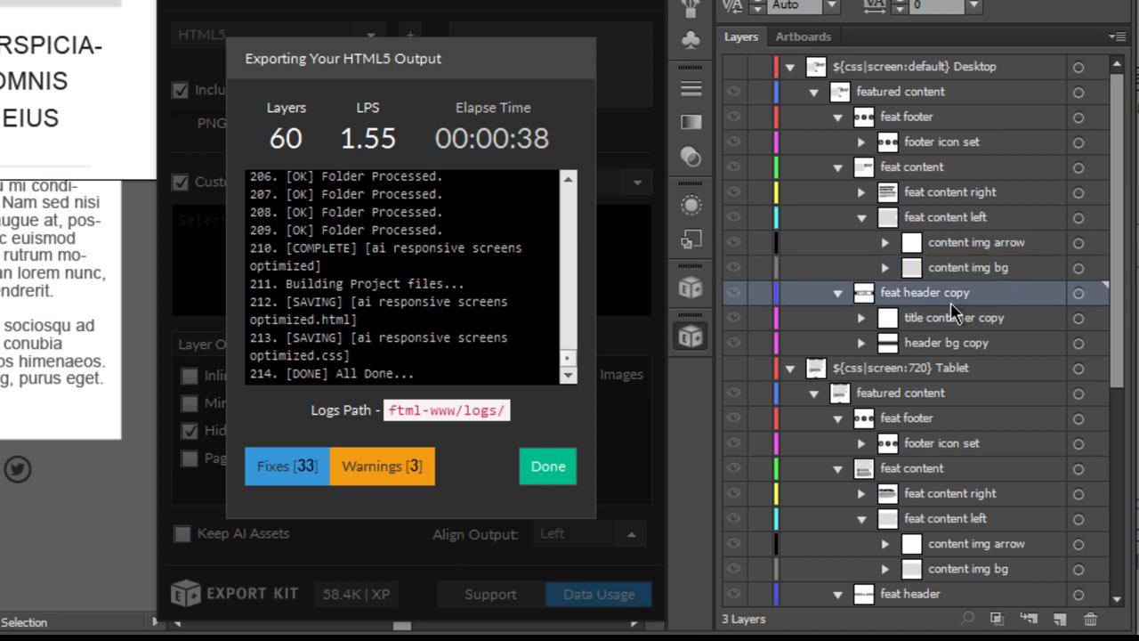
pyautogui.doubleClick(965, 301)
pyautogui.doubleClick(965, 298)
pyautogui.press('BackSpace')
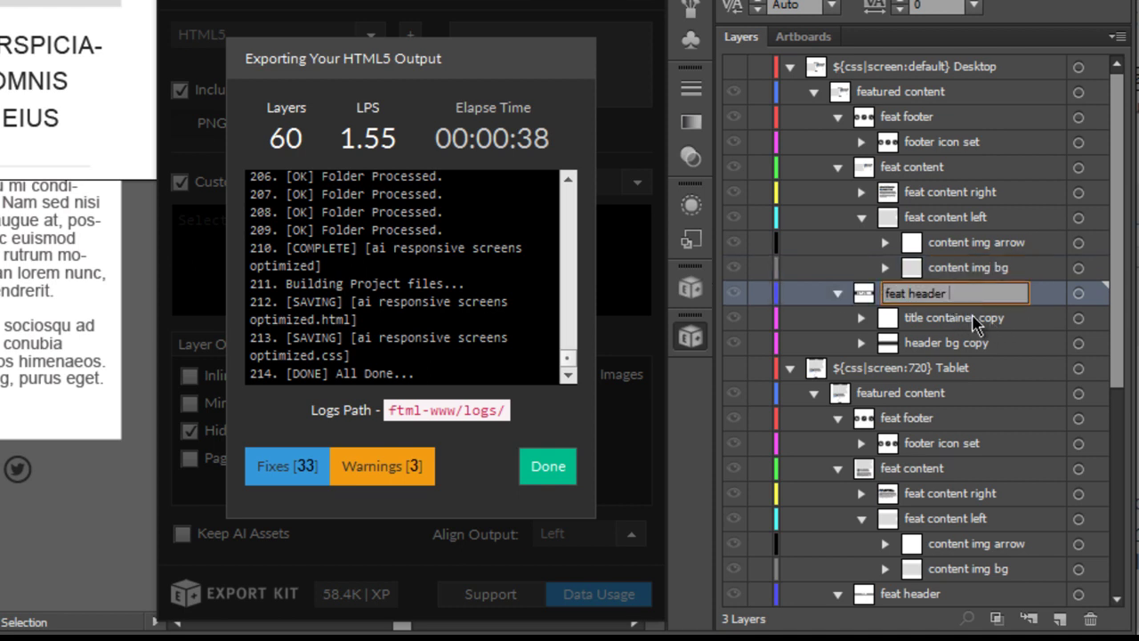
pyautogui.doubleClick(1001, 319)
pyautogui.doubleClick(1005, 317)
pyautogui.press('BackSpace')
# Step: Try to rename the Desktop header background folder as header bg, and check the item name inside content img arrow
pyautogui.doubleClick(972, 343)
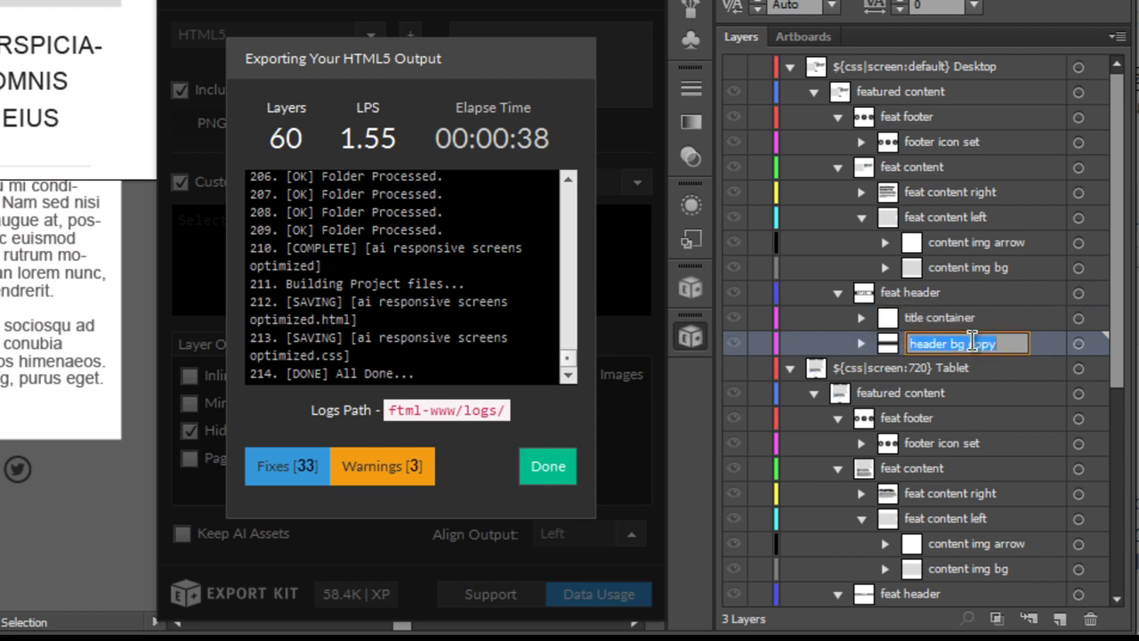
pyautogui.press('BackSpace')
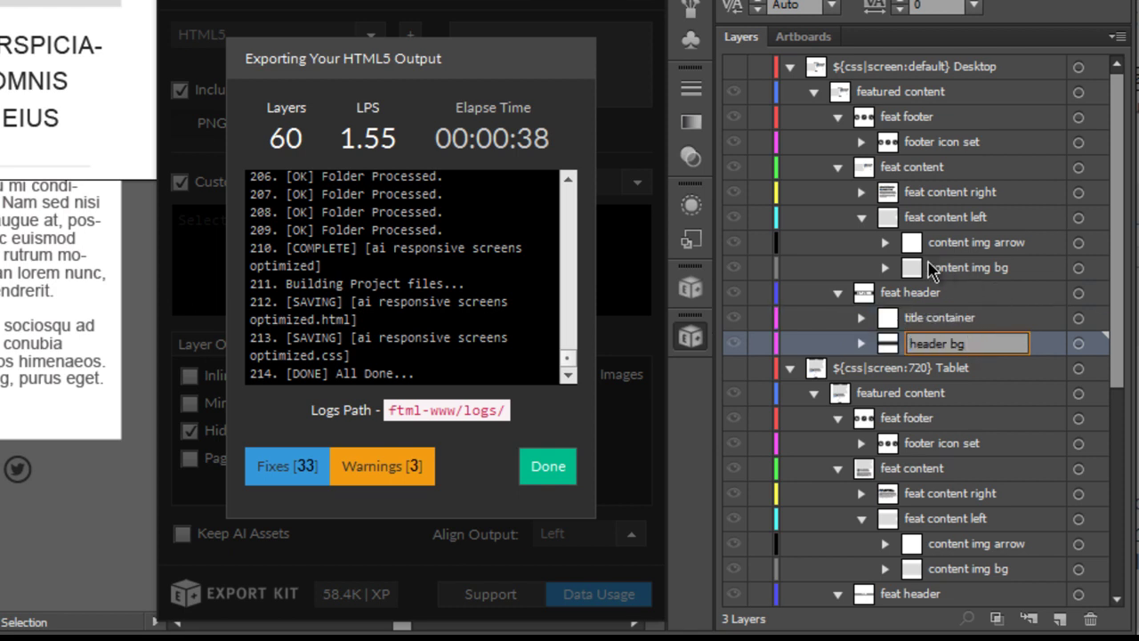
pyautogui.click(887, 243)
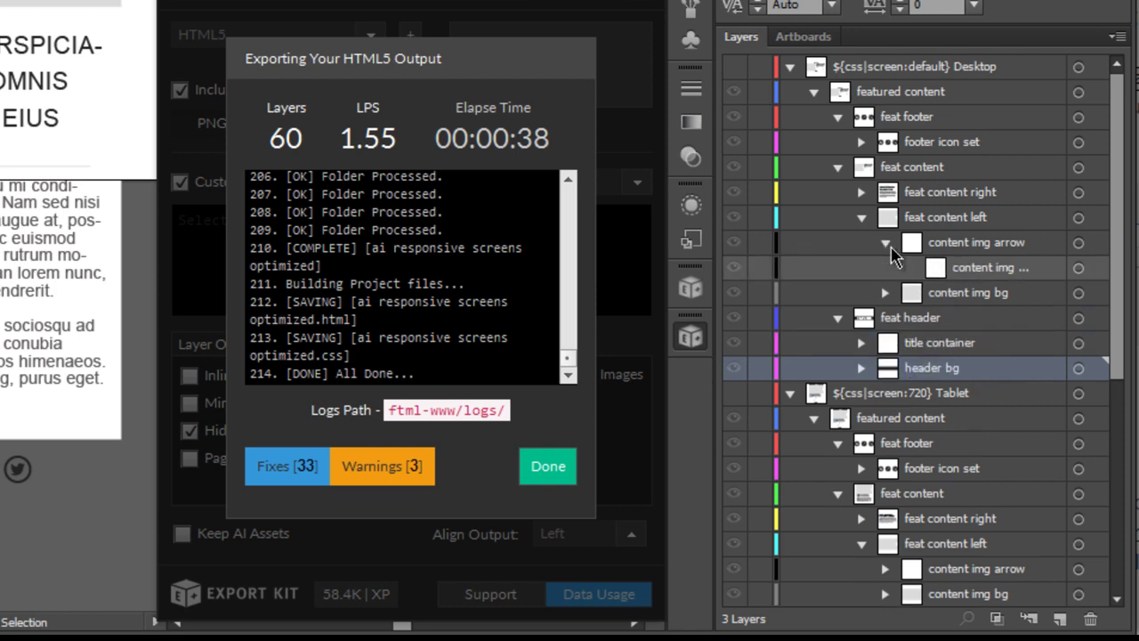
pyautogui.doubleClick(1003, 270)
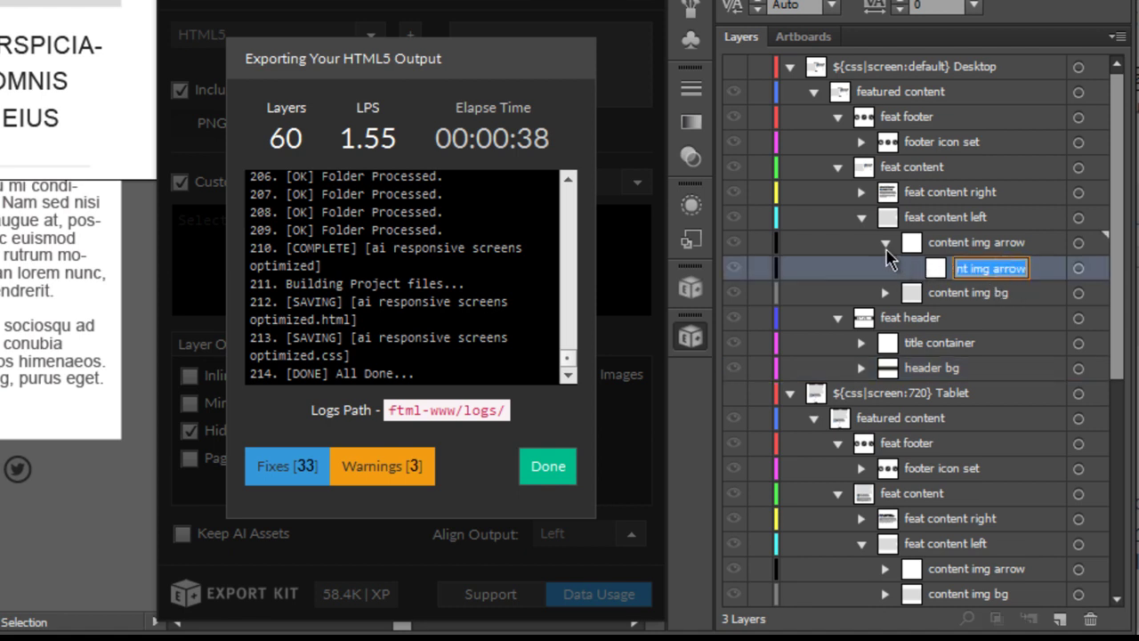
pyautogui.click(887, 243)
pyautogui.click(900, 252)
pyautogui.click(881, 255)
pyautogui.click(1015, 249)
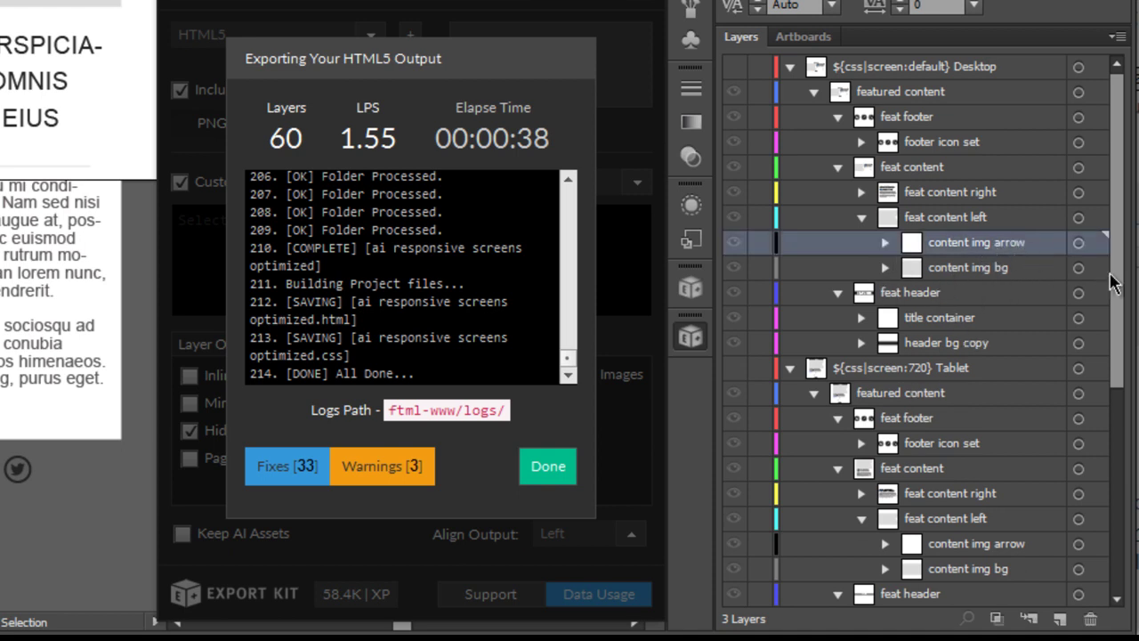
# Step: Rename Desktop's header bg copy as header bg and collapse the Desktop and Tablet featured content folders
pyautogui.scroll(-1, 1128, 329)
pyautogui.scroll(-2, 1128, 329)
pyautogui.scroll(3, 1130, 233)
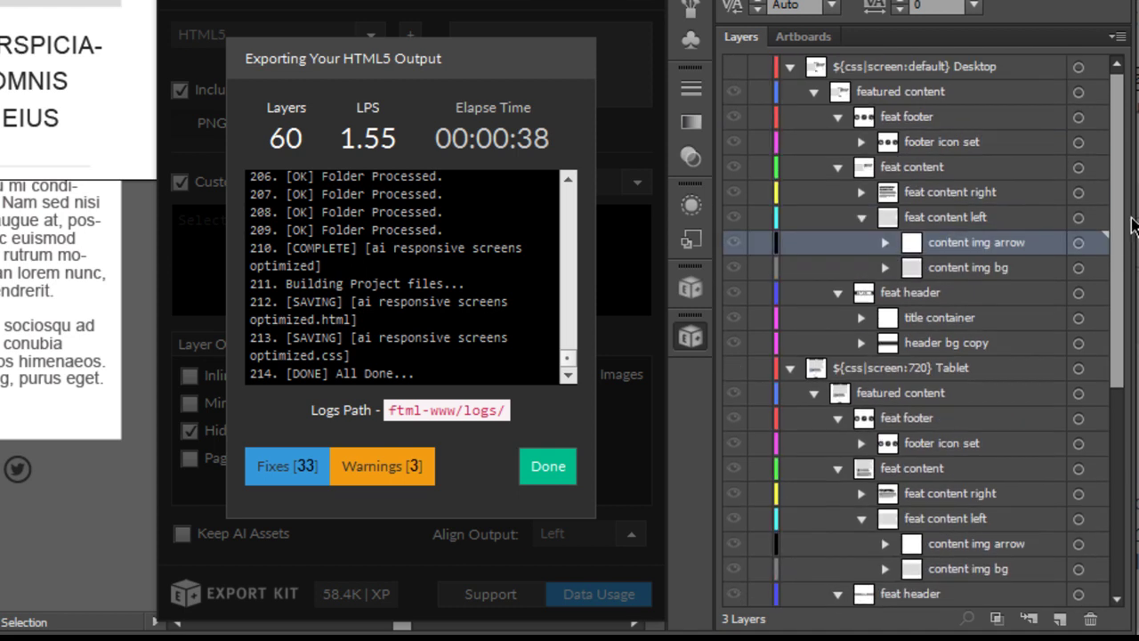
pyautogui.click(988, 352)
pyautogui.doubleClick(986, 348)
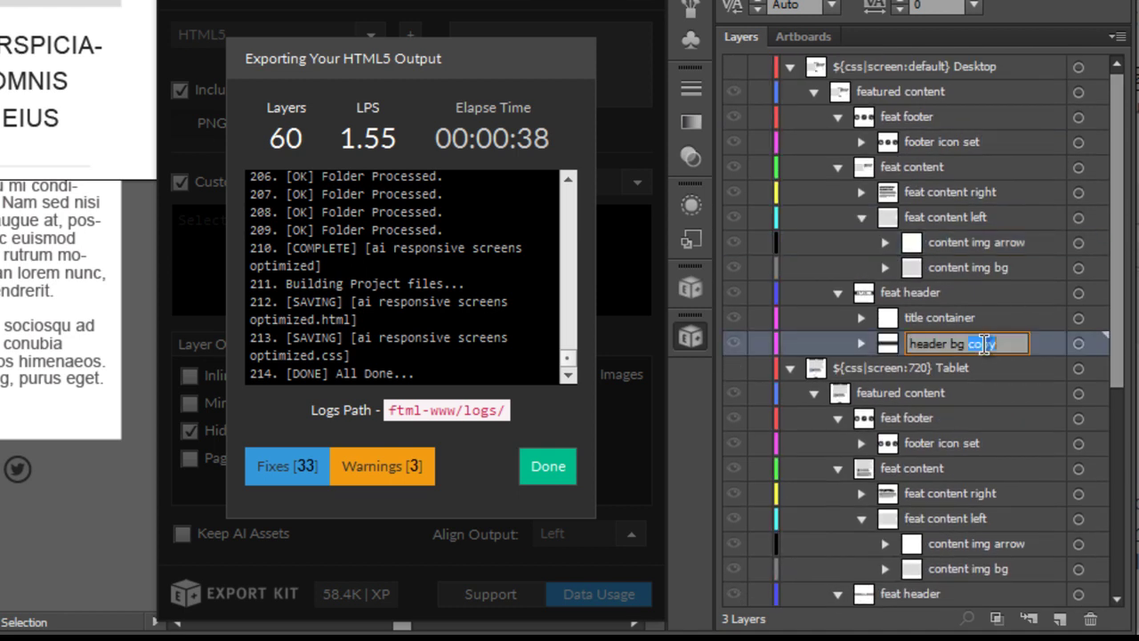
pyautogui.click(865, 96)
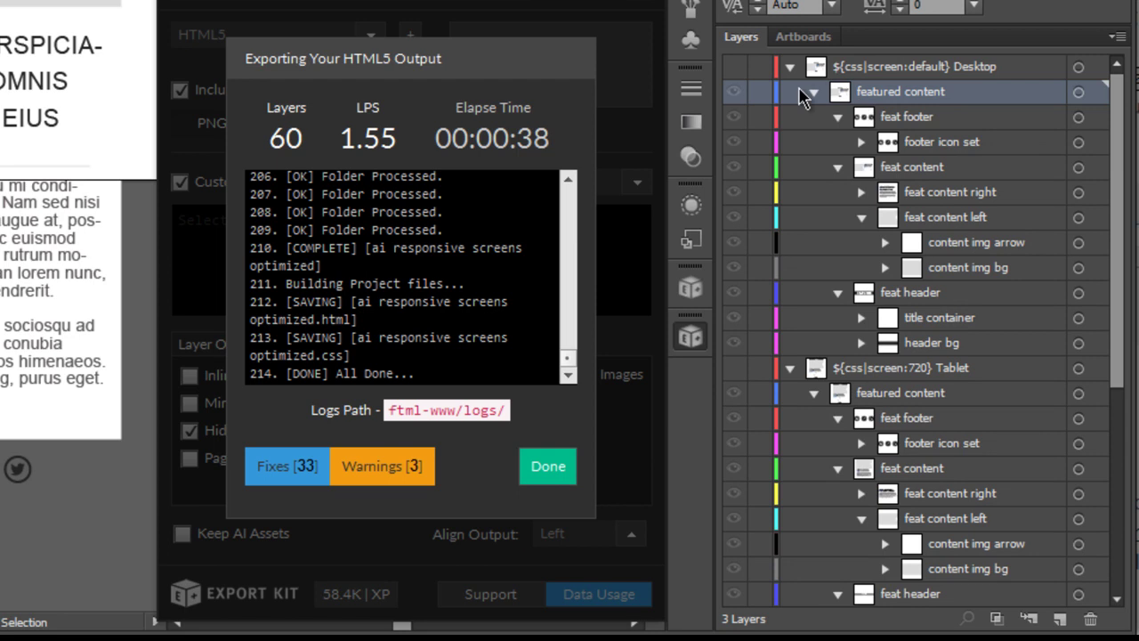
pyautogui.click(814, 92)
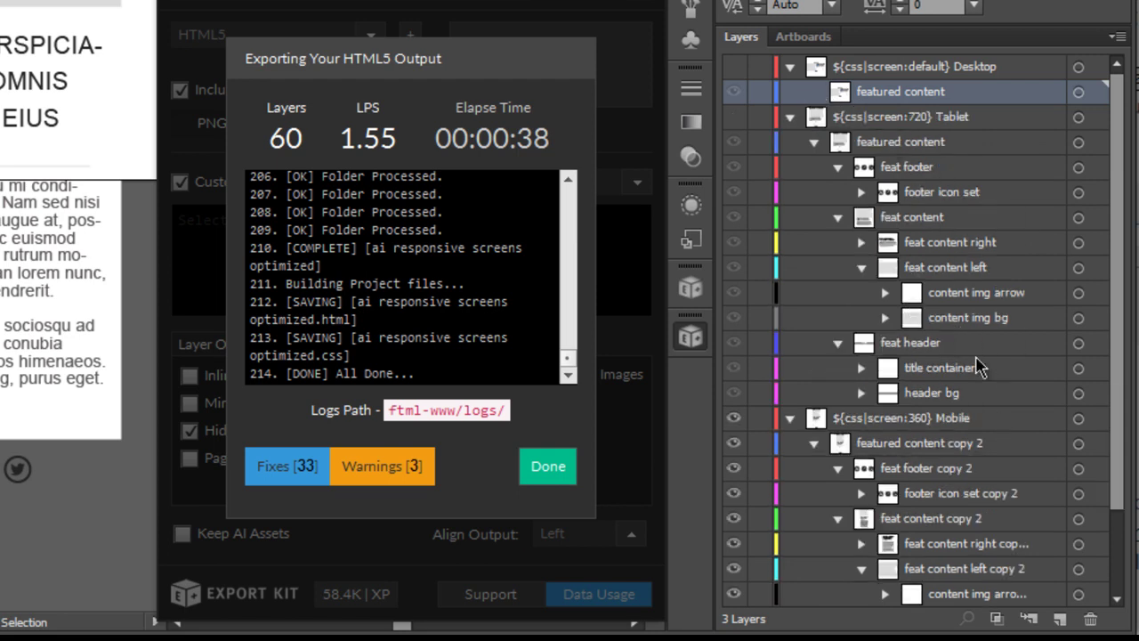
pyautogui.click(815, 141)
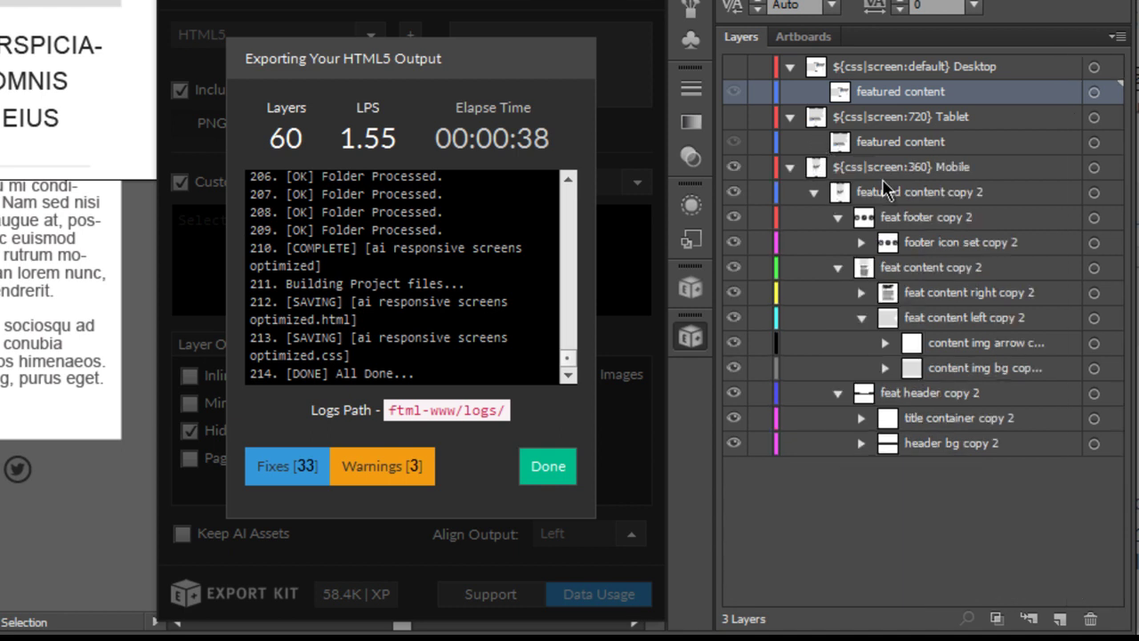
# Step: Rename the Mobile layer's top folder as featured content and its footer folder as feat footer
pyautogui.doubleClick(959, 192)
pyautogui.moveTo(954, 192); pyautogui.dragTo(1017, 192)
pyautogui.press('BackSpace')
pyautogui.press('Return')
pyautogui.doubleClick(949, 219)
pyautogui.click(946, 219)
pyautogui.moveTo(988, 218); pyautogui.dragTo(941, 218)
pyautogui.press('BackSpace')
# Step: Remove the copy 2 suffix from the Mobile layer's footer icon set and feat content folders
pyautogui.click(994, 246)
pyautogui.doubleClick(1008, 243)
pyautogui.moveTo(1032, 243); pyautogui.dragTo(951, 267)
pyautogui.press('BackSpace')
pyautogui.doubleClick(979, 267)
pyautogui.press('BackSpace')
# Step: Rename the Mobile content subfolders as feat content right and feat content left
pyautogui.click(996, 293)
pyautogui.doubleClick(997, 293)
pyautogui.click(1032, 292)
pyautogui.moveTo(1003, 293); pyautogui.dragTo(1042, 343)
pyautogui.press('BackSpace')
pyautogui.doubleClick(993, 319)
pyautogui.click(996, 319)
pyautogui.press('BackSpace')
# Step: Rename the two folders inside Mobile's feat content left as content img arrow and content img bg
pyautogui.doubleClick(1036, 344)
pyautogui.click(998, 344)
pyautogui.press('BackSpace')
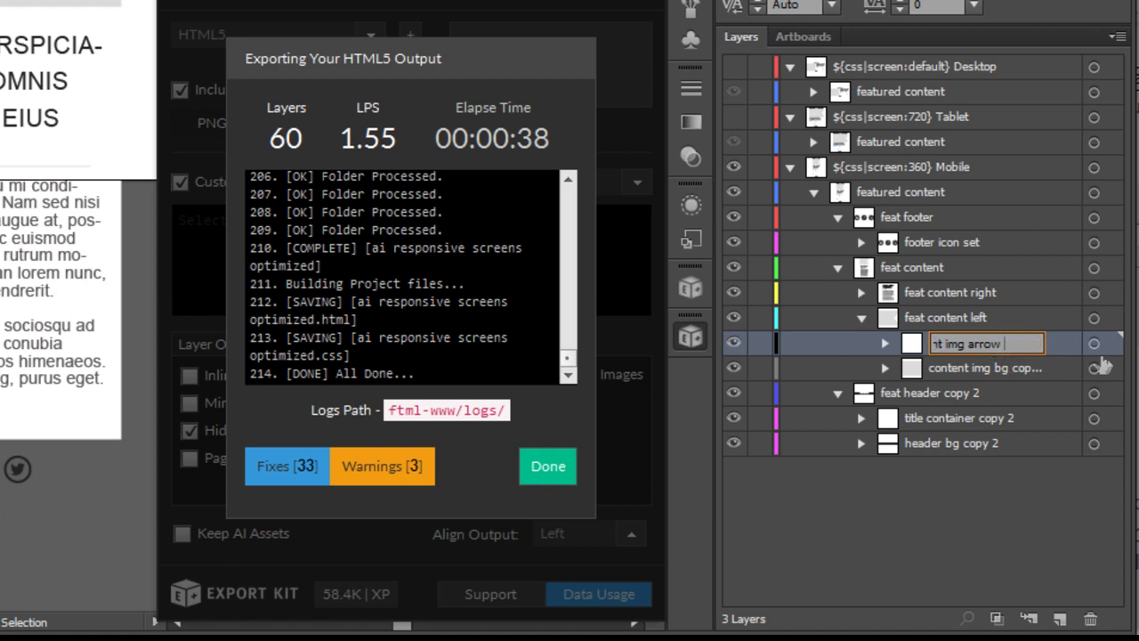
pyautogui.doubleClick(1034, 368)
pyautogui.click(1015, 369)
pyautogui.doubleClick(1008, 368)
pyautogui.click(1008, 368)
pyautogui.moveTo(1002, 368); pyautogui.dragTo(1041, 369)
pyautogui.press('BackSpace')
# Step: Rename the Mobile header folder as feat header and its title folder as title container
pyautogui.doubleClick(943, 394)
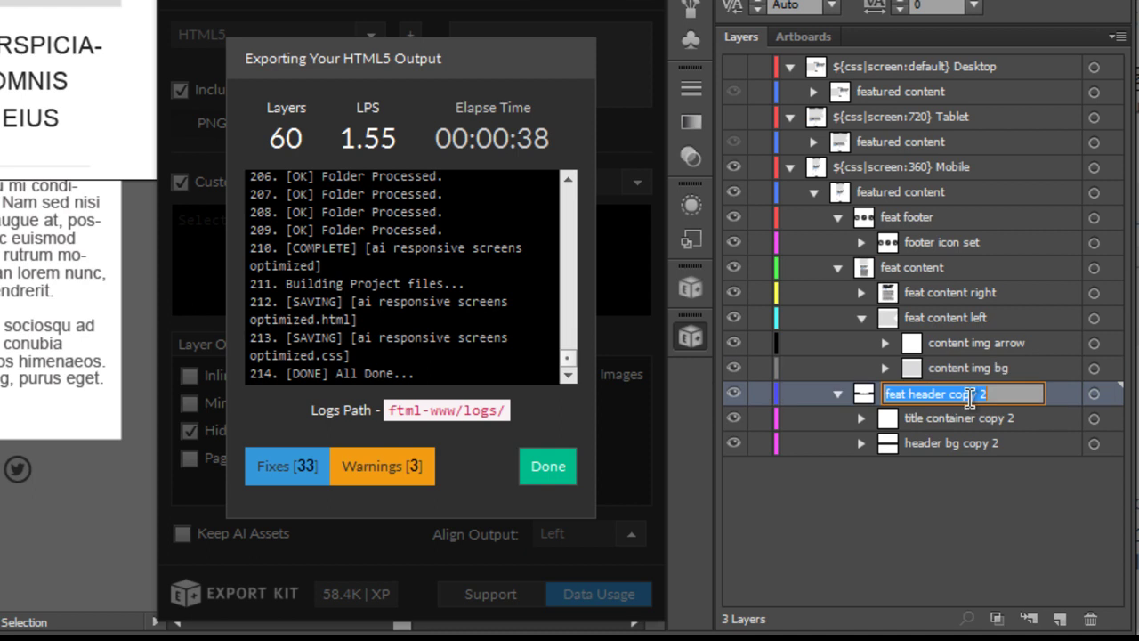
pyautogui.click(946, 395)
pyautogui.doubleClick(946, 395)
pyautogui.click(953, 394)
pyautogui.moveTo(933, 393); pyautogui.dragTo(1046, 394)
pyautogui.press('BackSpace')
pyautogui.doubleClick(994, 419)
pyautogui.click(994, 419)
pyautogui.moveTo(982, 419); pyautogui.dragTo(1037, 424)
pyautogui.press('BackSpace')
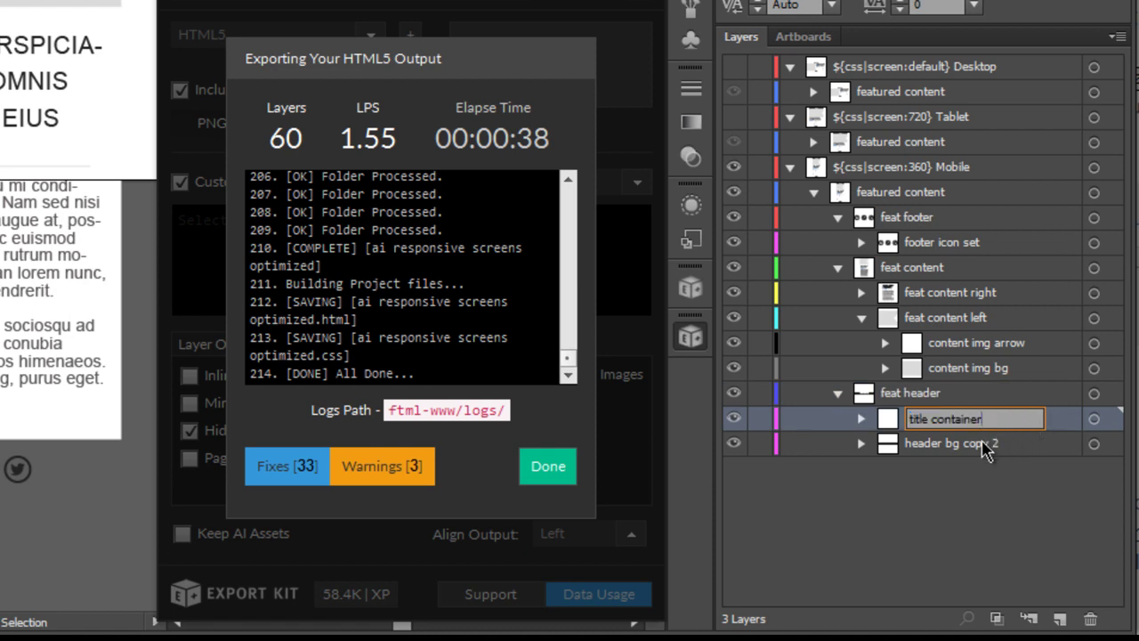
# Step: Rename Mobile's header bg copy 2 folder as header bg and collapse the Mobile featured content folder
pyautogui.doubleClick(988, 443)
pyautogui.click(988, 444)
pyautogui.moveTo(965, 444); pyautogui.dragTo(1050, 439)
pyautogui.press('BackSpace')
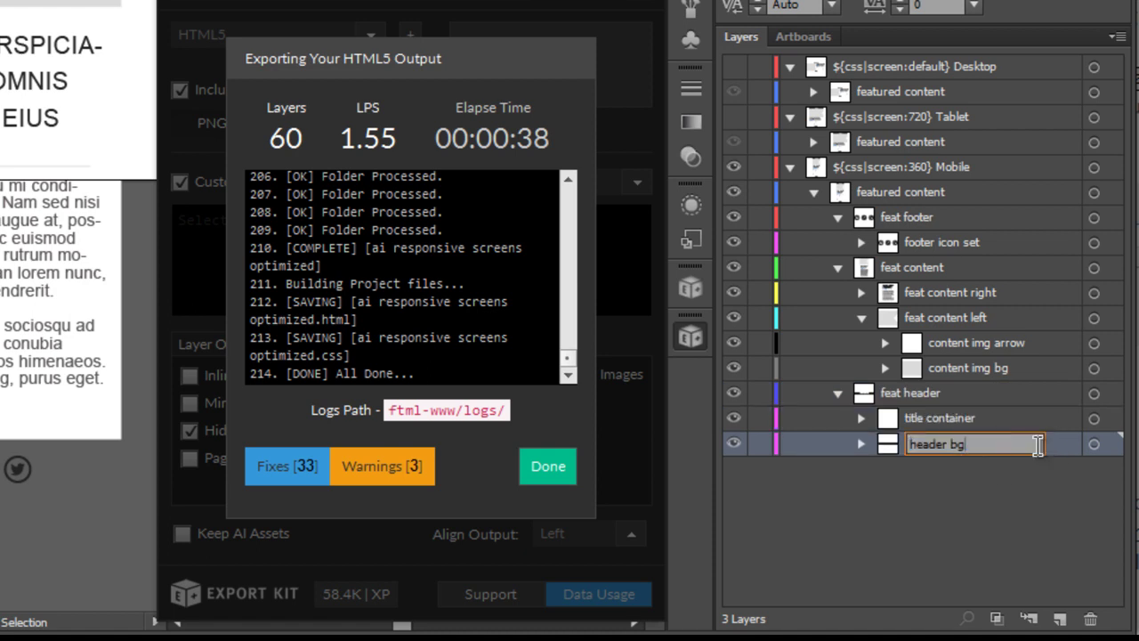
pyautogui.click(1004, 494)
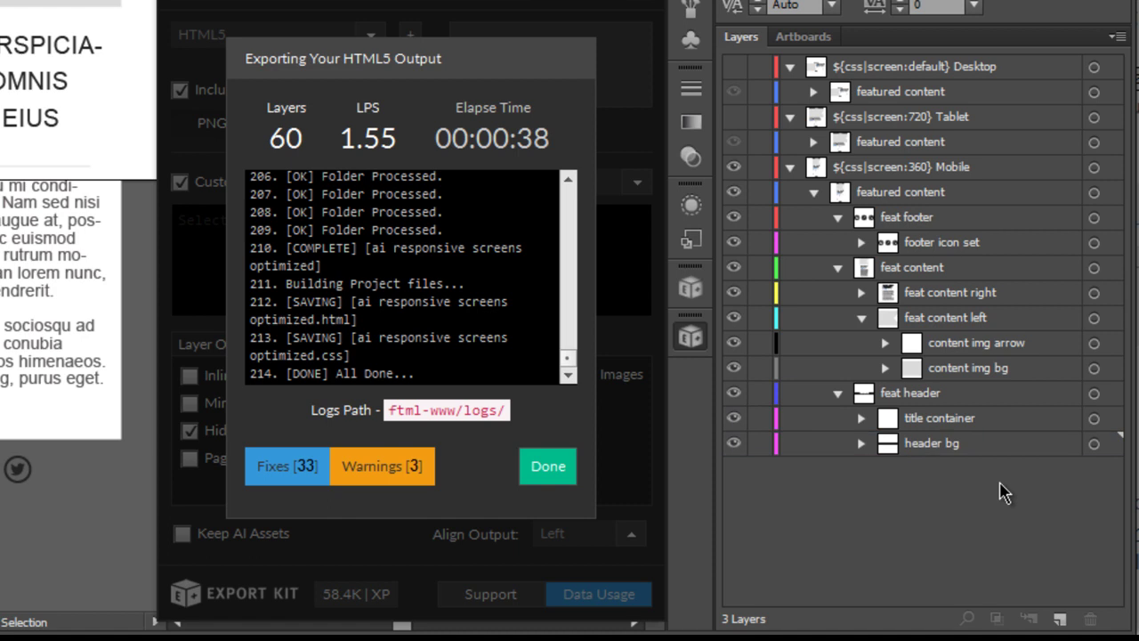
pyautogui.click(814, 193)
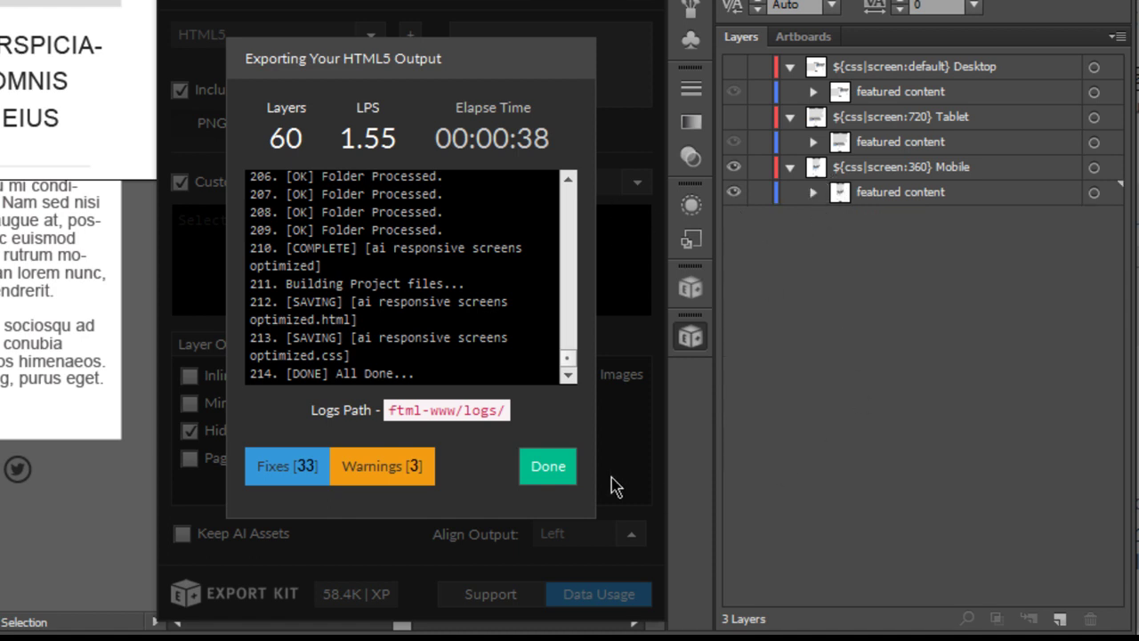
# Step: Close the finished export report and start the HTML5 export again with the same settings
pyautogui.click(542, 478)
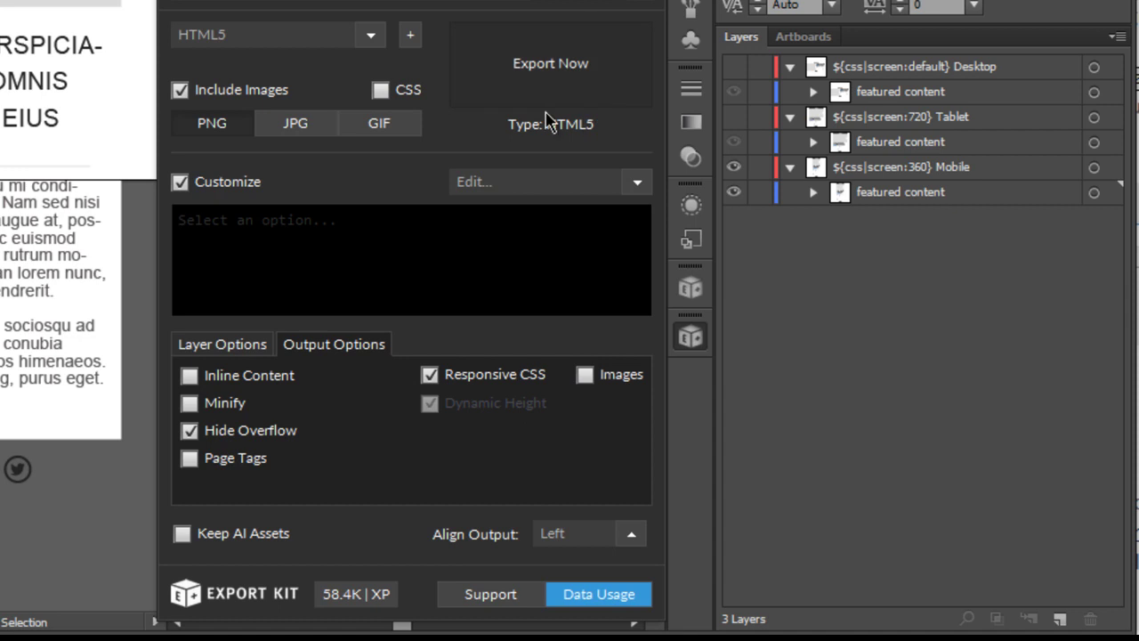
pyautogui.click(583, 90)
pyautogui.click(555, 335)
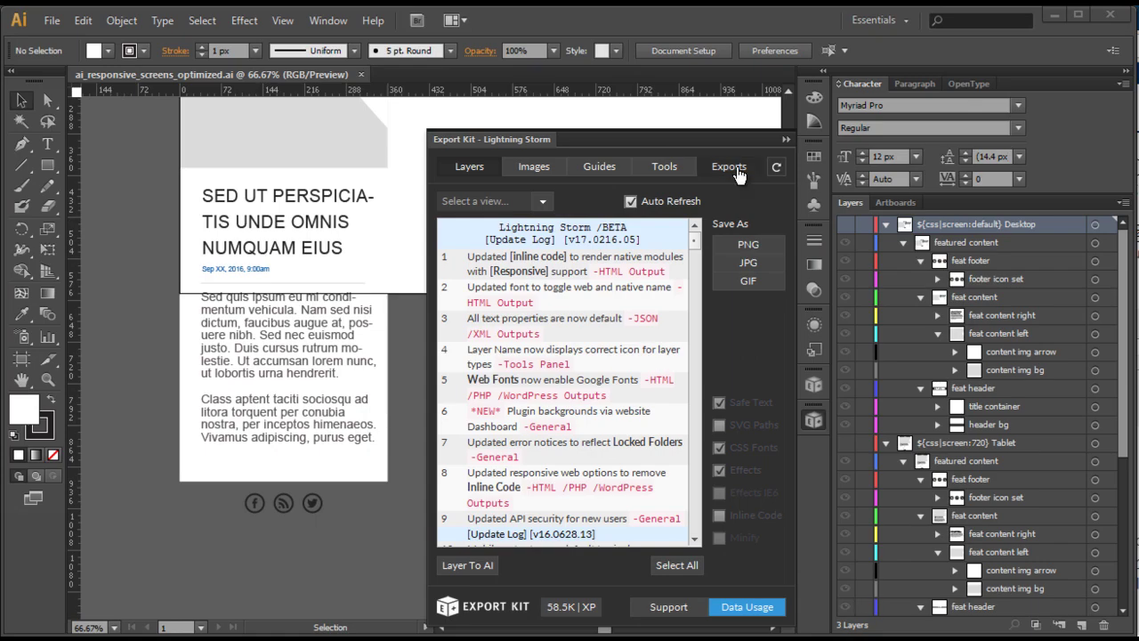
# Step: Choose HTML5 as the export type, customize the output options to use Responsive CSS, and run the export
pyautogui.click(735, 169)
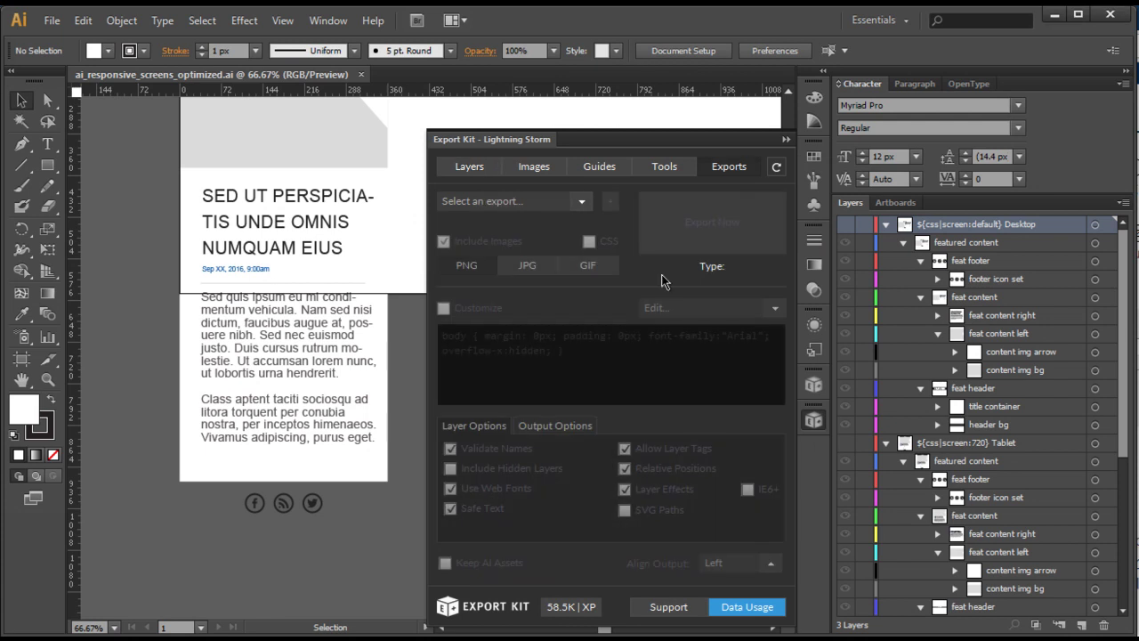
pyautogui.click(583, 203)
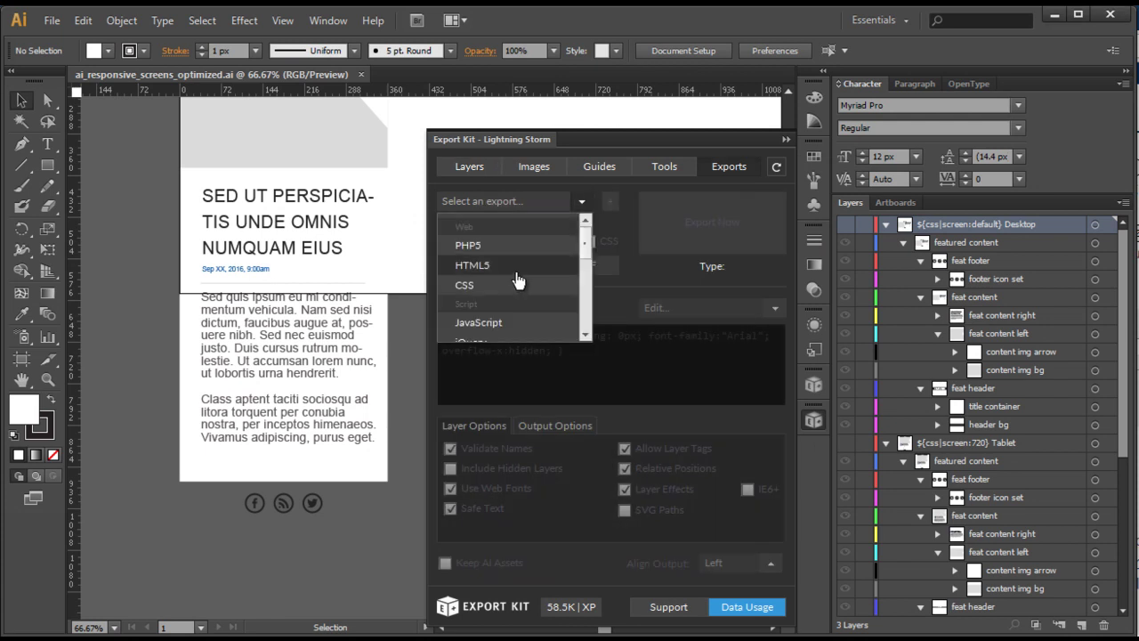
pyautogui.click(472, 265)
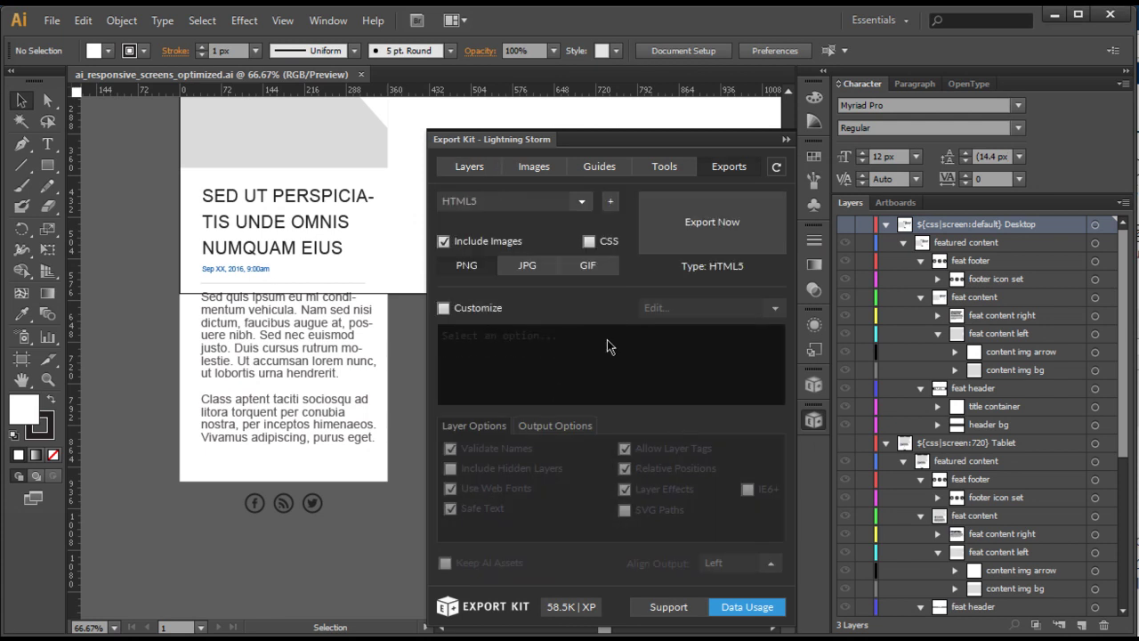
pyautogui.click(443, 309)
pyautogui.click(574, 427)
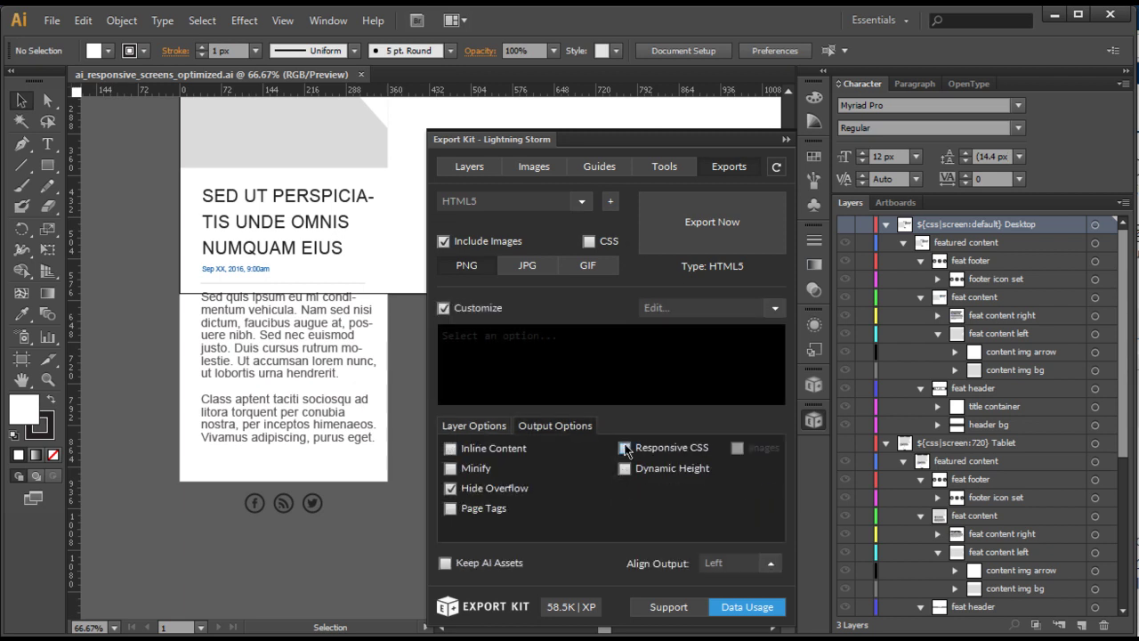
pyautogui.click(716, 223)
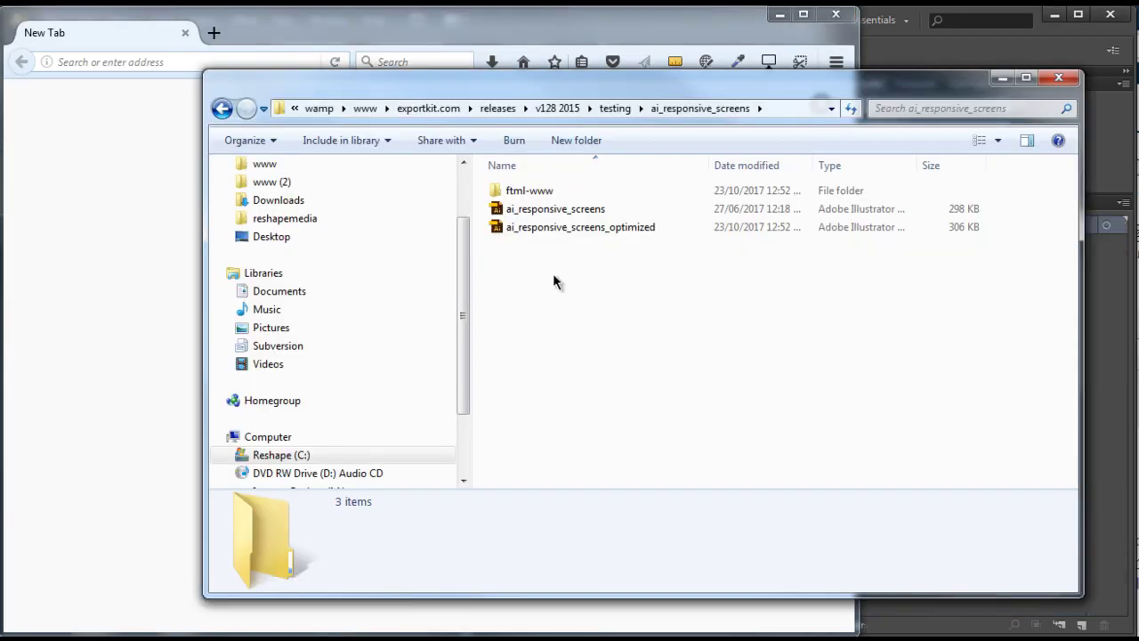
# Step: Open the exported HTML page from the ftml-www html5 folder in the browser and widen the window to check the layout
pyautogui.doubleClick(534, 190)
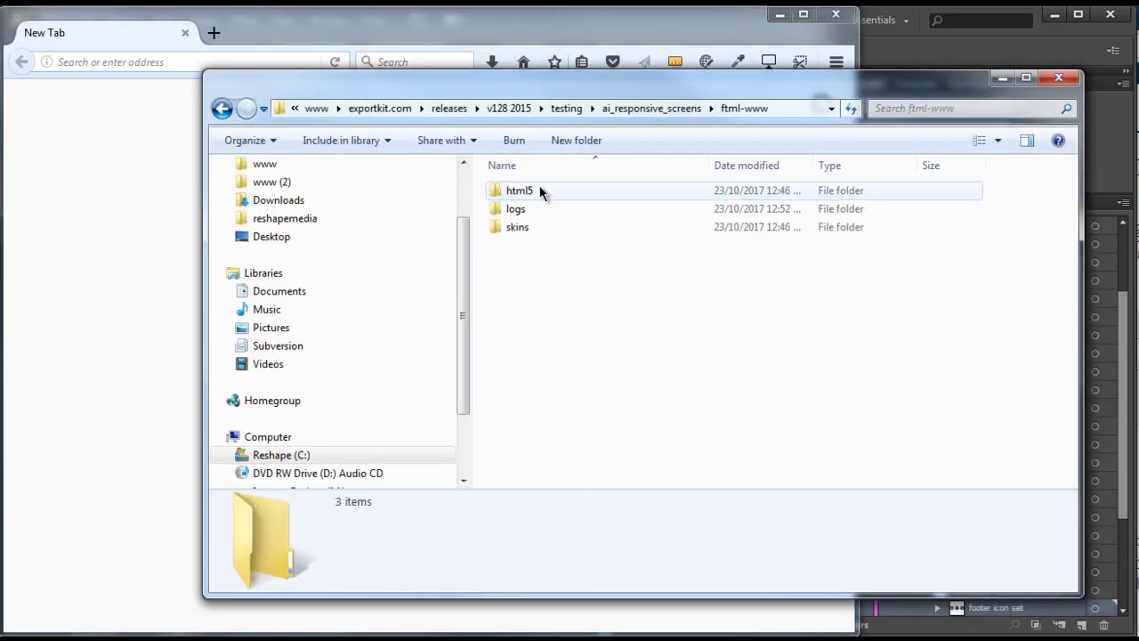
pyautogui.doubleClick(538, 191)
pyautogui.doubleClick(575, 208)
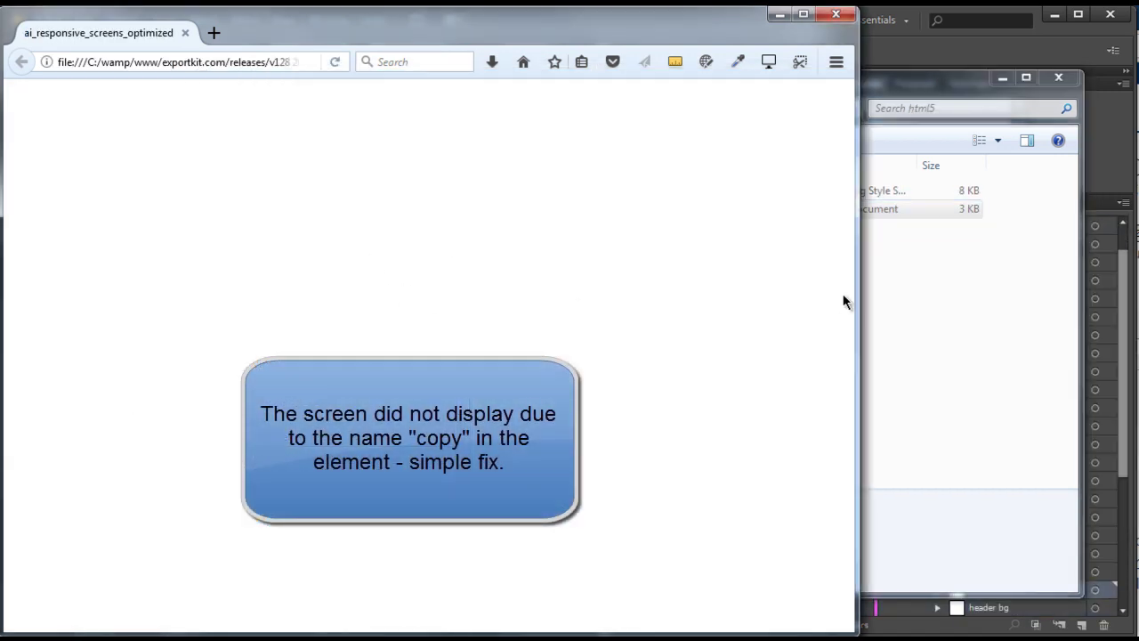
pyautogui.moveTo(855, 295); pyautogui.dragTo(1110, 290)
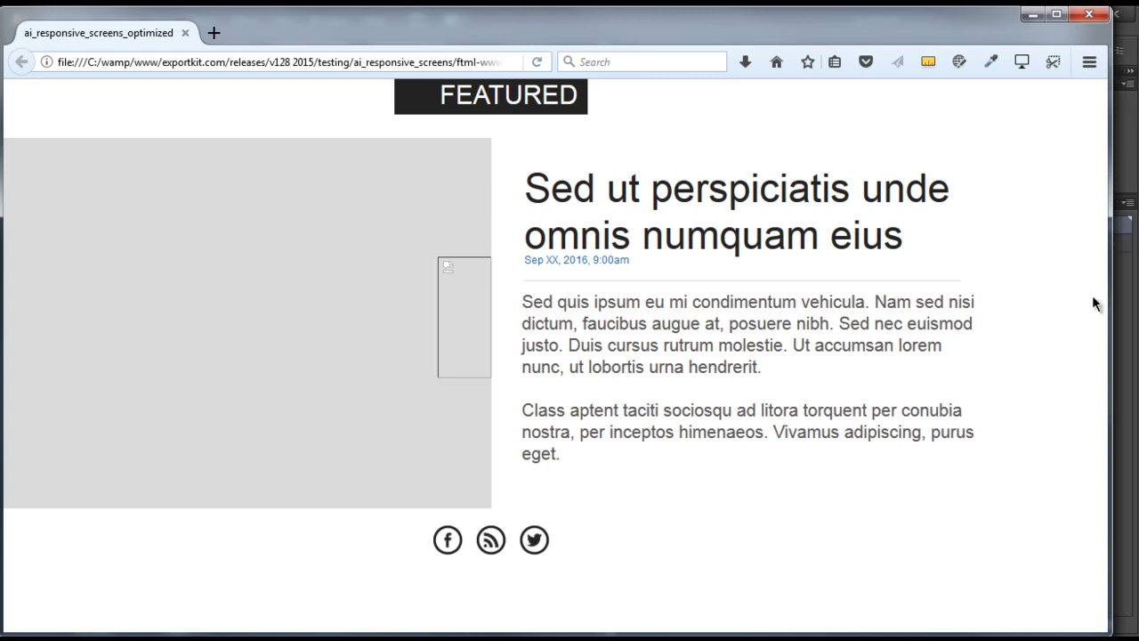
# Step: Dismiss the export completion alert and reload the exported ai_responsive_screens_optimized page in the browser
pyautogui.moveTo(1112, 302)
pyautogui.mouseDown()
pyautogui.moveTo(1130, 304)
pyautogui.moveTo(1098, 304)
pyautogui.mouseUp()
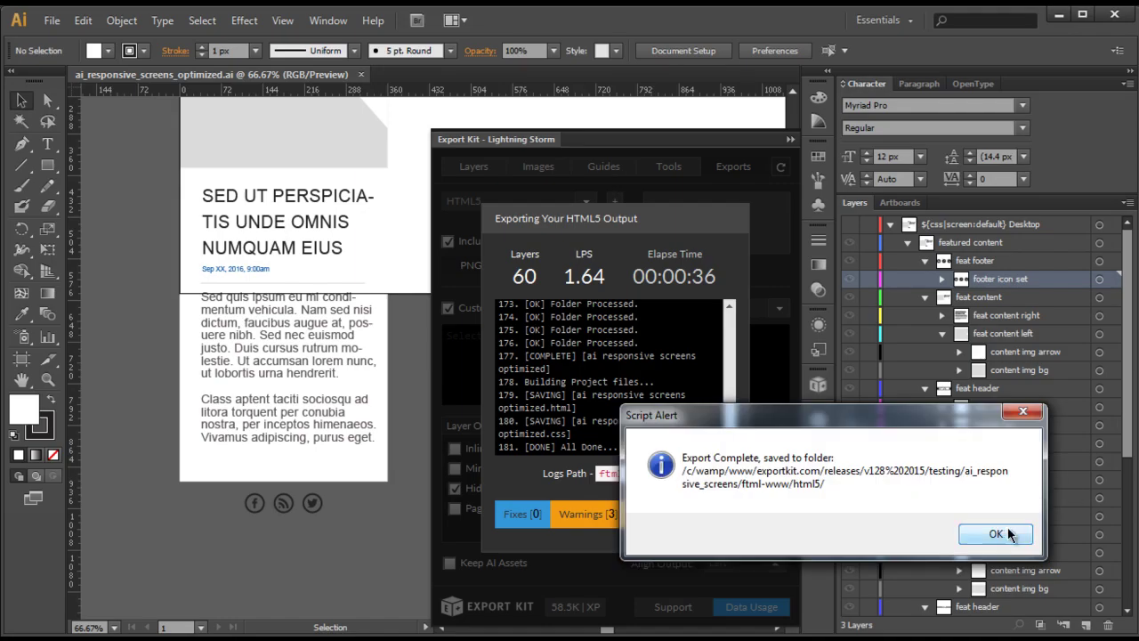
pyautogui.click(995, 535)
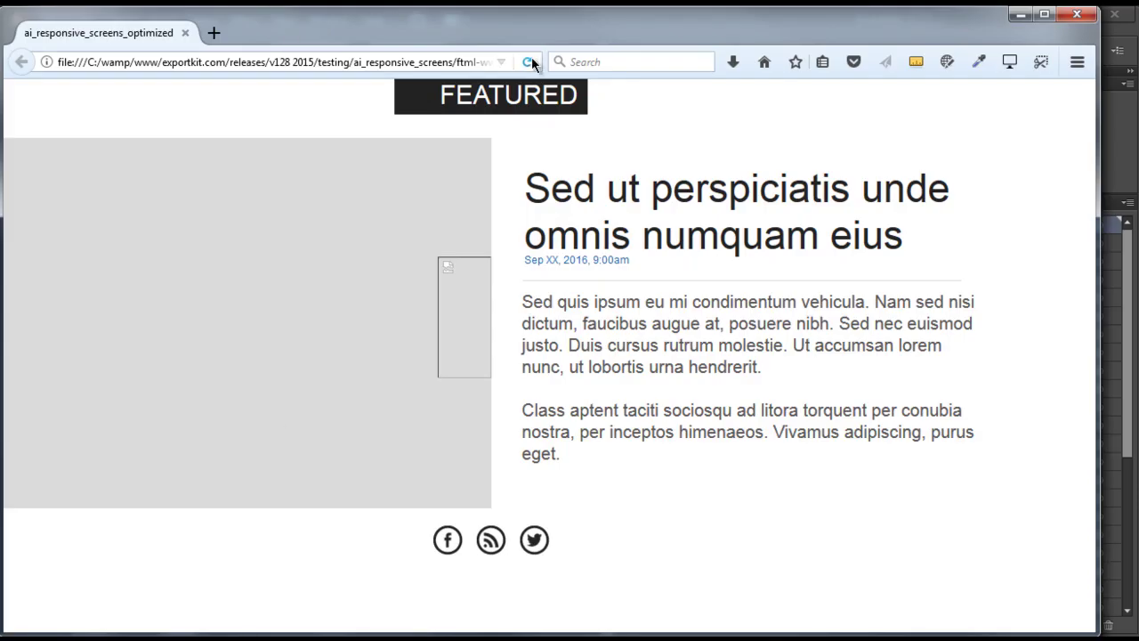
pyautogui.click(531, 59)
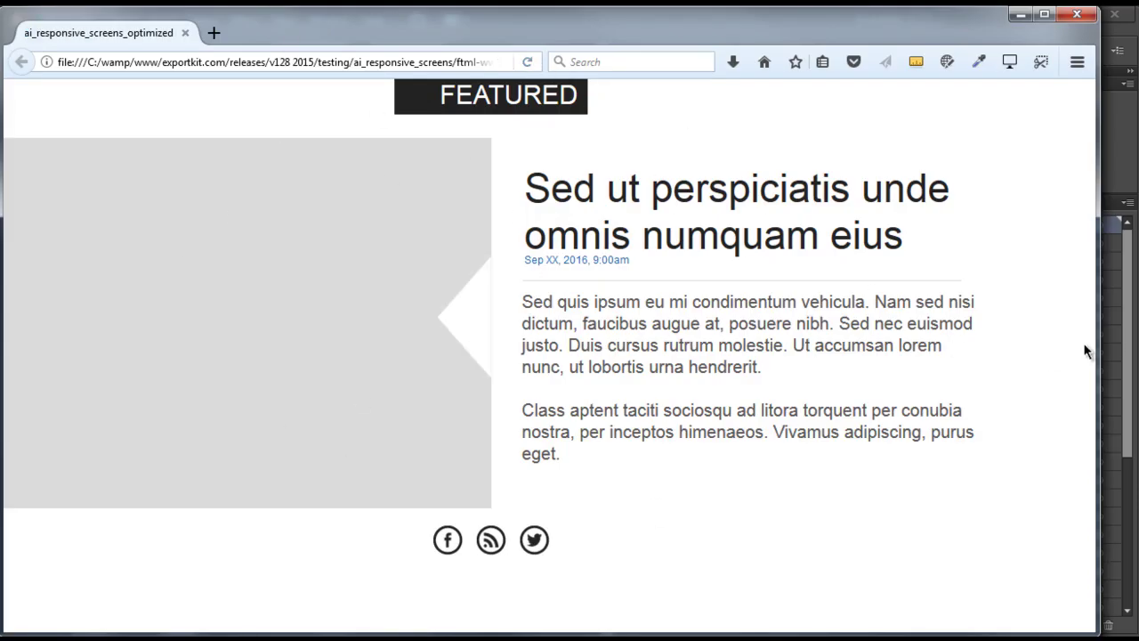
# Step: Narrow the browser window to tablet and then mobile width, check the whole page's layout at each size, and close the finished export report
pyautogui.moveTo(1100, 338); pyautogui.dragTo(740, 373)
pyautogui.scroll(-3, 528, 388)
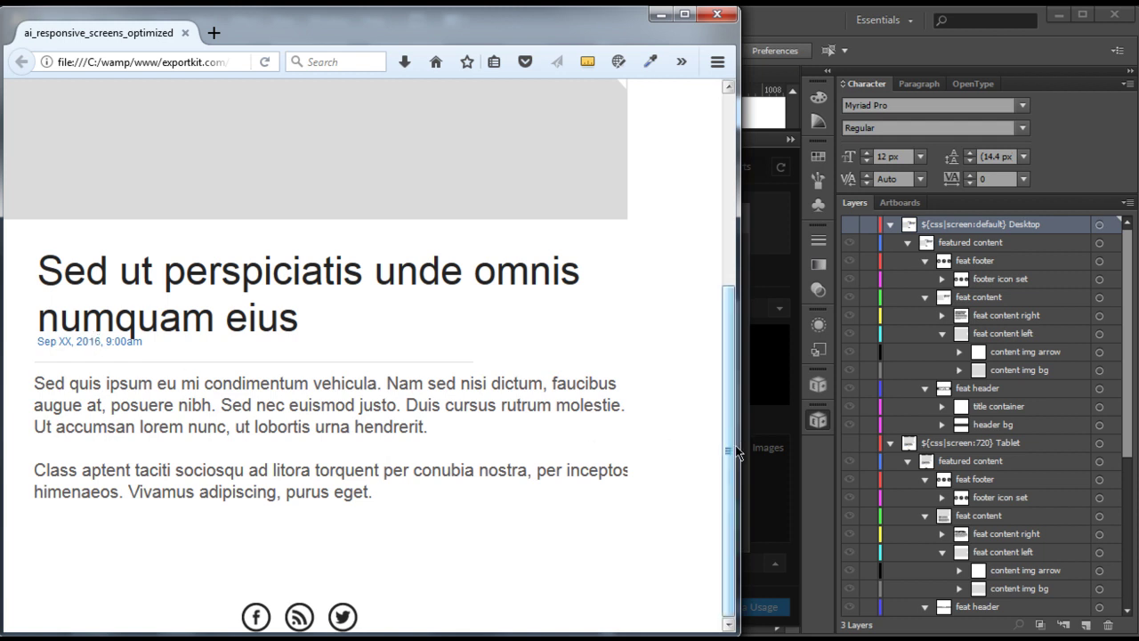
pyautogui.moveTo(739, 443); pyautogui.dragTo(363, 436)
pyautogui.scroll(4, 279, 491)
pyautogui.scroll(-2, 281, 468)
pyautogui.scroll(-2, 281, 468)
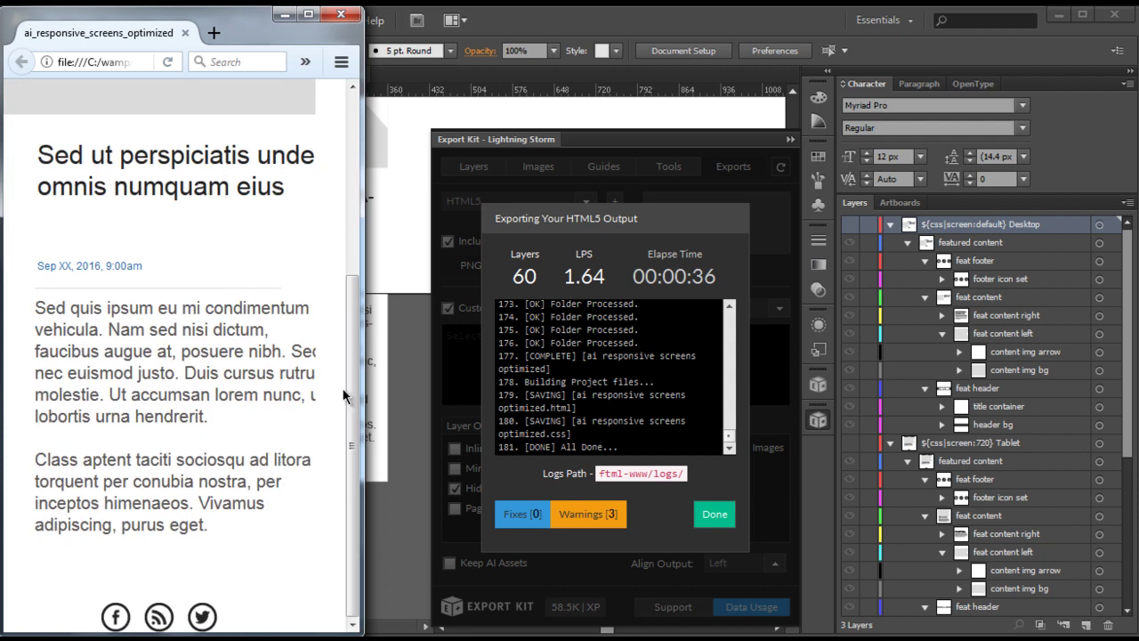
pyautogui.scroll(3, 228, 394)
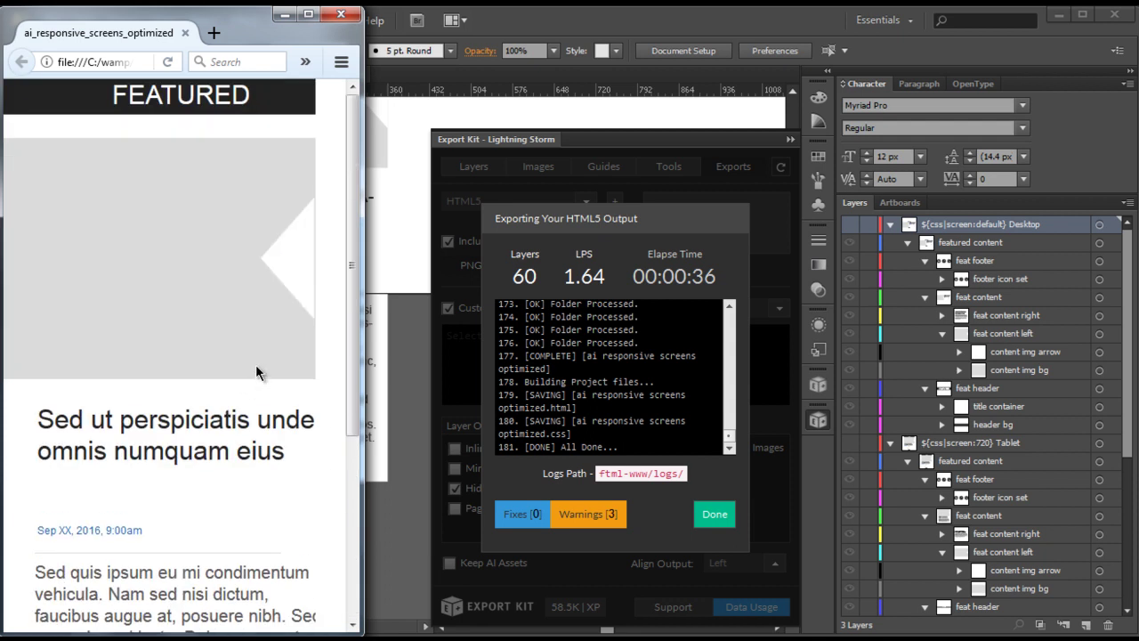
pyautogui.scroll(-3, 252, 369)
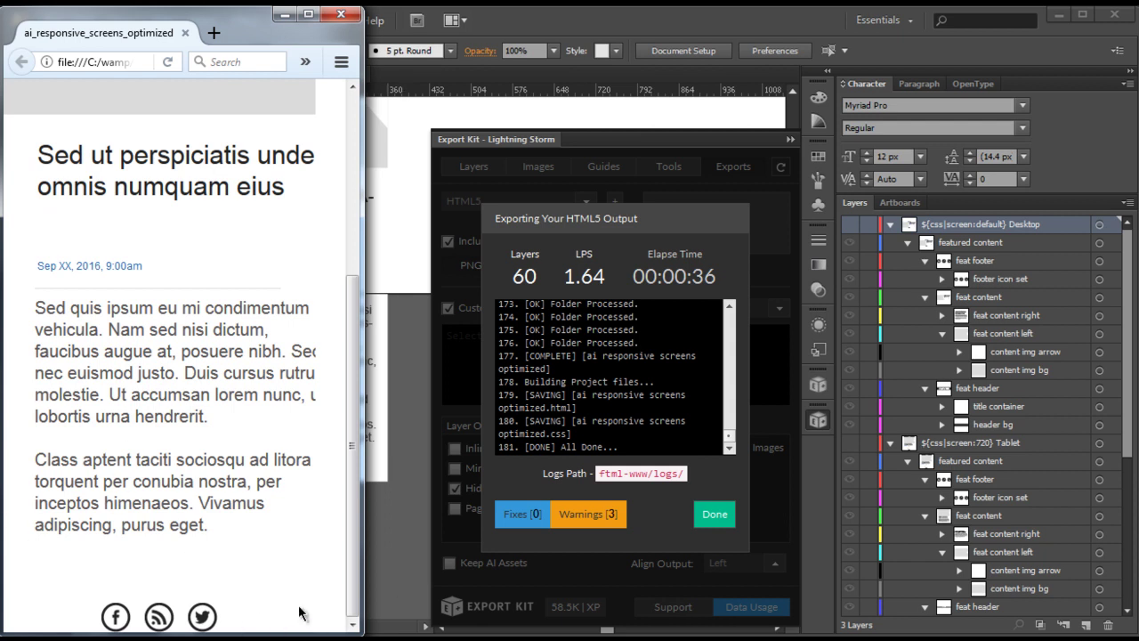
pyautogui.click(725, 527)
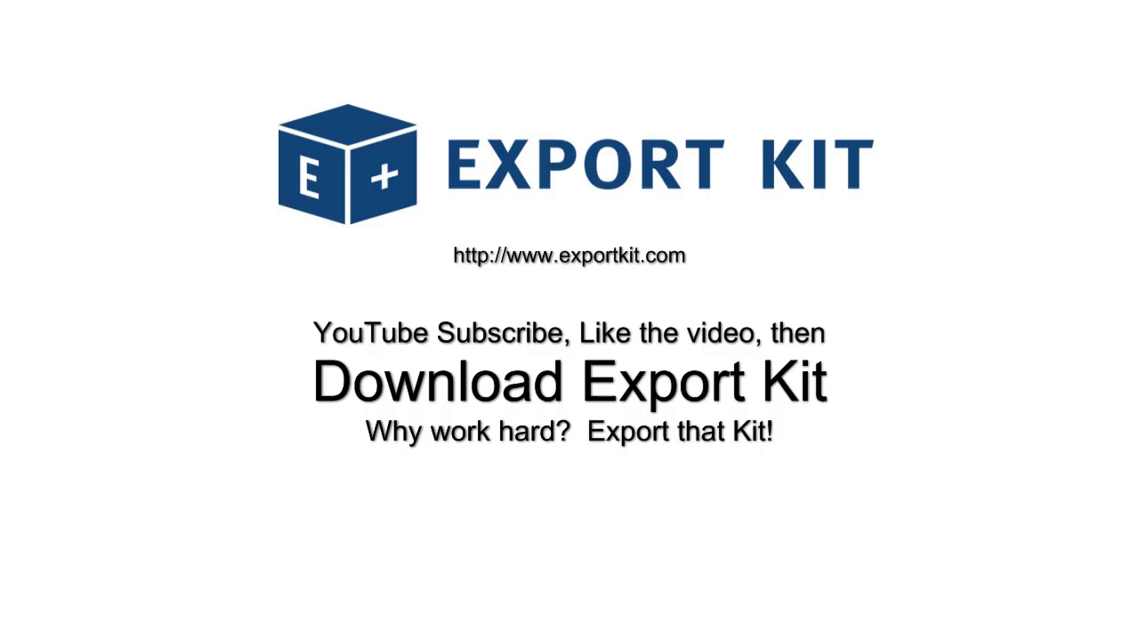